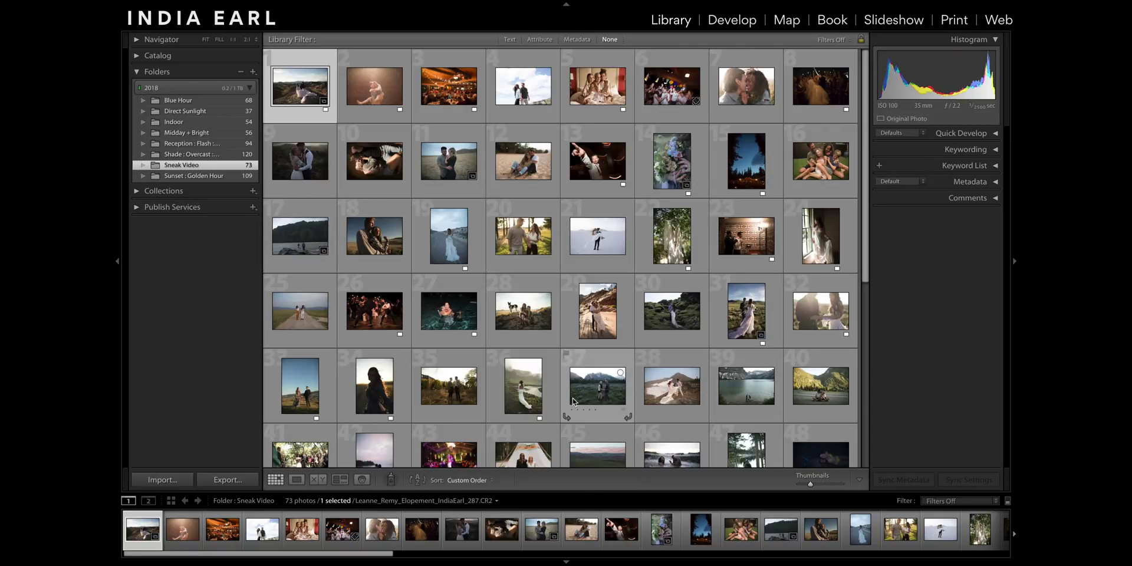
scroll(532, 407, down, 2)
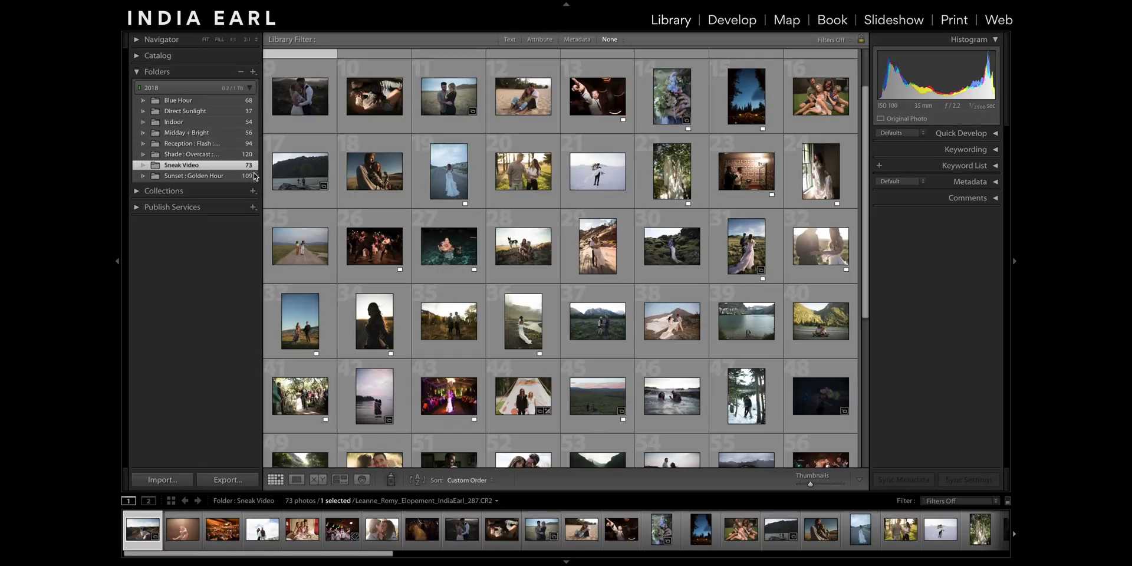
click(141, 191)
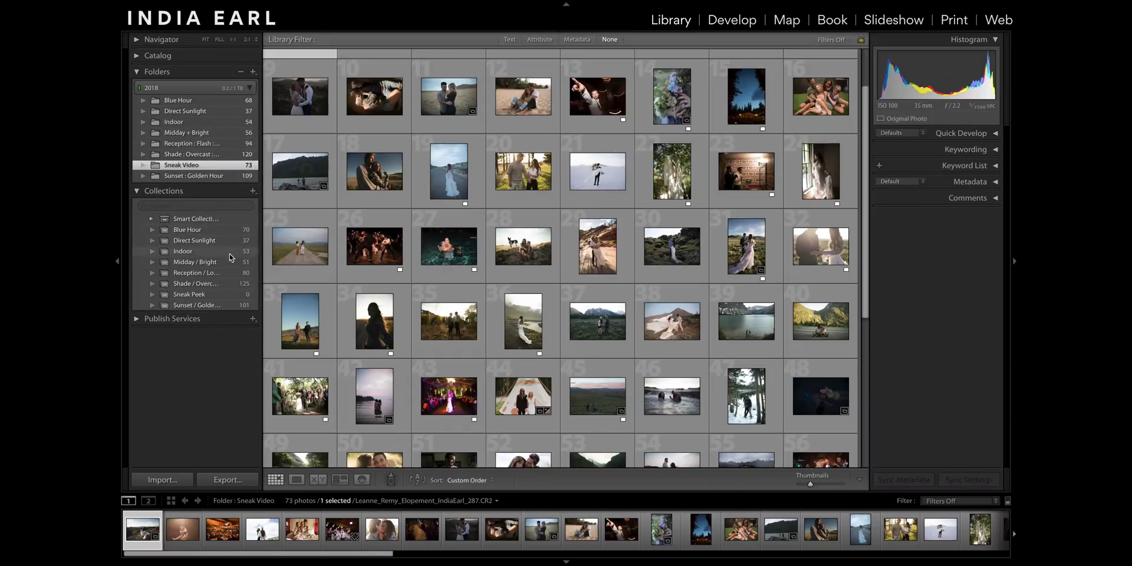
click(137, 190)
scroll(486, 169, up, 2)
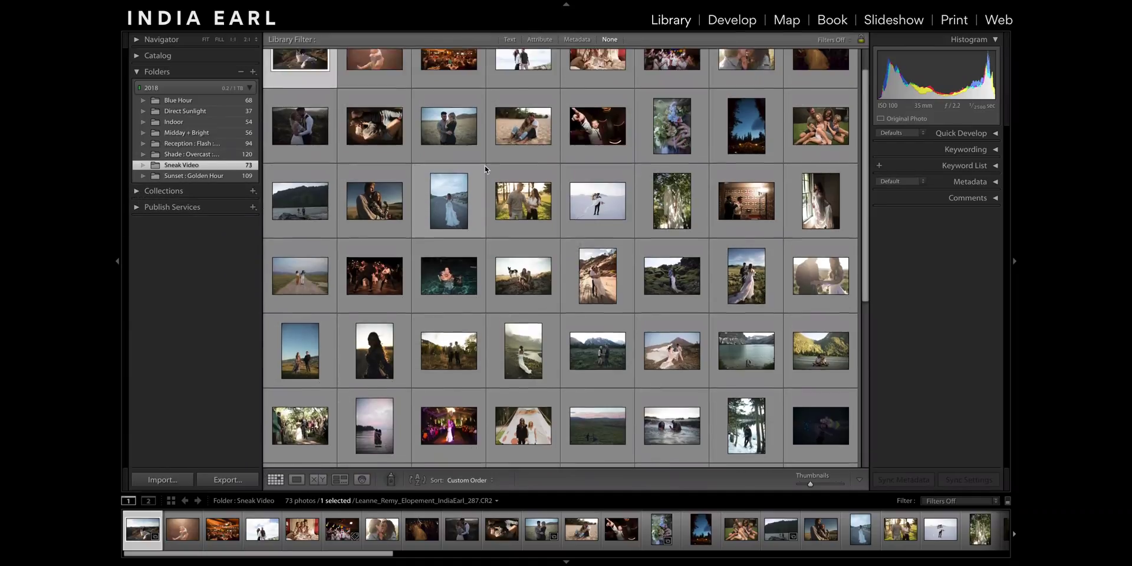
scroll(485, 169, up, 1)
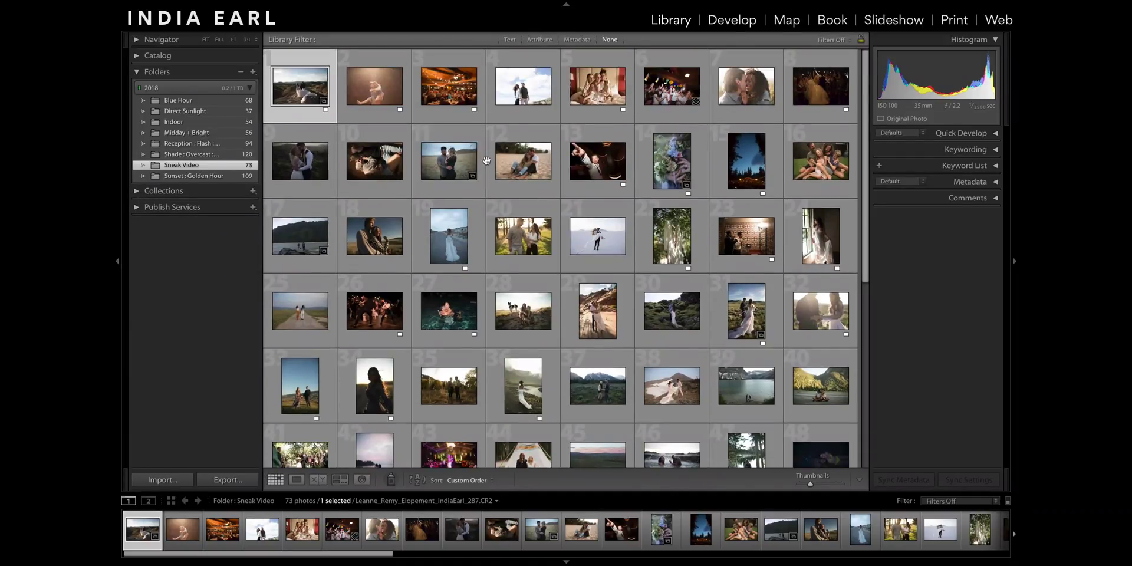
Open the first photo of the Sneak Video folder in the Develop module and apply the HONEY preset.
double_click(302, 100)
key(d)
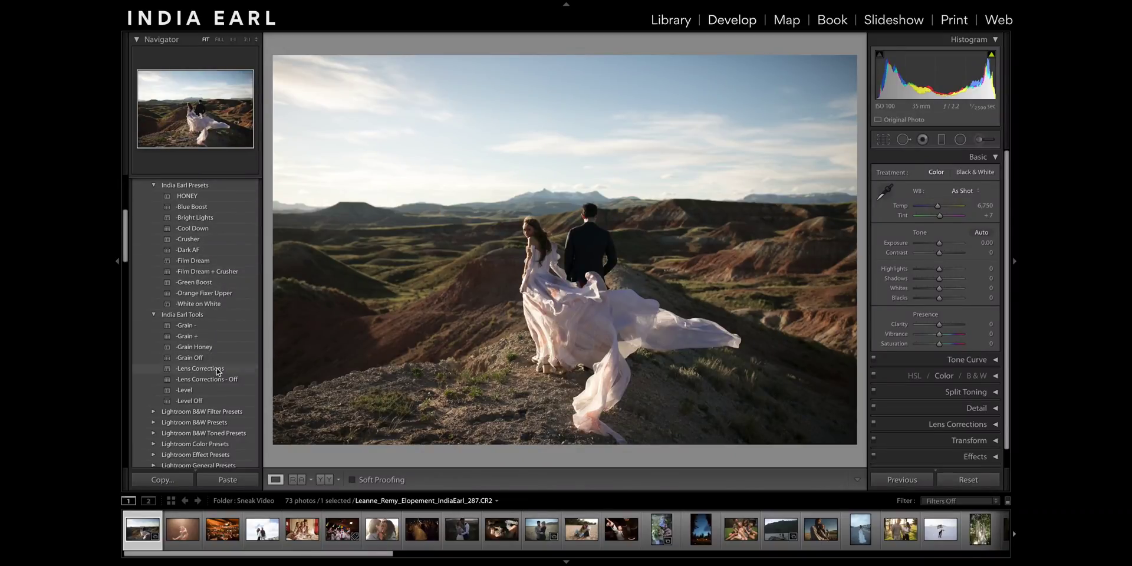
click(227, 196)
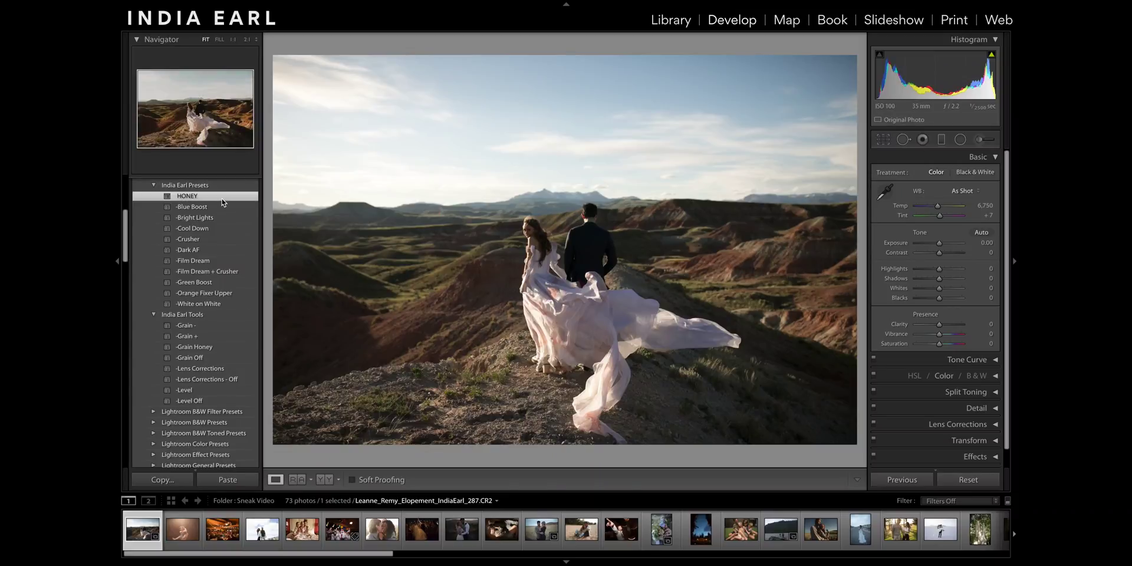
Set the photo's Exposure to +0.94 and its Contrast to -15.
drag(939, 243, 943, 242)
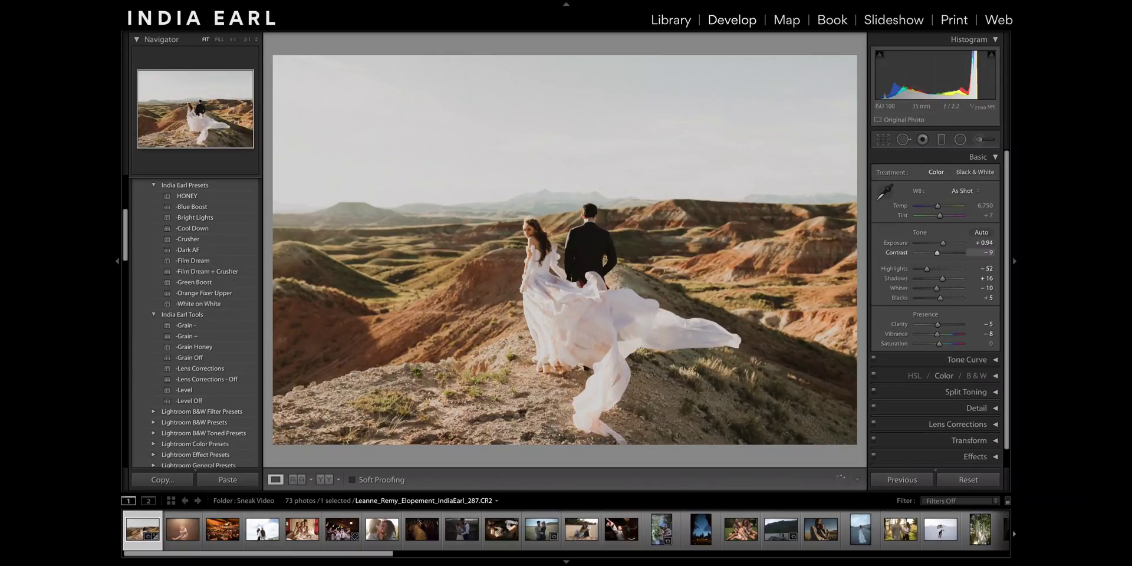
drag(986, 253, 981, 252)
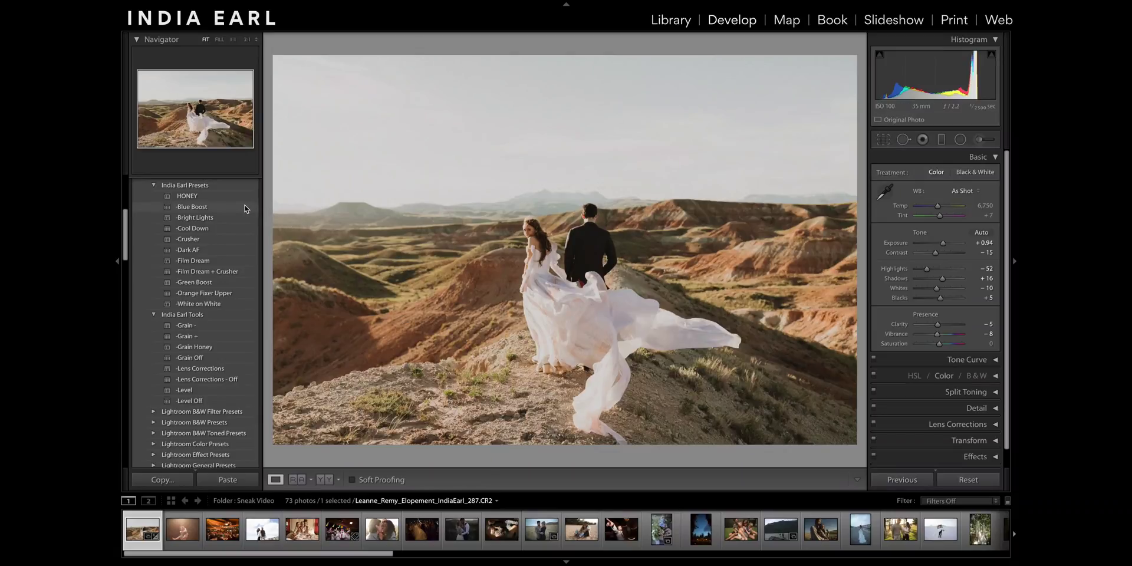
Try the Blue Boost and Bright Lights presets on the photo, undoing each one.
click(200, 208)
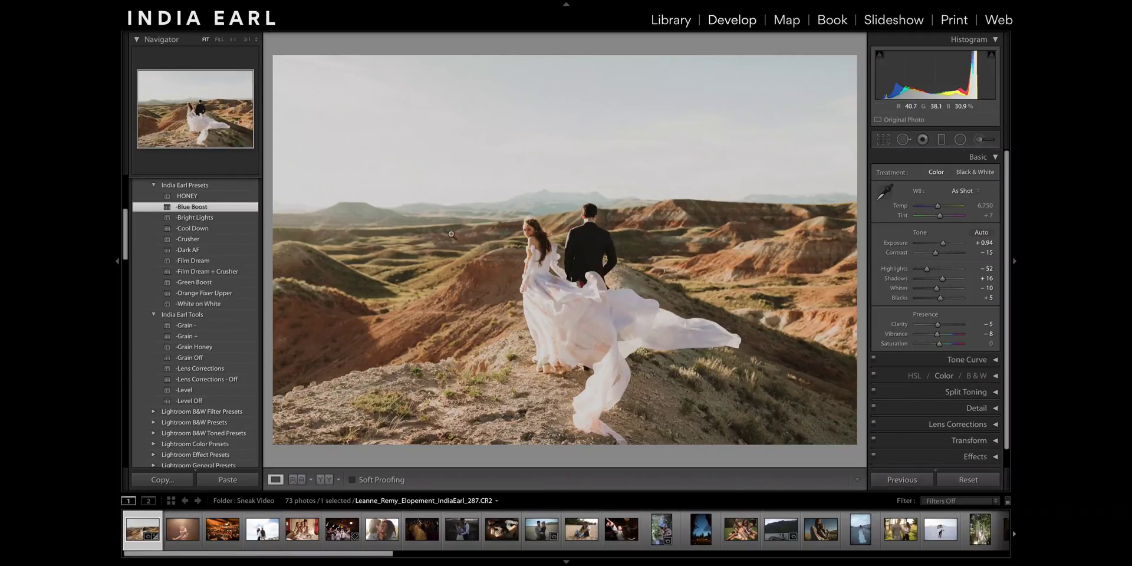
key(ctrl+z)
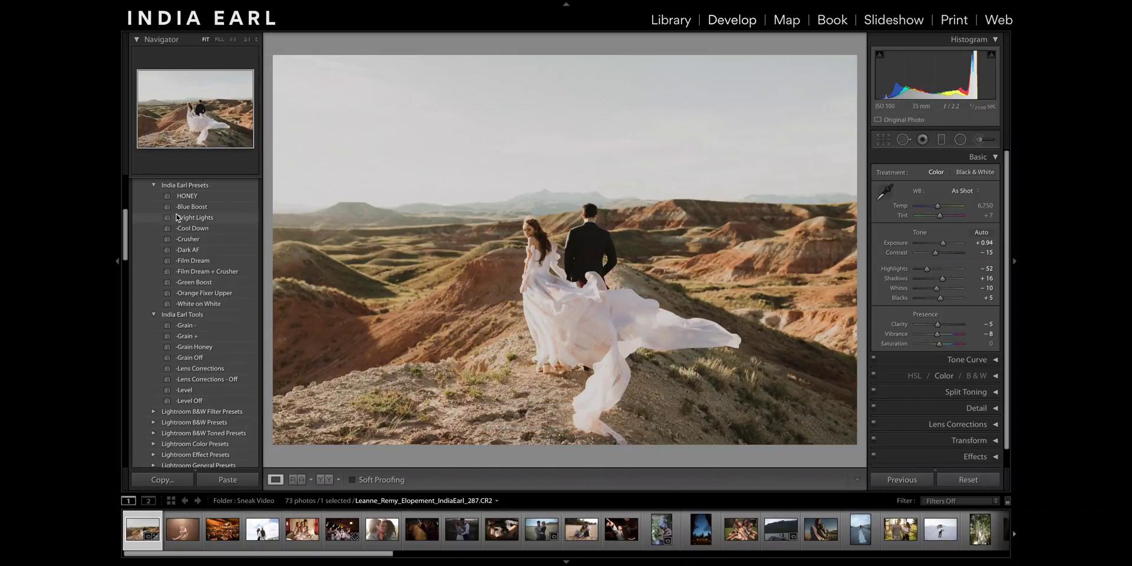
click(213, 220)
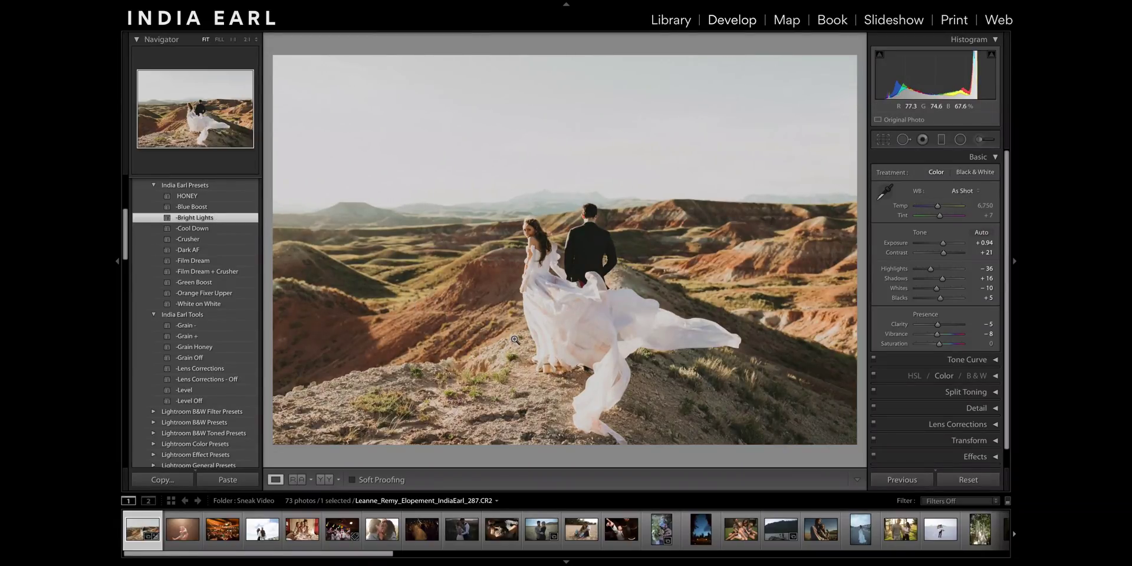
key(ctrl+z)
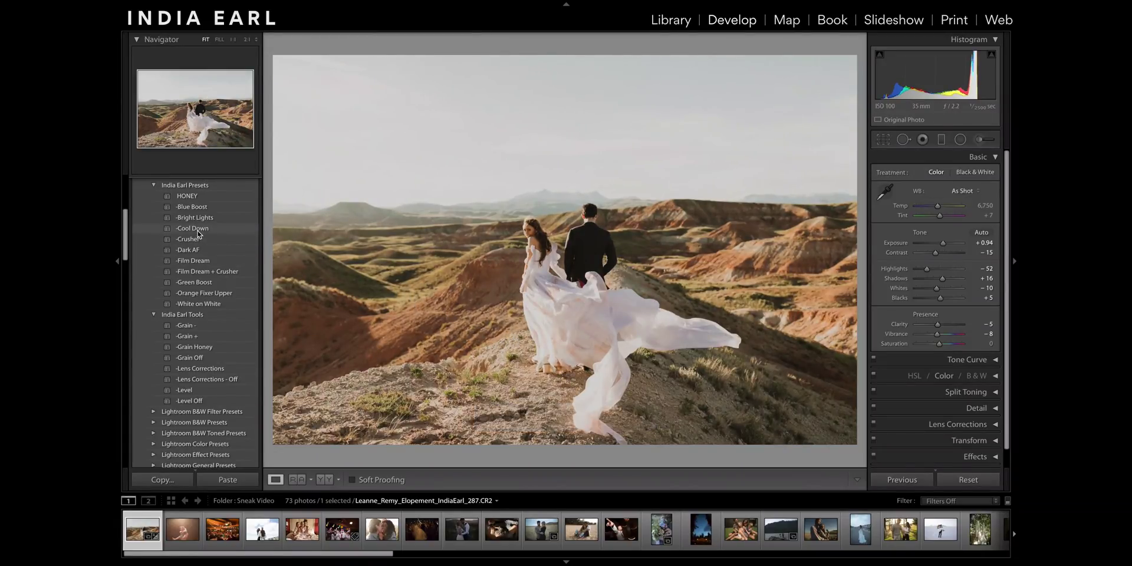
Try the Cool Down and Crusher presets on the photo, compare Crusher on and off, and undo both.
click(197, 230)
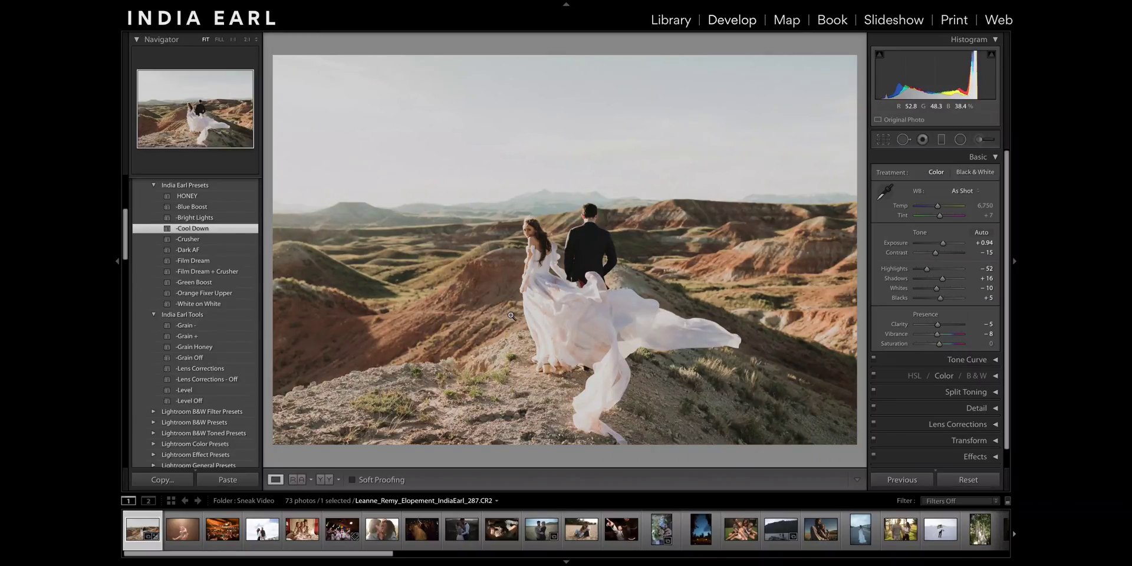
key(ctrl+z)
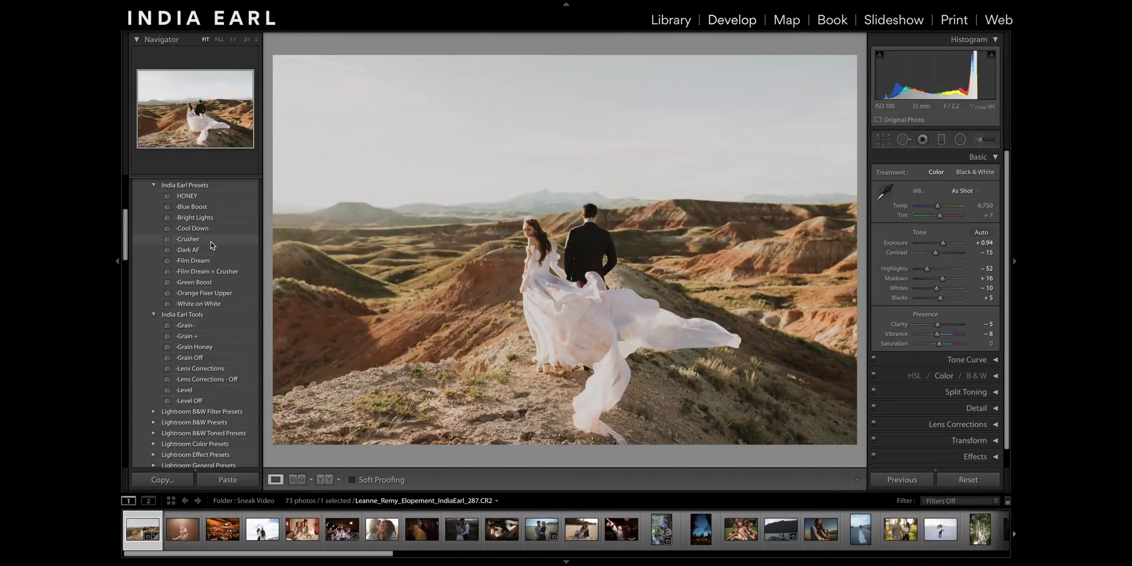
click(205, 240)
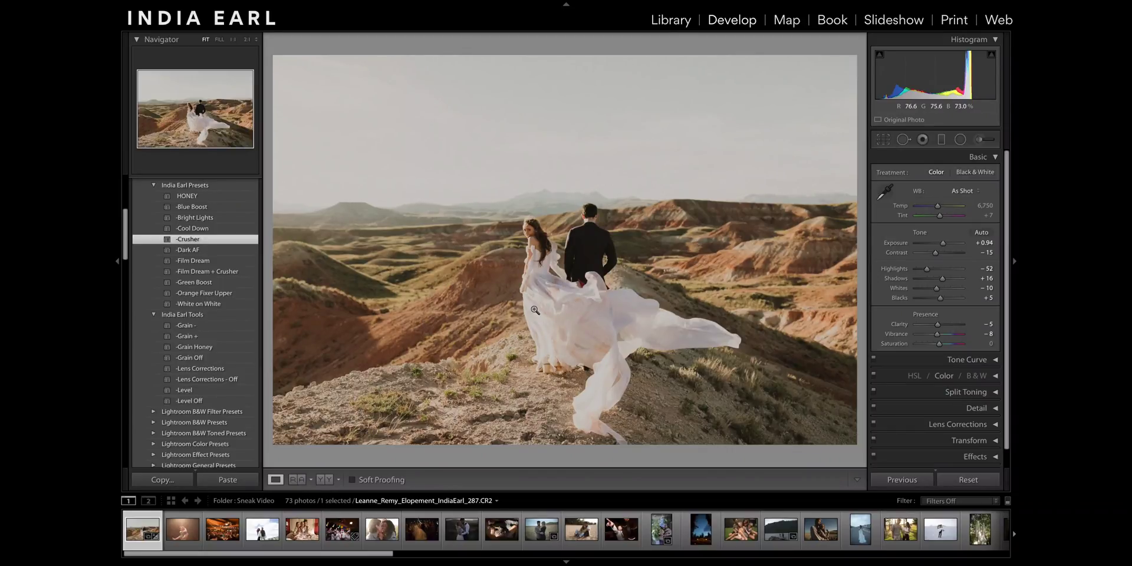
key(ctrl+z)
key(ctrl+shift+z)
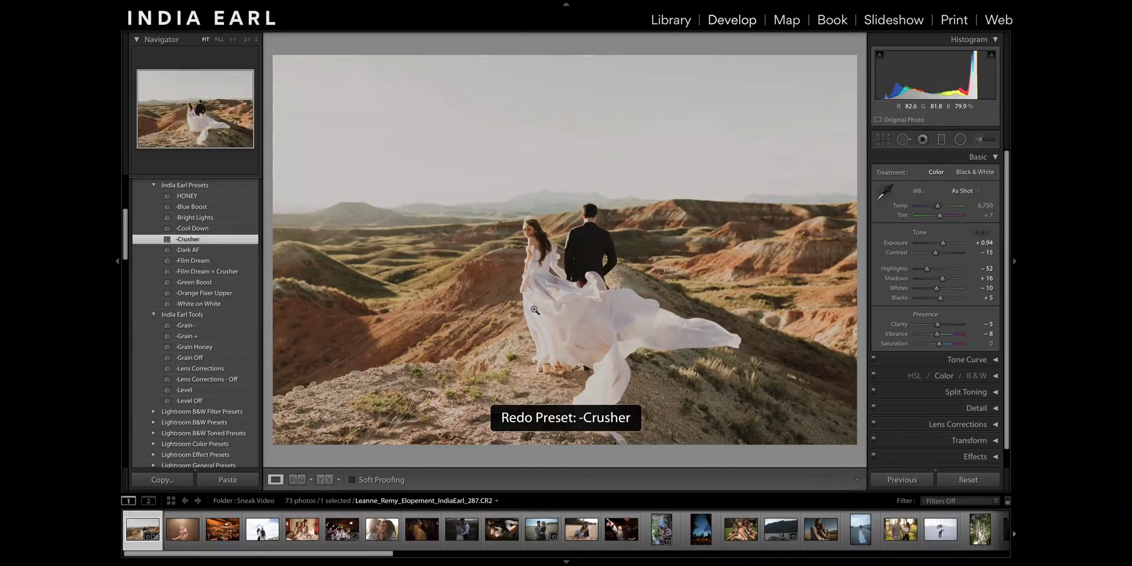
key(ctrl+z)
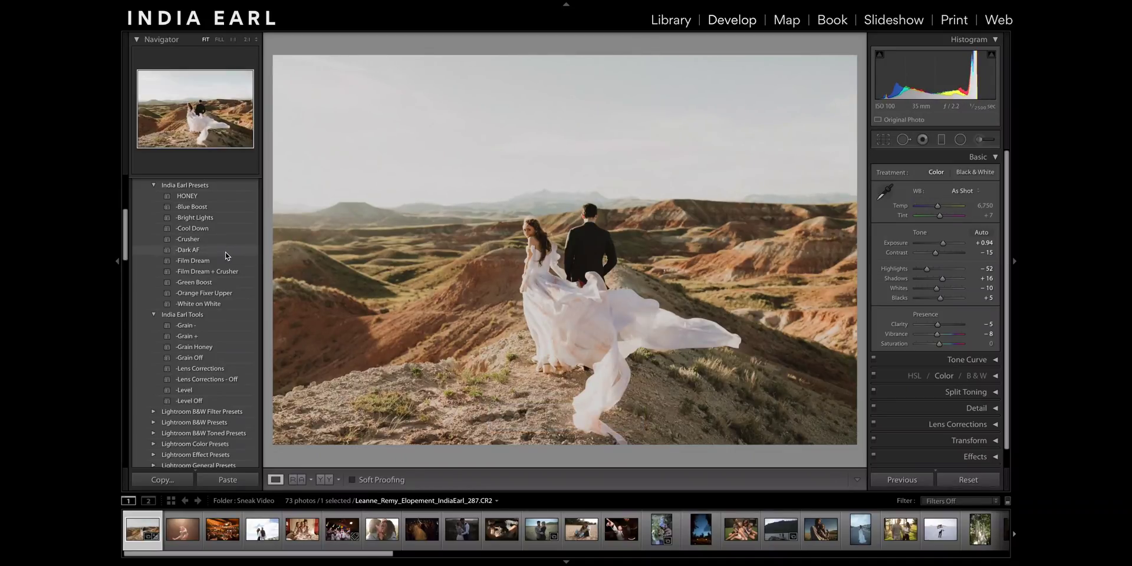
Try the Dark AF and Film Dream presets on the photo, undoing each one.
click(222, 251)
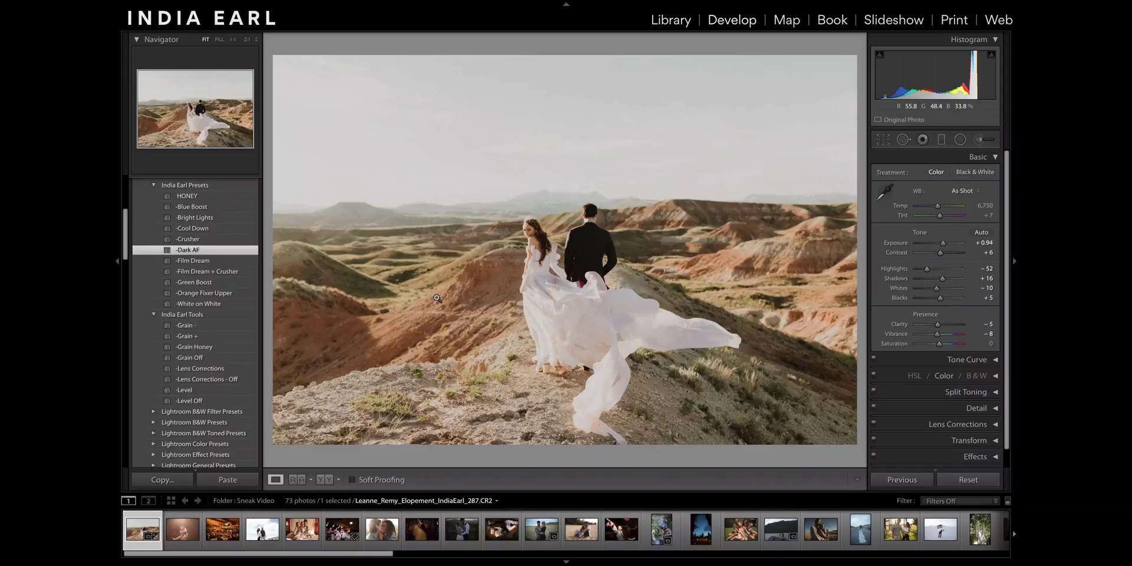
key(ctrl+z)
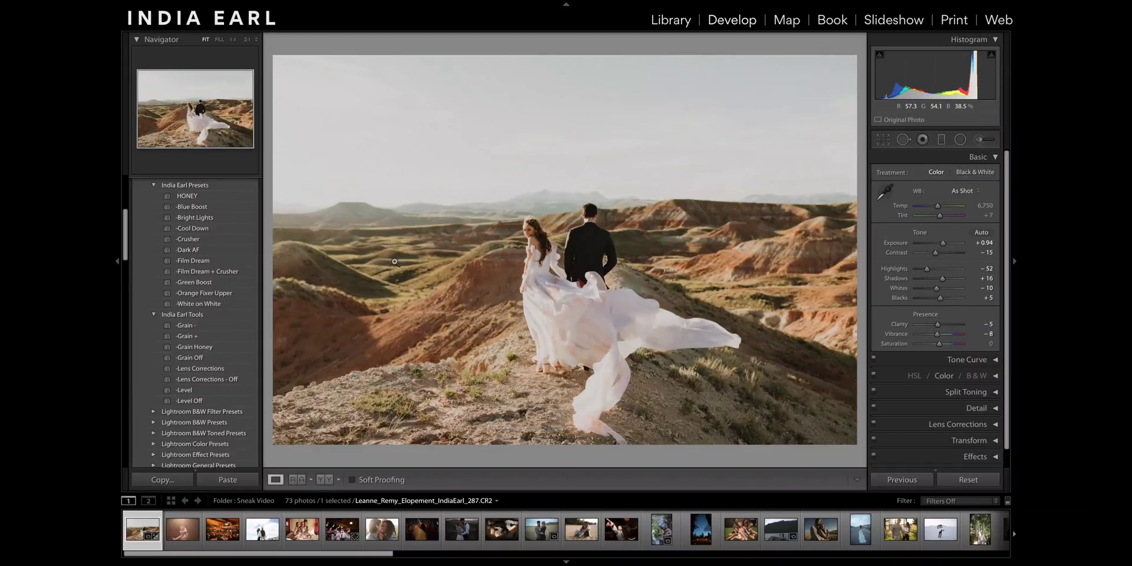
click(218, 261)
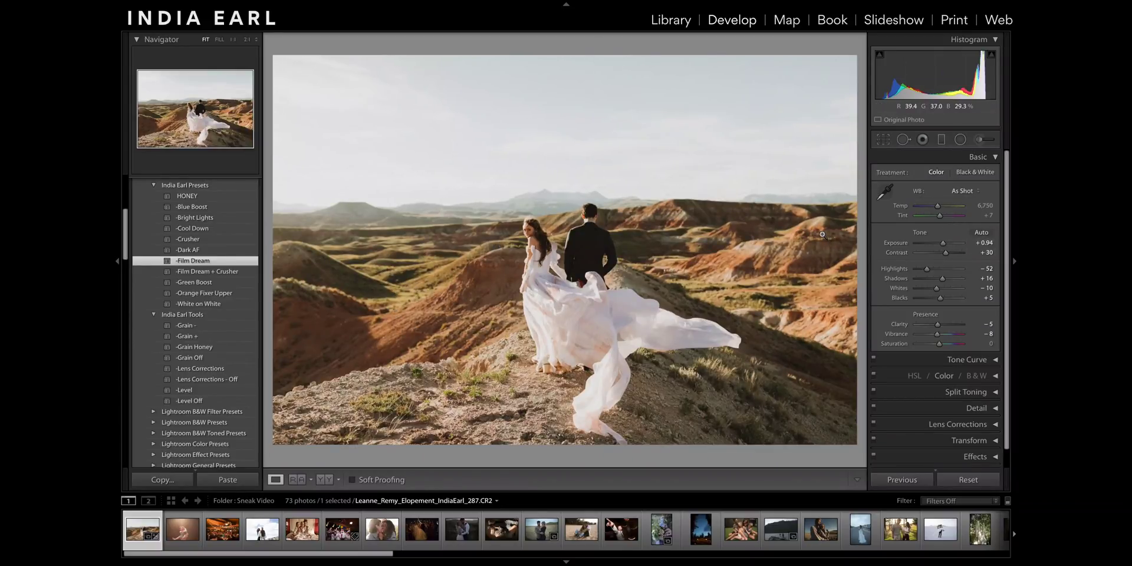
key(ctrl+z)
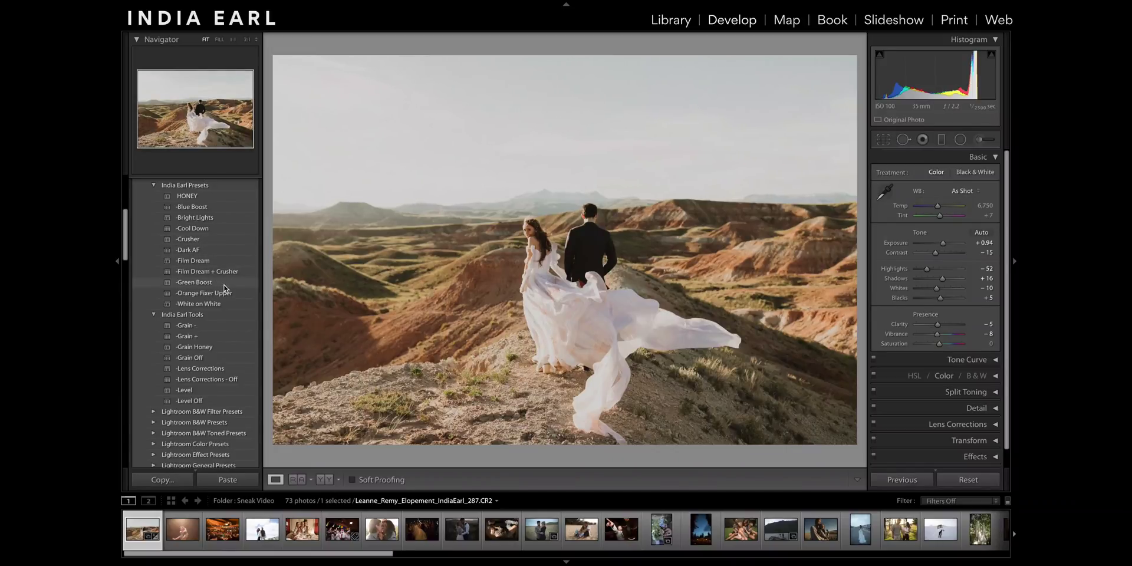
Try the Green Boost, Orange Fixer Upper and White on White presets one at a time, undoing each.
click(224, 283)
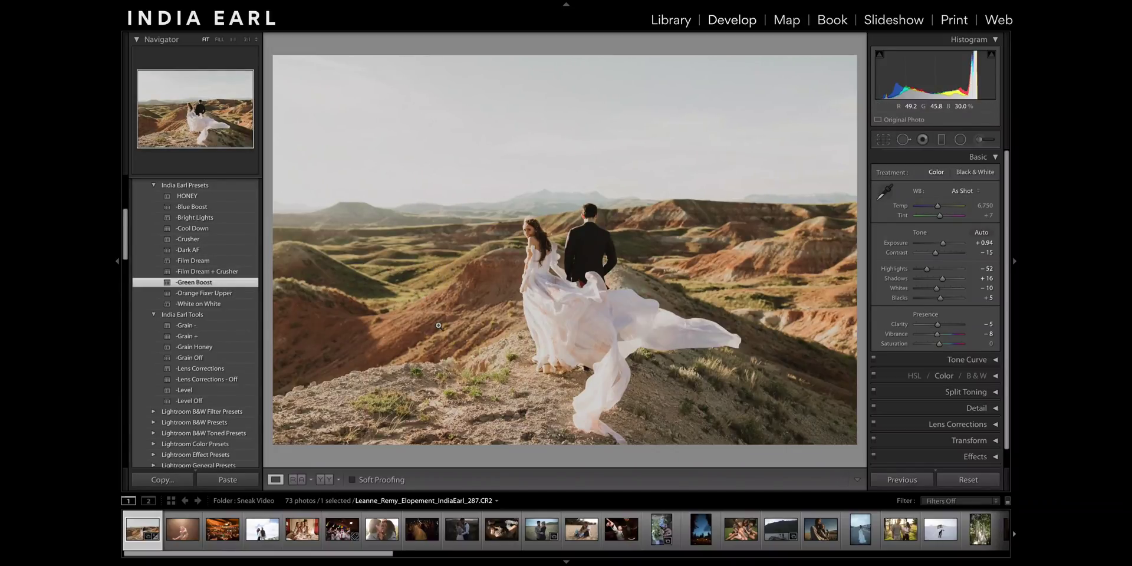
key(ctrl+z)
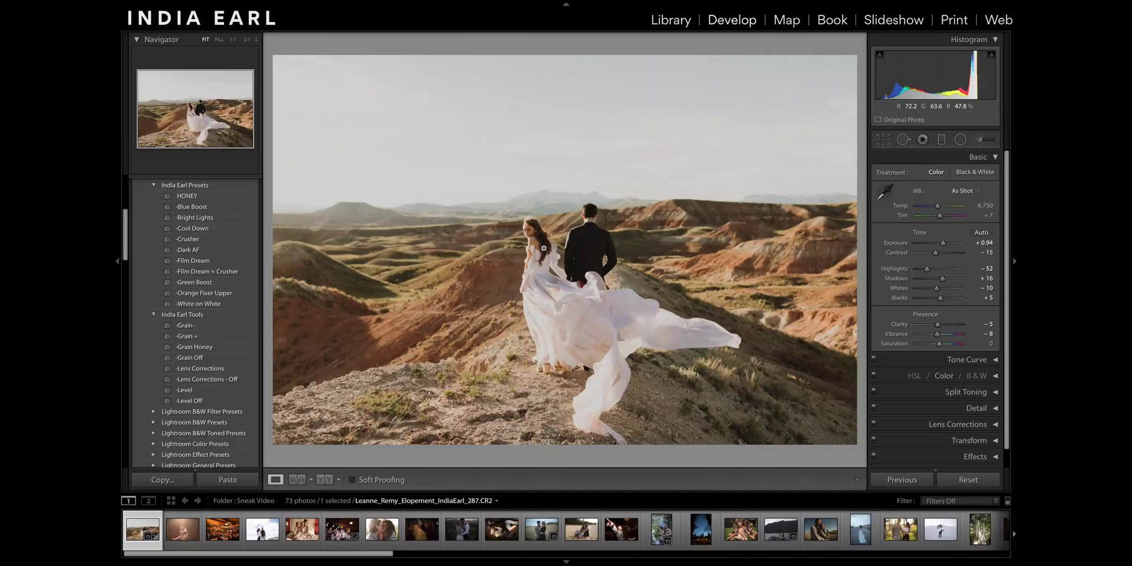
click(218, 295)
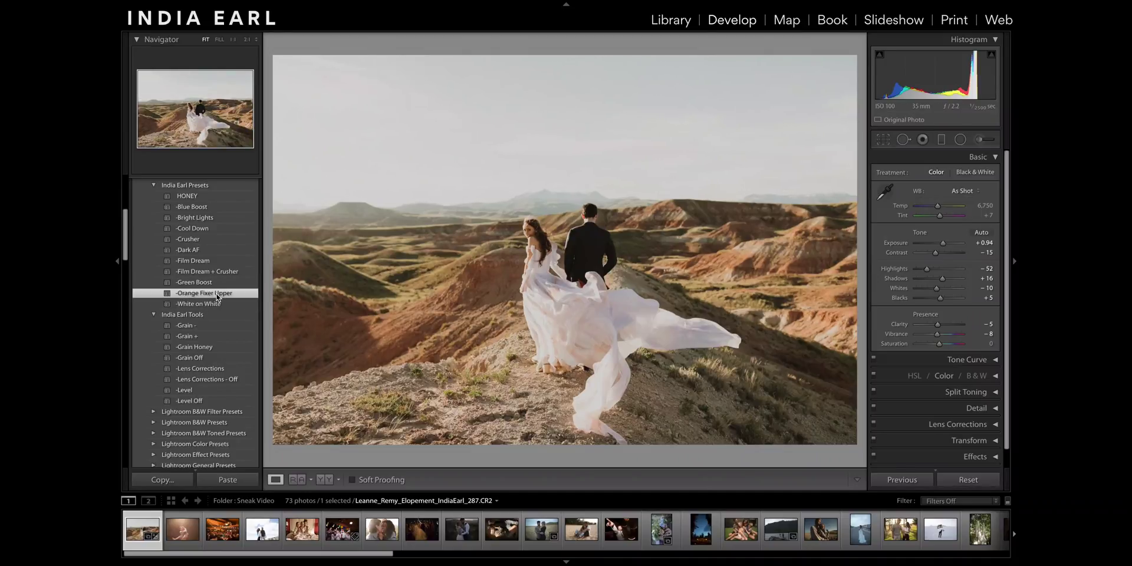
key(ctrl+z)
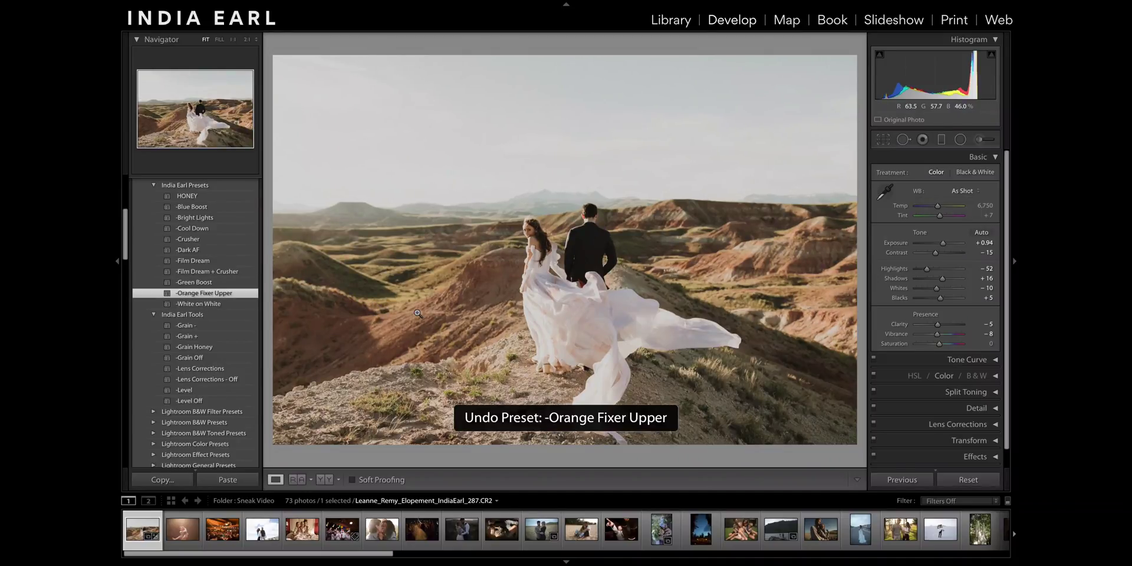
click(226, 304)
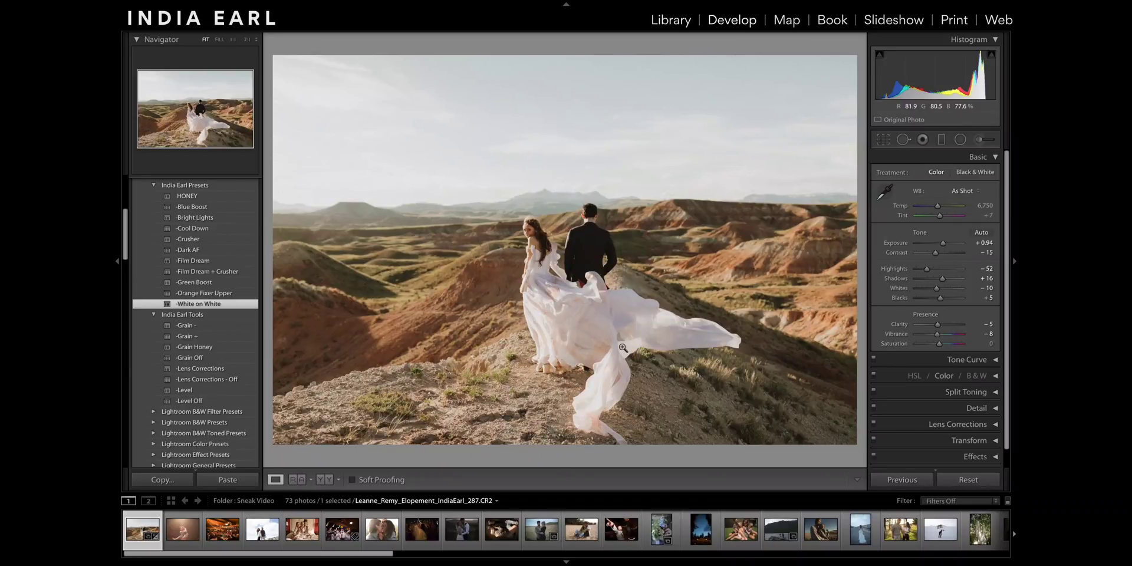
key(ctrl+z)
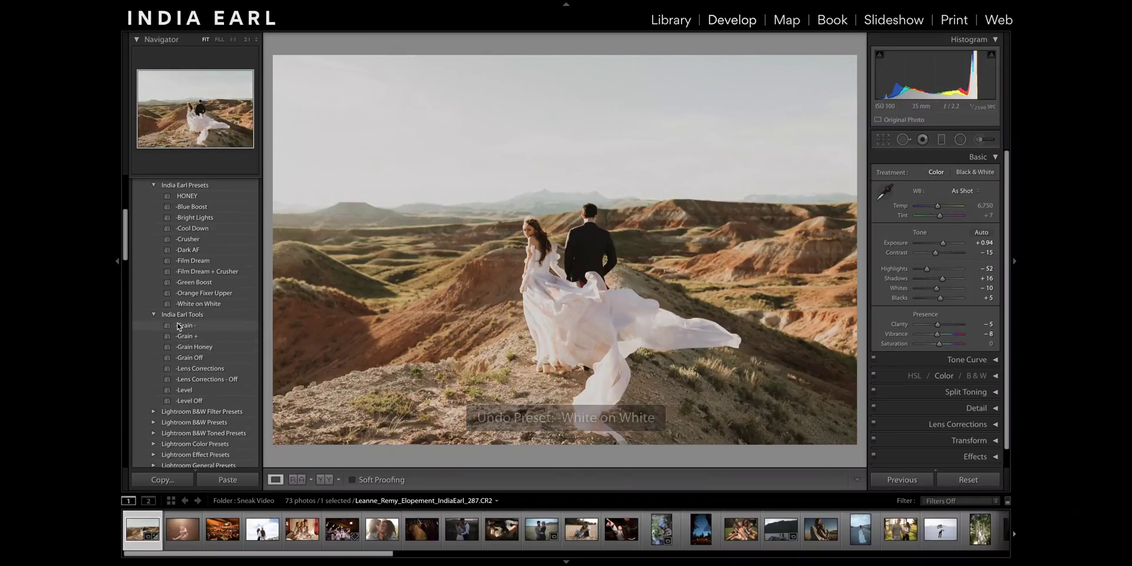
Compare the Grain -, Grain + and Grain Off presets on the couple up close and apply Grain Honey.
key(z)
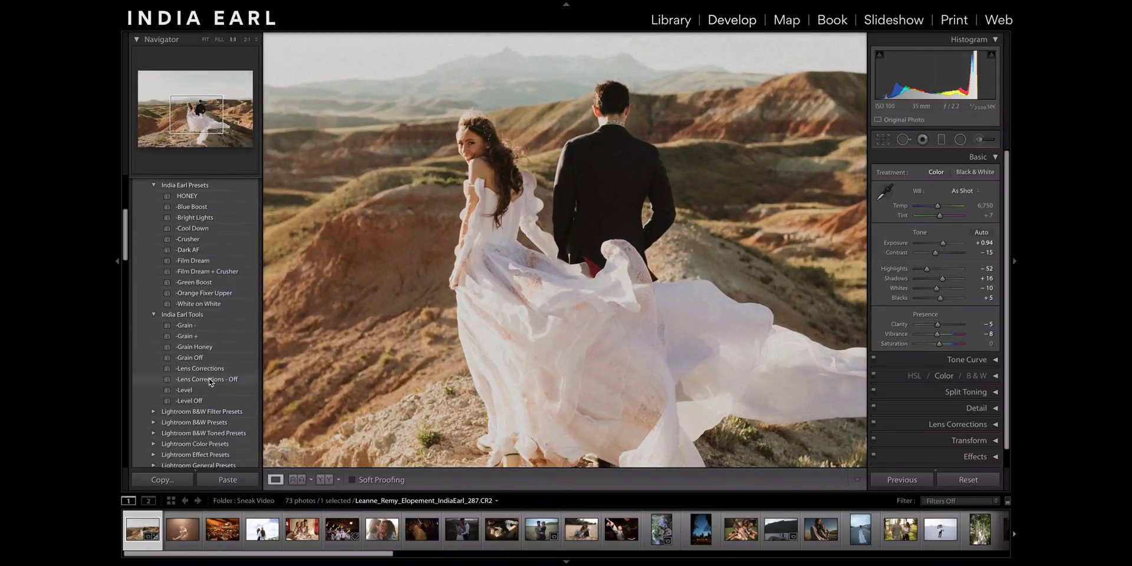
click(228, 325)
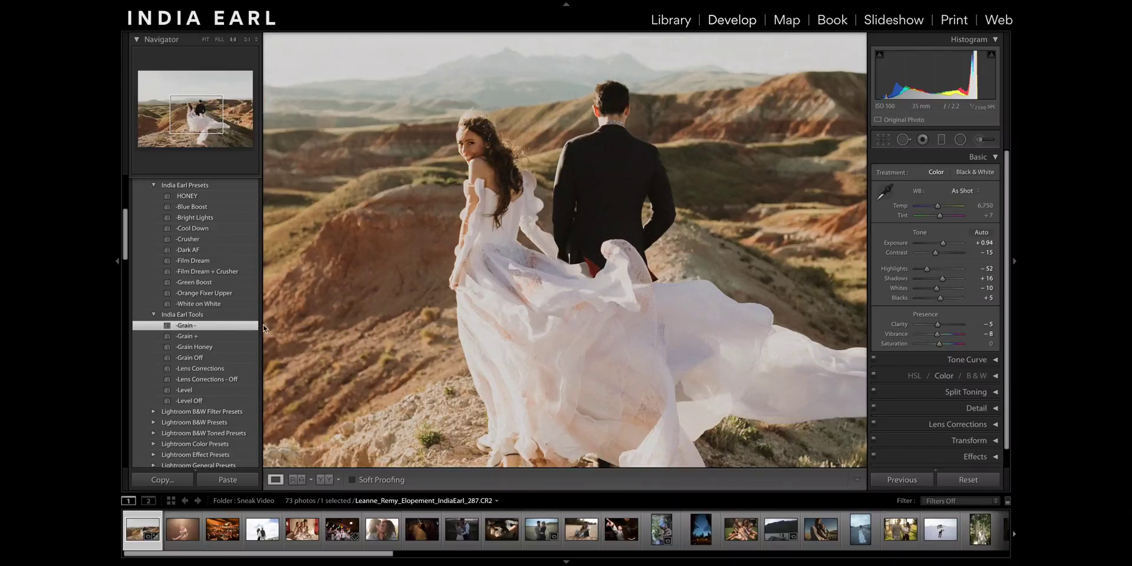
click(242, 337)
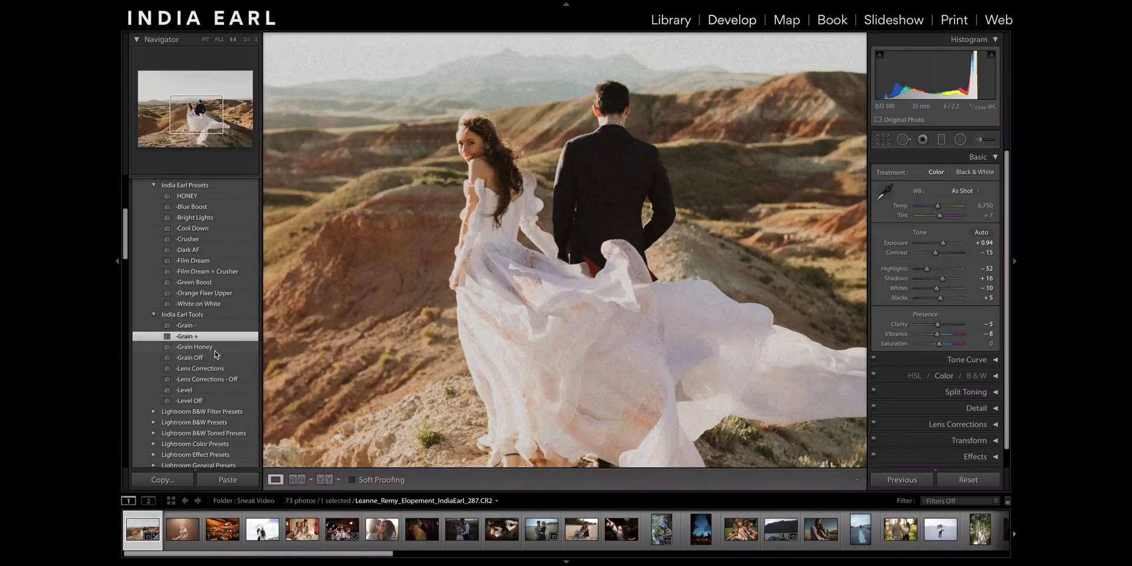
click(215, 347)
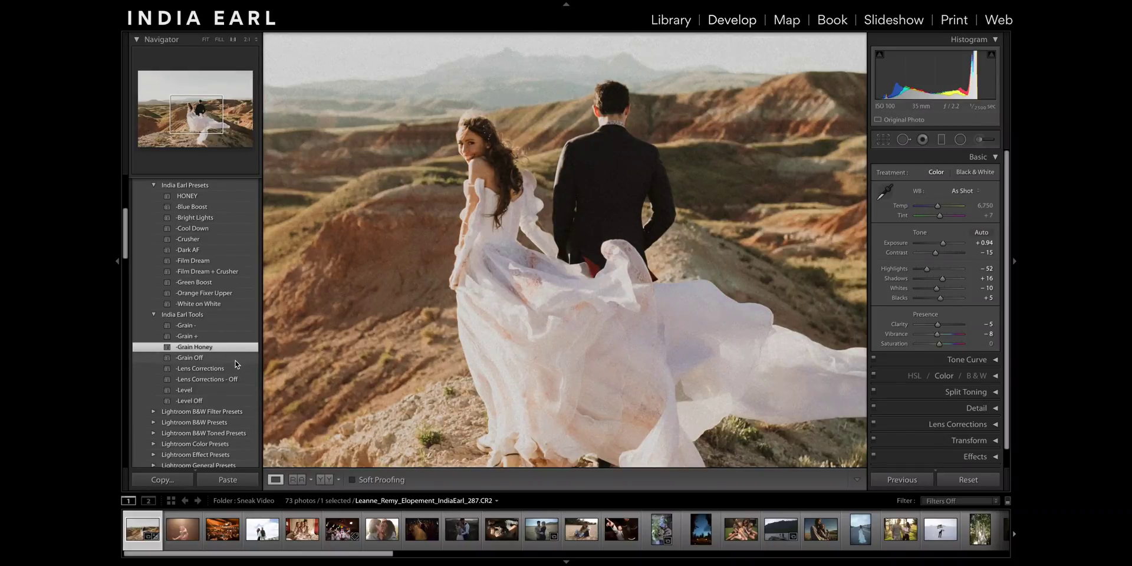
click(234, 358)
click(216, 347)
click(352, 331)
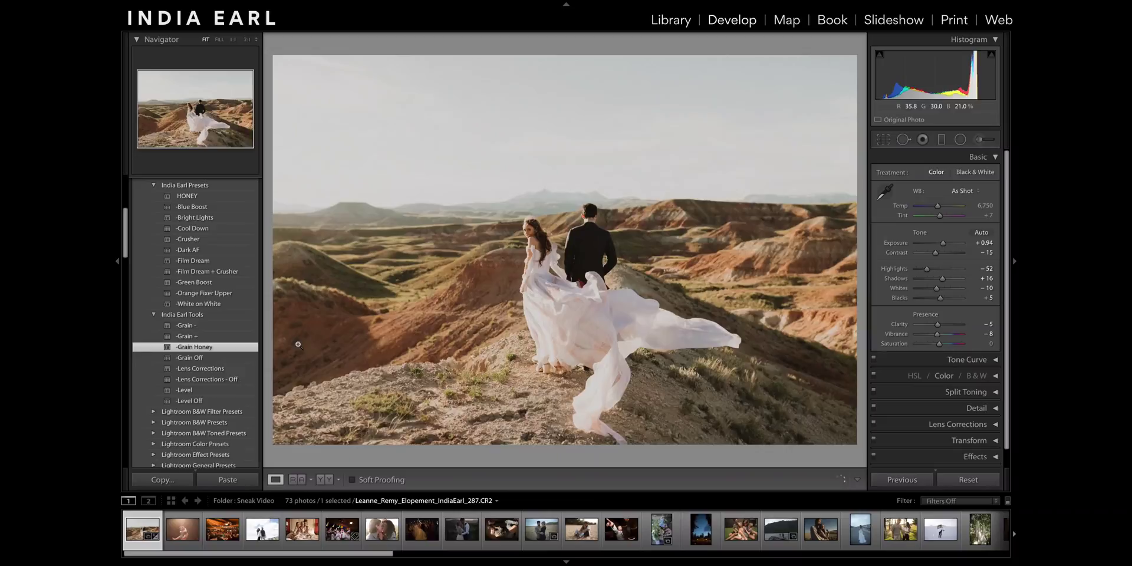
Compare the photo with the Lens Corrections - Off preset, reapply Lens Corrections, and examine the couple up close.
click(233, 380)
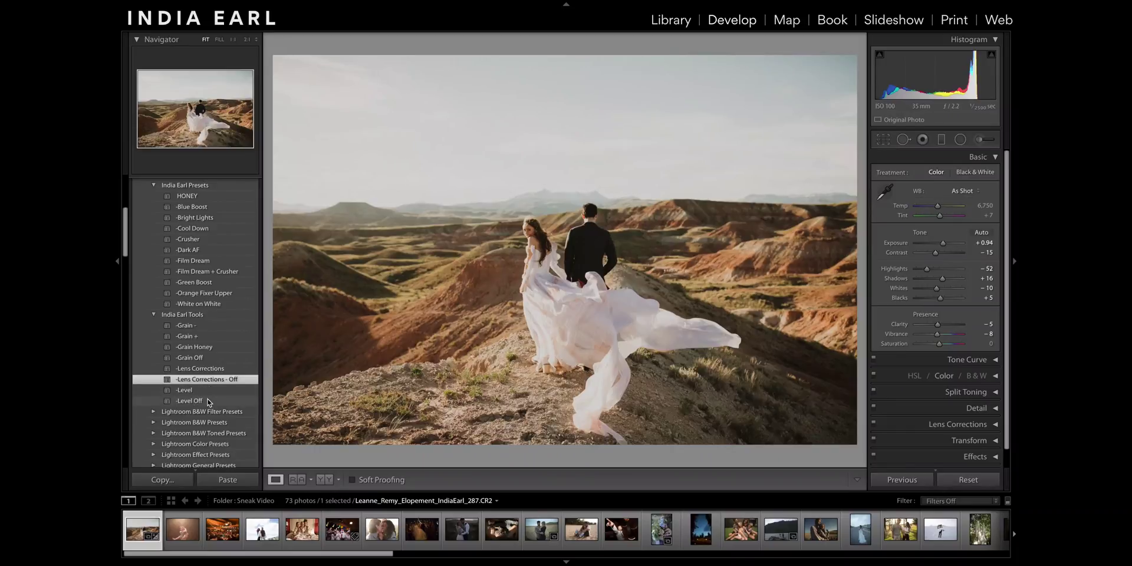
click(211, 369)
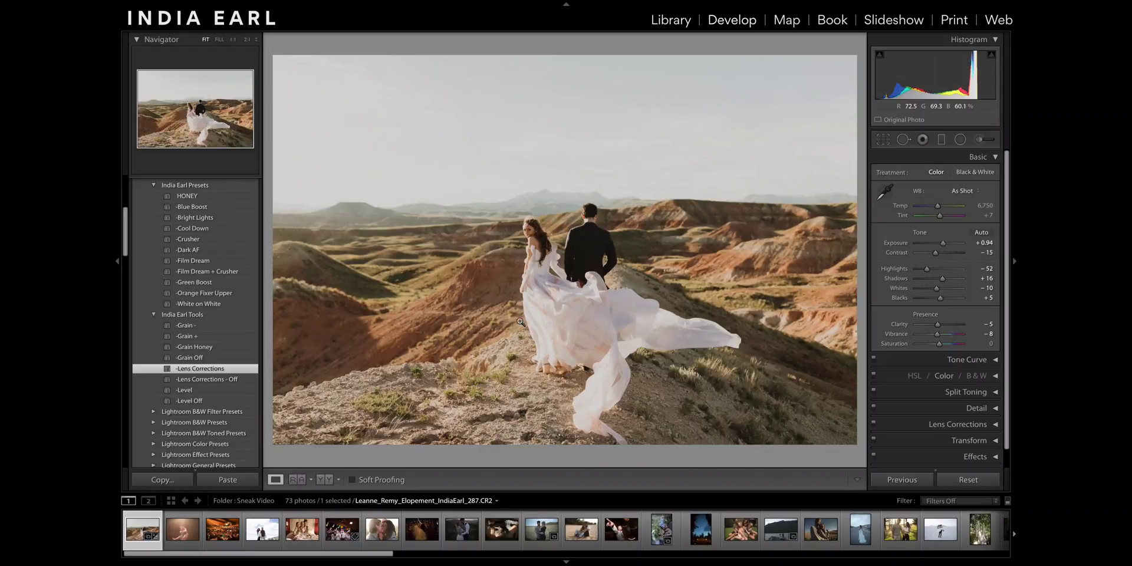
click(548, 263)
drag(545, 264, 481, 263)
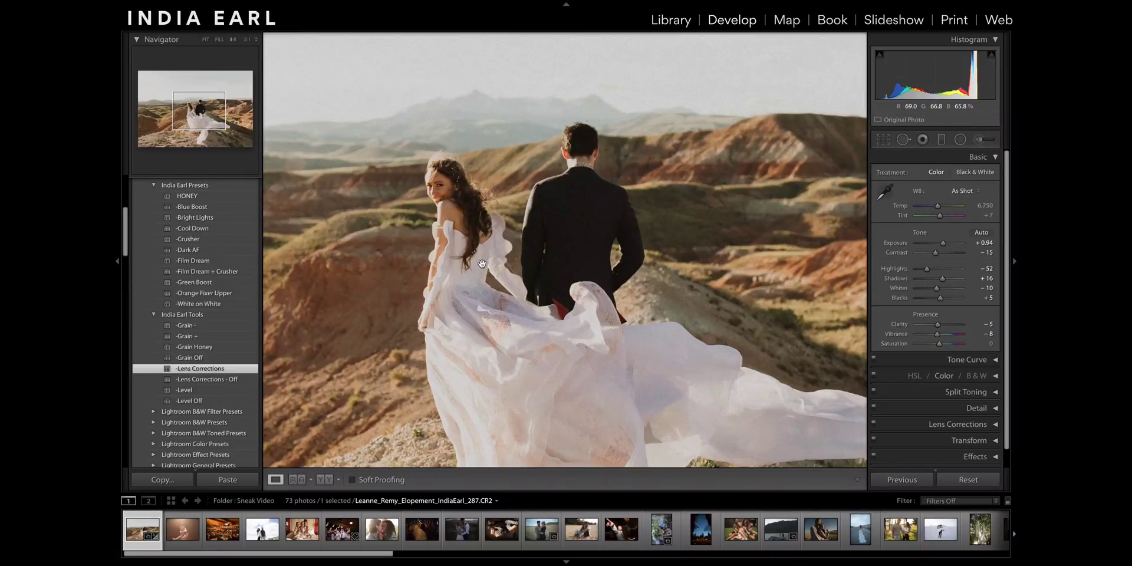
Apply the White on White preset to the desert wedding photo, set Temp to 6,968 and compare with the unedited version.
click(511, 265)
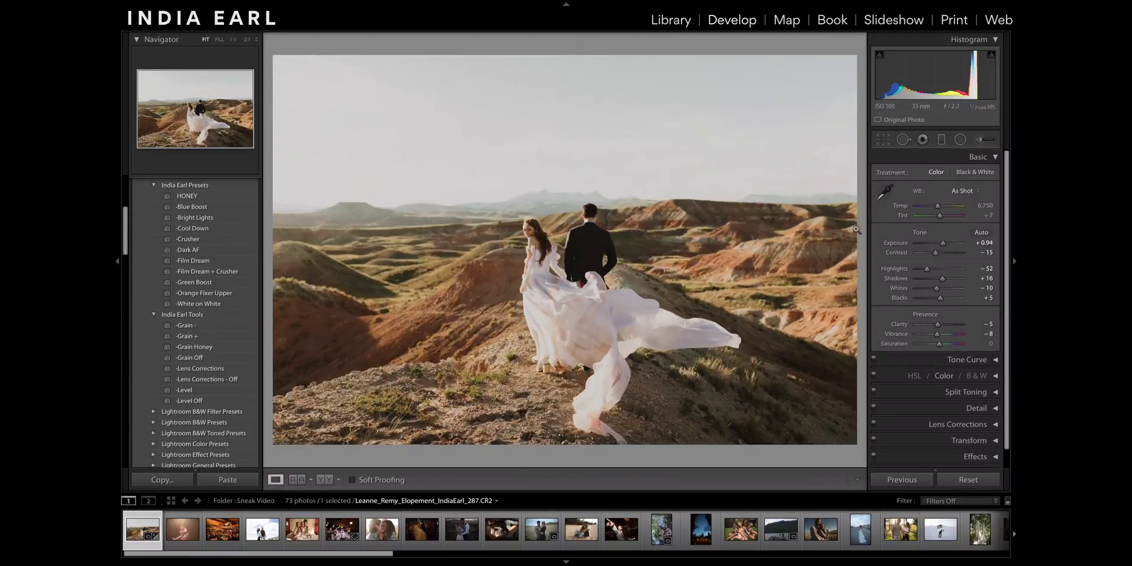
click(216, 304)
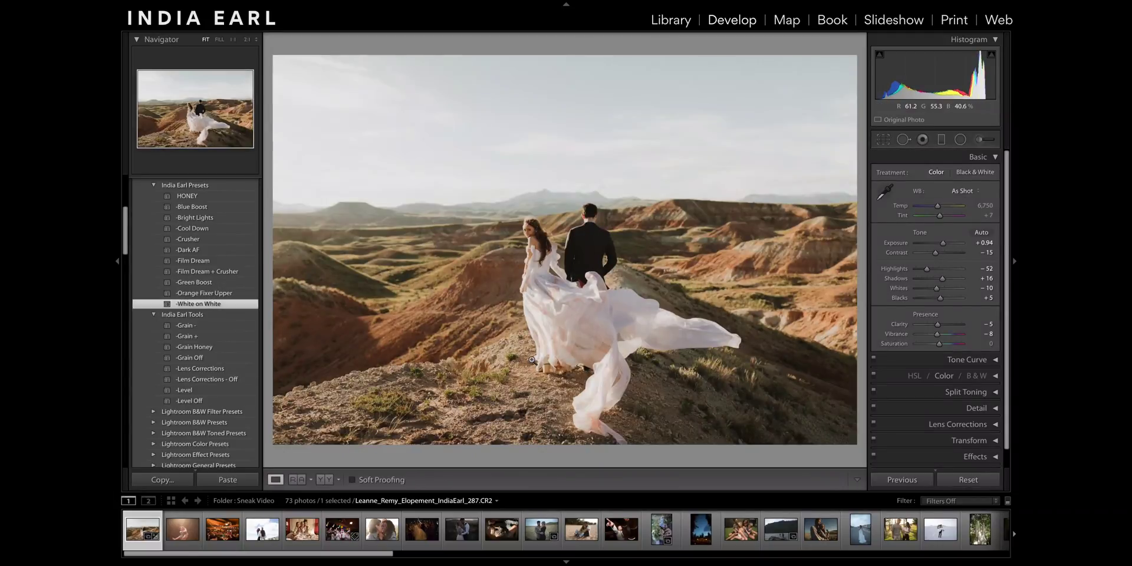
drag(938, 206, 938, 205)
key(backslash)
key(backslash)
Apply the Blue Boost preset to the desert wedding photo and compare it with the unedited version.
click(216, 206)
key(backslash)
key(backslash)
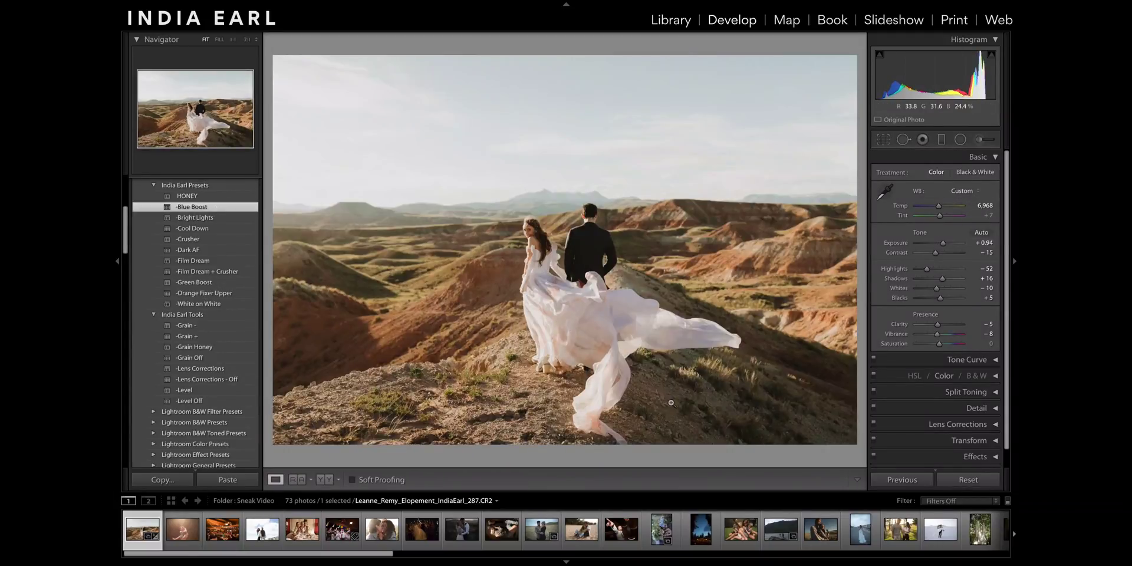
Apply Orange Fixer Upper, Crusher and Lens Corrections - Off to the photo of the embracing couple in golden light and fine-tune its exposure.
key(Right)
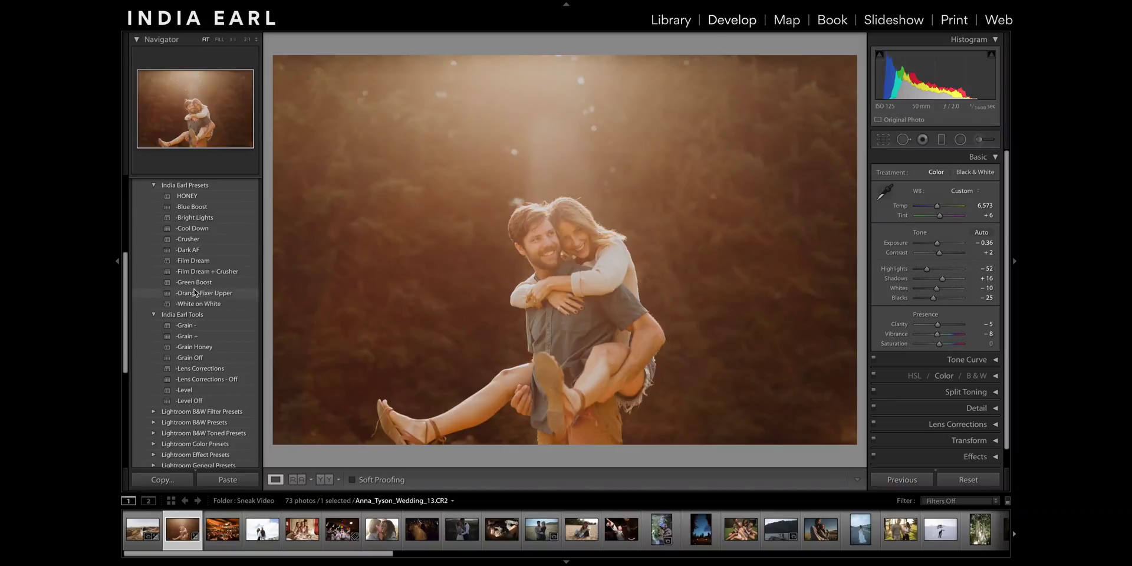
click(204, 293)
click(194, 239)
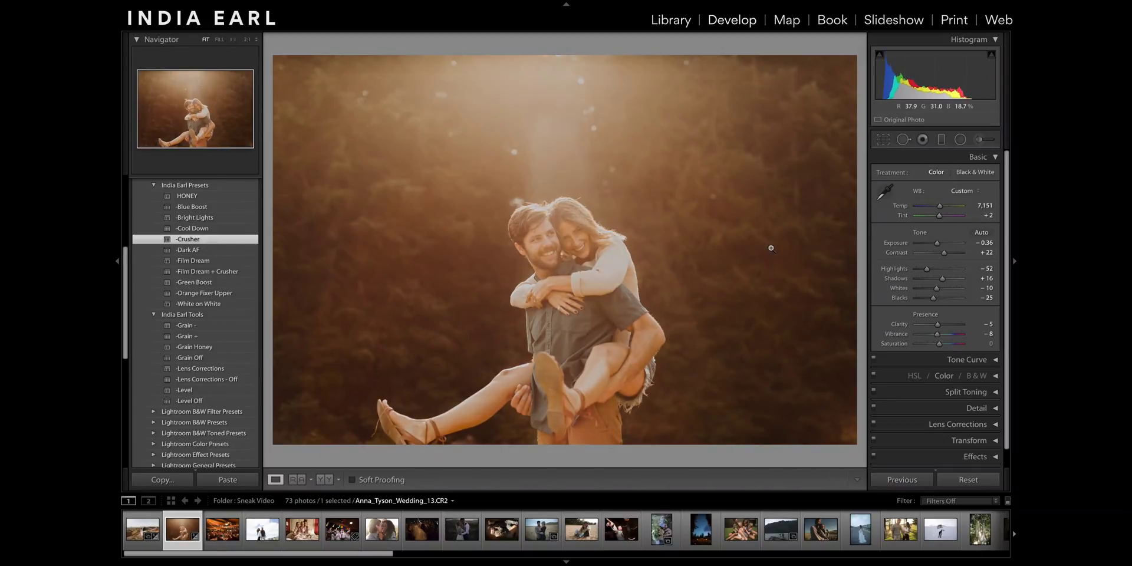
click(206, 379)
drag(932, 89, 933, 93)
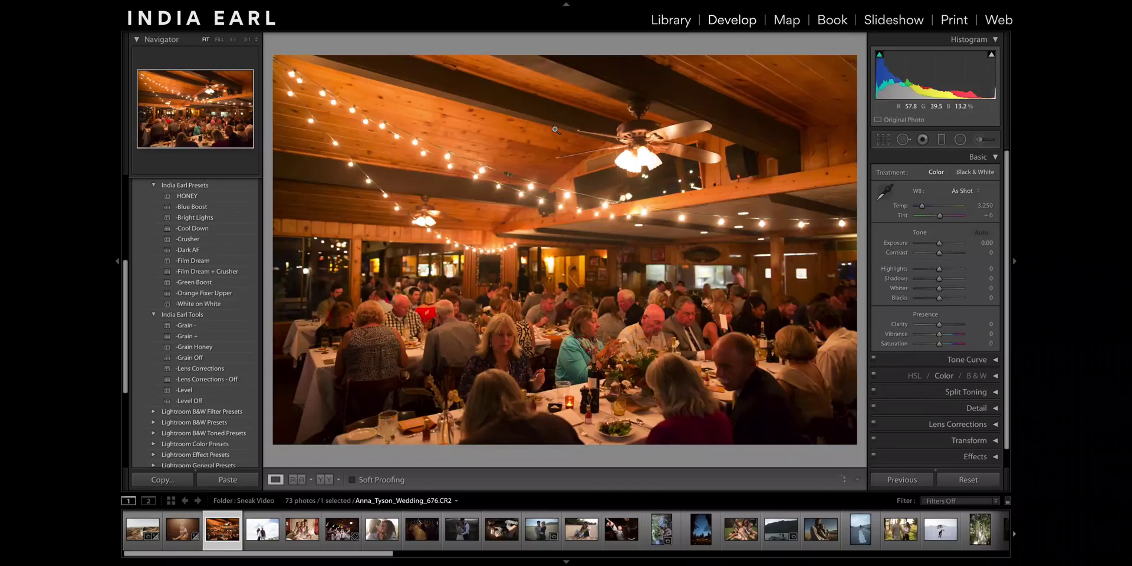
Apply the HONEY preset to the indoor reception photo, followed by Orange Fixer Upper and Crusher.
click(188, 195)
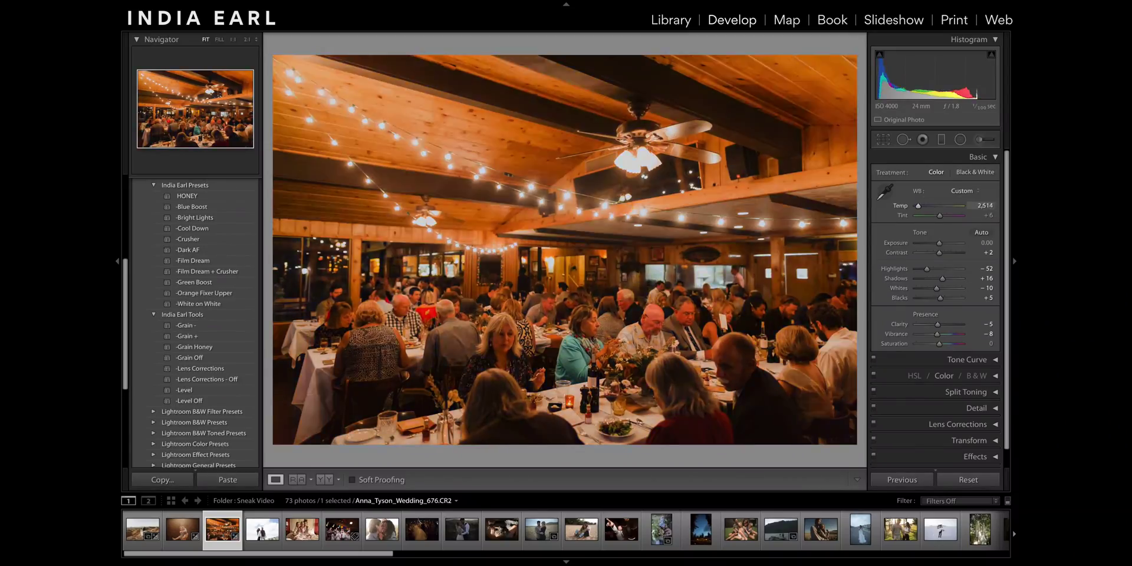
click(203, 293)
click(189, 239)
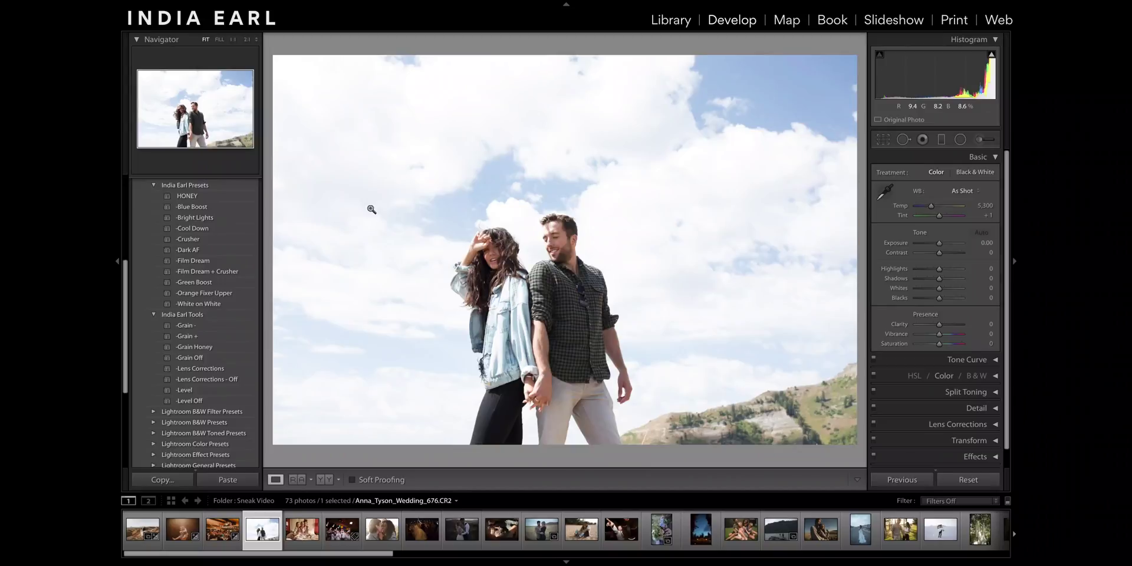
Edit the photo of the couple against the clouds with HONEY and Blue Boost, a crop straightened about 2.50 degrees, and an exposure adjustment.
click(187, 196)
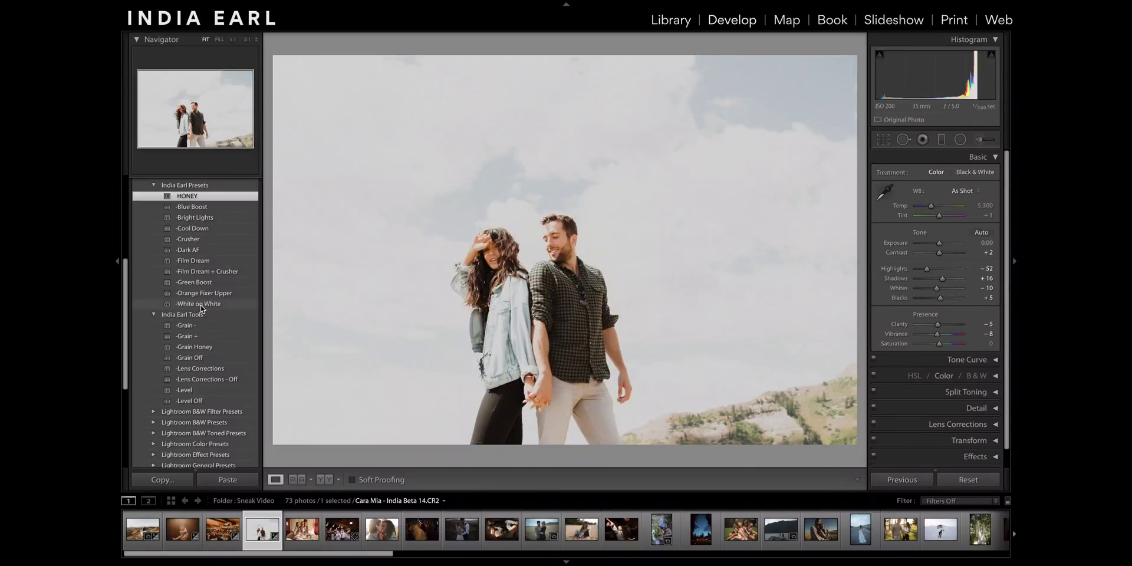
click(192, 206)
key(r)
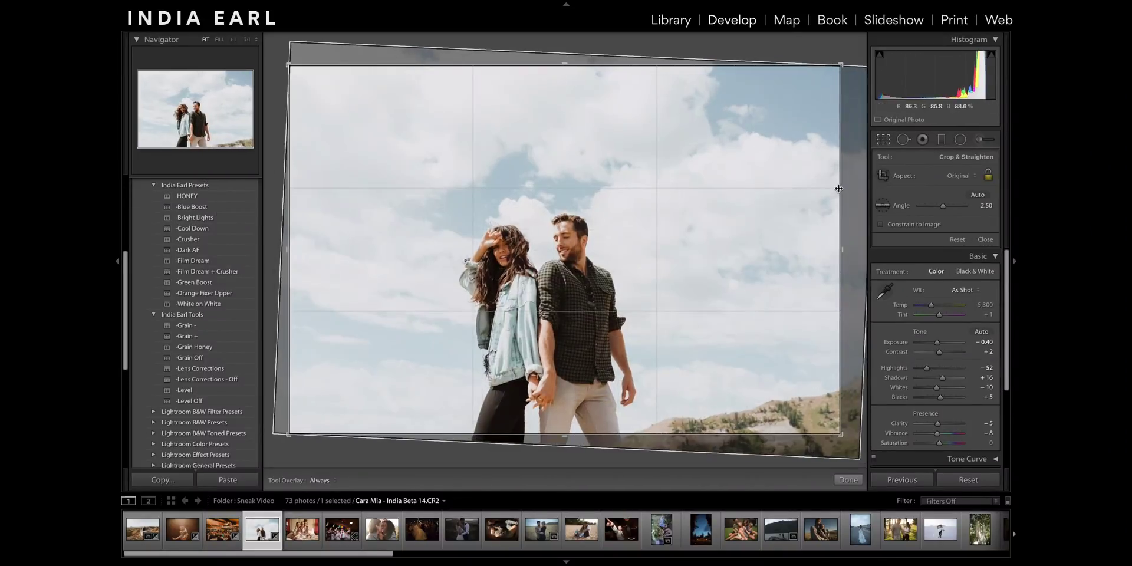
key(Return)
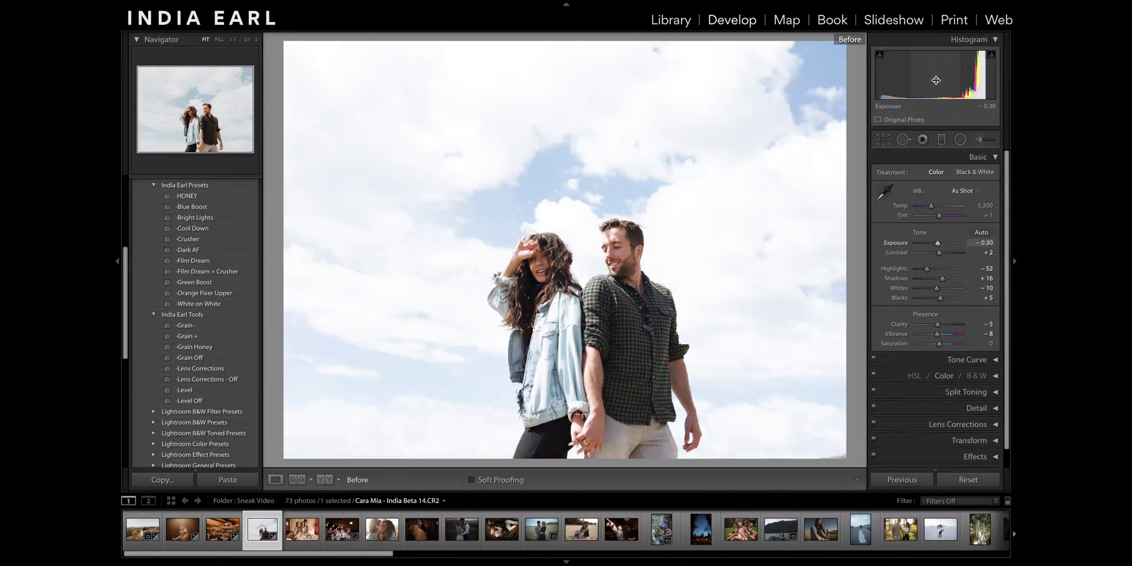
drag(889, 78, 893, 77)
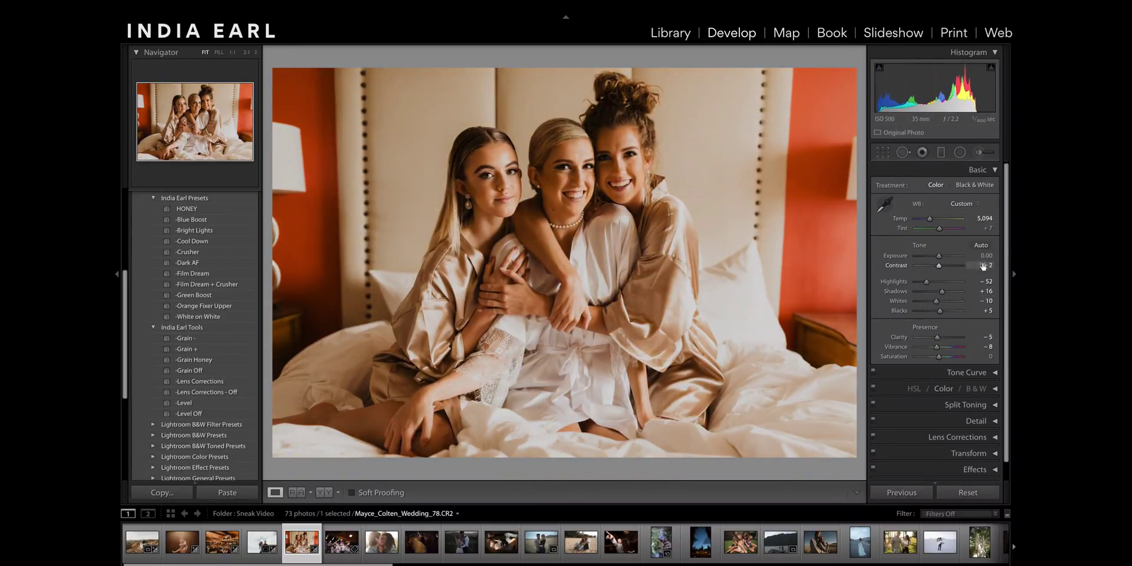
Crop the photo of the three women on the bed to a nearly square frame around them and apply the Crusher preset.
key(r)
key(x)
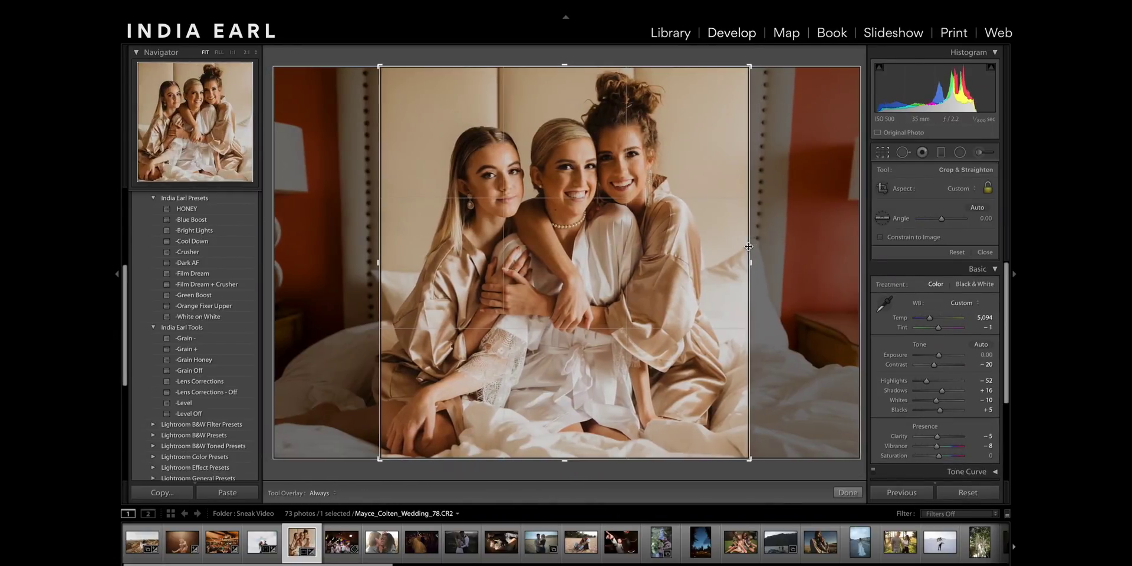
key(Return)
click(233, 252)
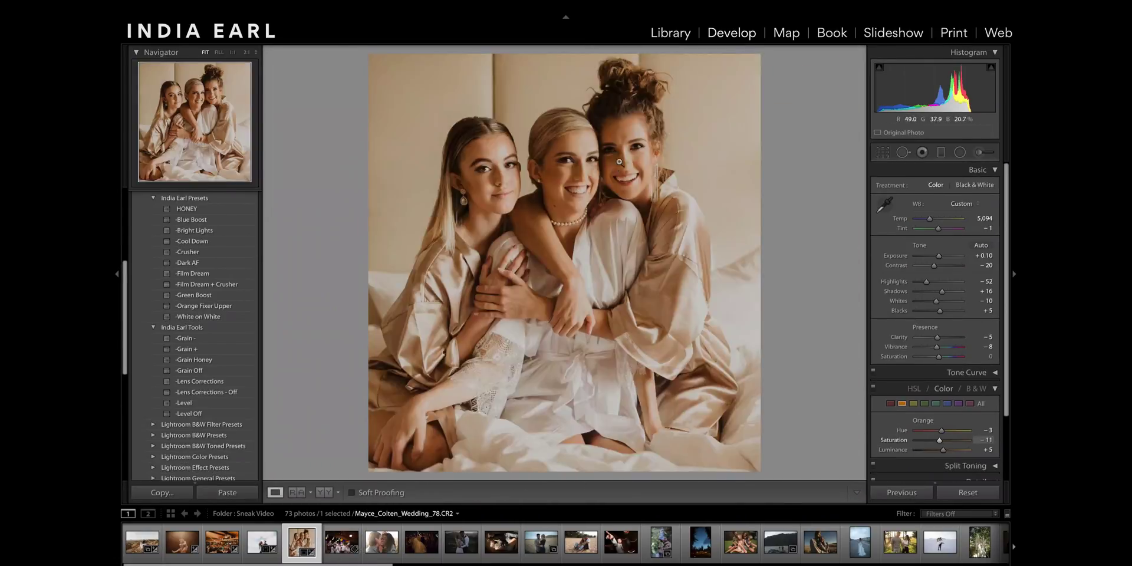
Zoom in on the three women and open the adjustment brush's effect presets.
key(z)
key(k)
click(943, 172)
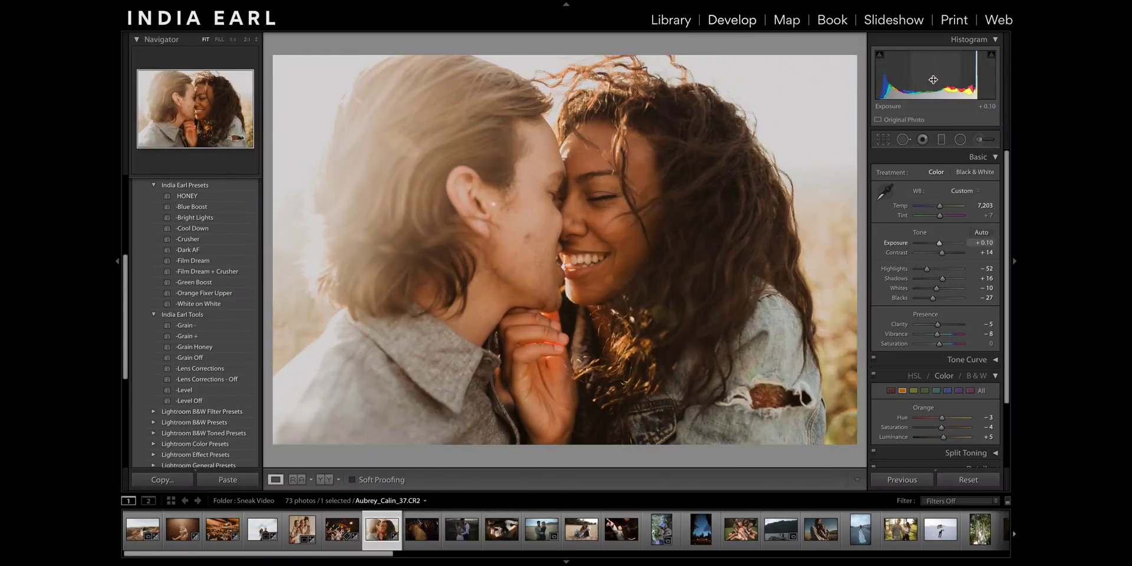
Apply Crusher and a Burn Baby Burn graduated filter over the hazy side of the close-up couple, and use the Skin Fixer Upper brush.
click(188, 238)
key(m)
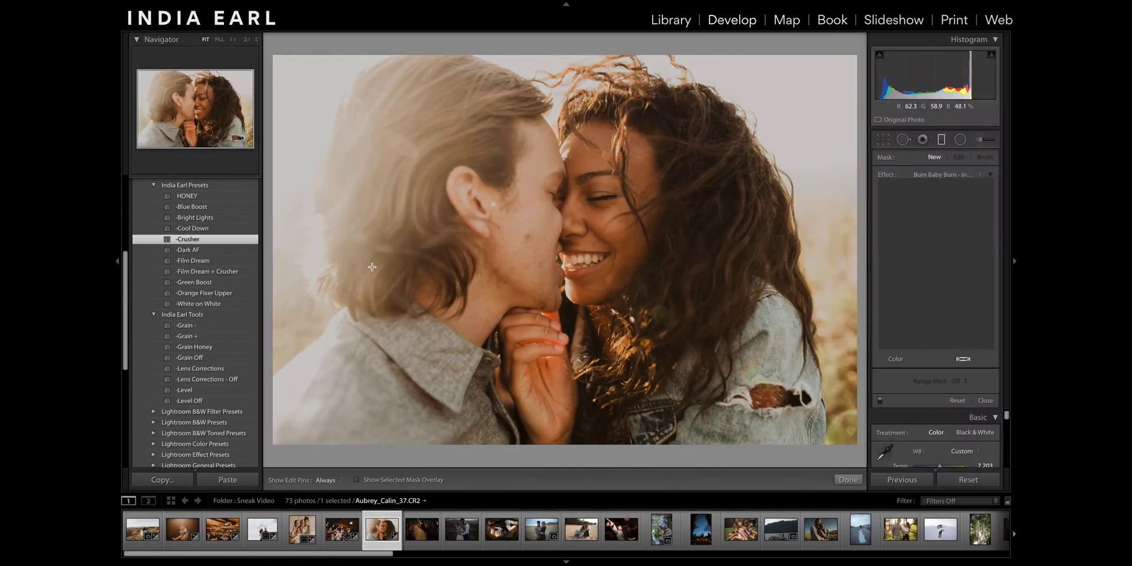
drag(372, 267, 501, 269)
key(k)
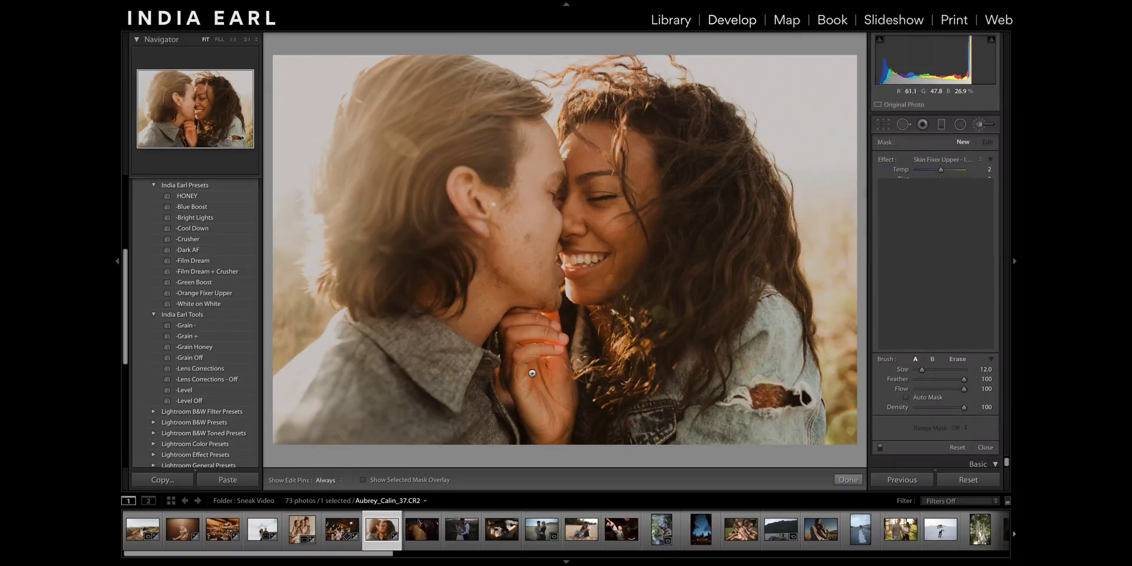
key(k)
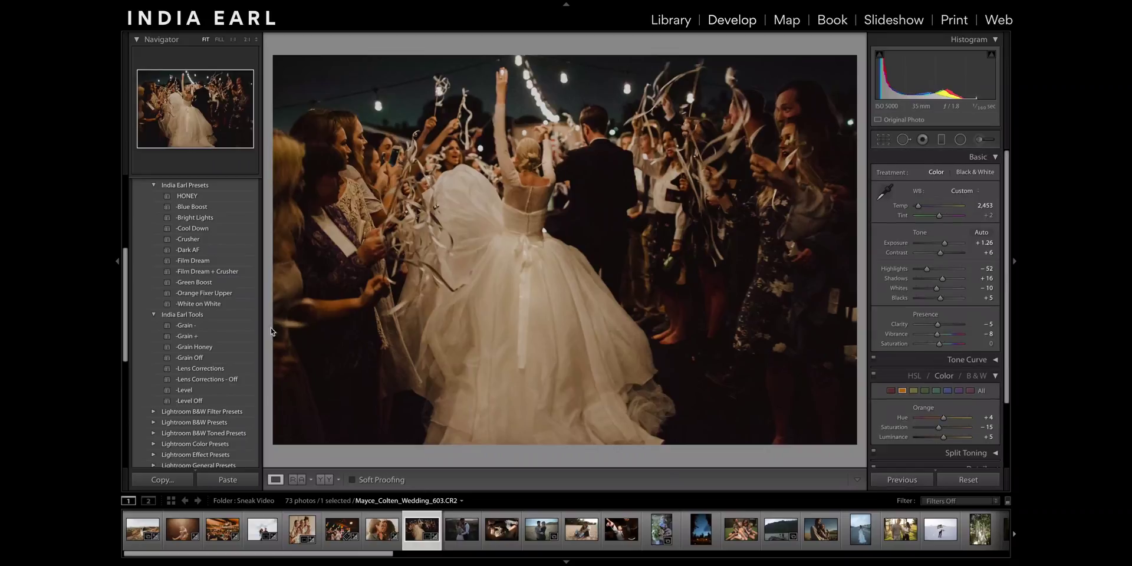
Apply the Dark AF preset to the photo of the couple lying on the wooden floor.
scroll(927, 425, down, 2)
scroll(927, 425, down, 1)
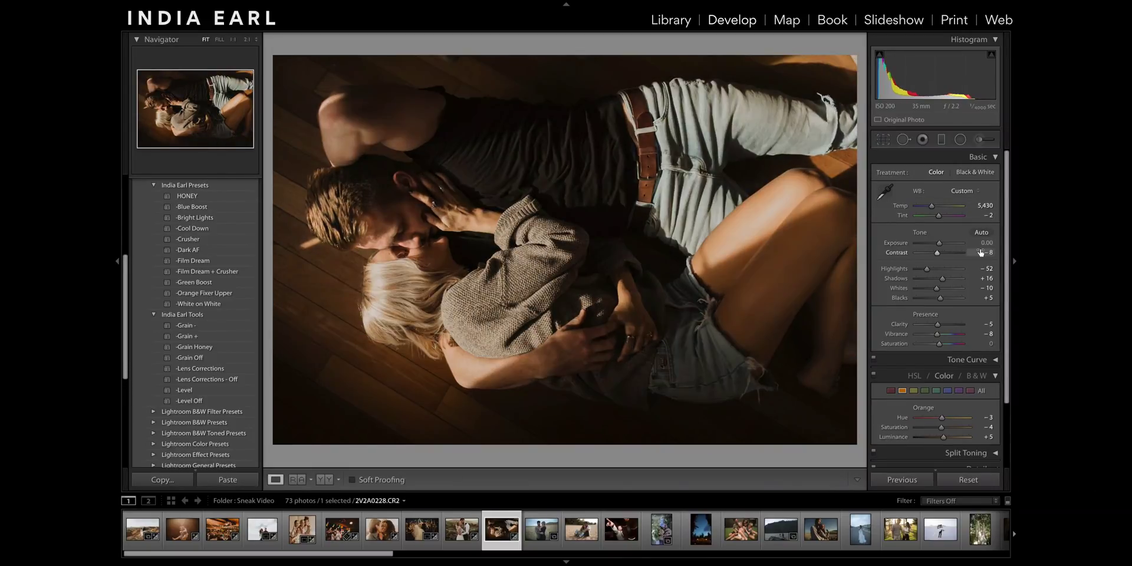
click(217, 249)
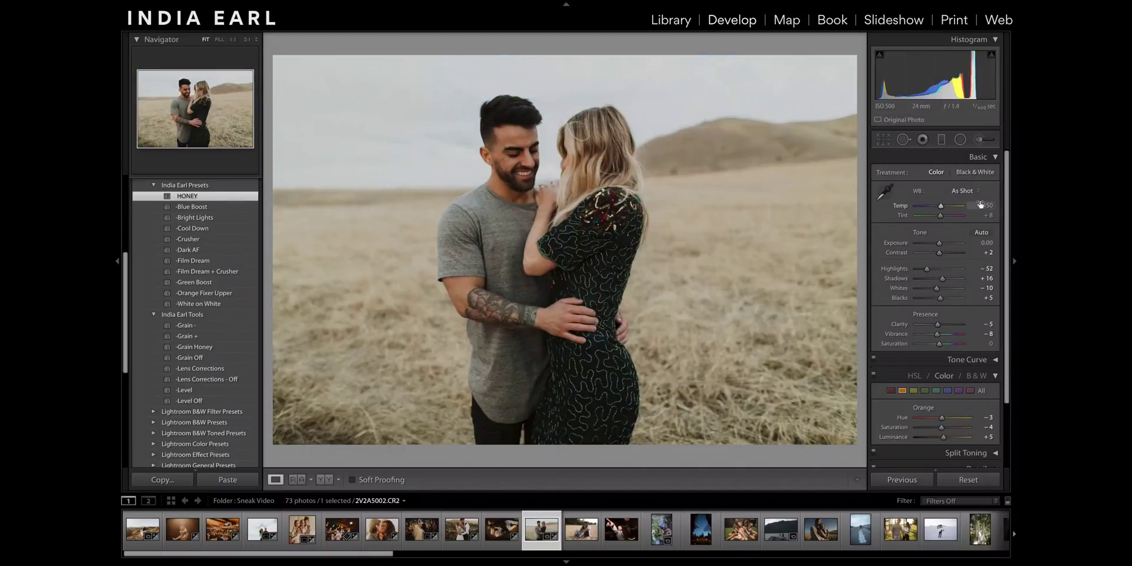
Crop the photo of the couple in the dry grass field to a tighter portrait frame and compare it with the unedited version.
key(r)
drag(293, 218, 396, 218)
key(Return)
key(backslash)
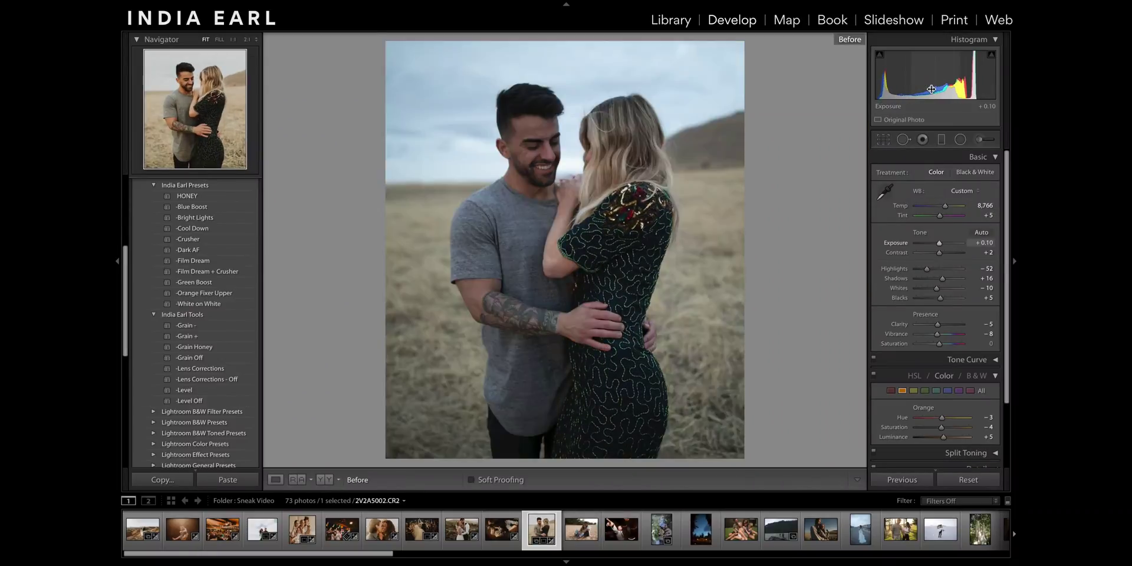
key(backslash)
Add a graduated filter with an effect preset rising from the lower edge of the field couple's photo.
click(942, 140)
click(965, 167)
click(949, 166)
drag(566, 460, 565, 366)
click(941, 143)
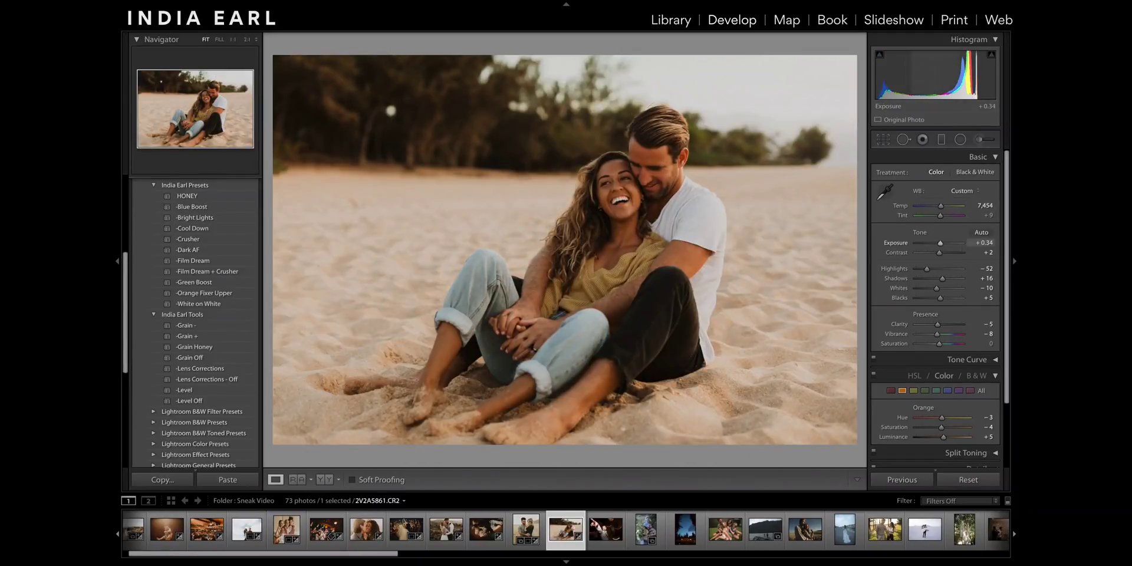
Apply Lens Corrections - Off to the beach couple's photo, and HONEY with Bright Lights to the photo of the pointing man.
click(944, 376)
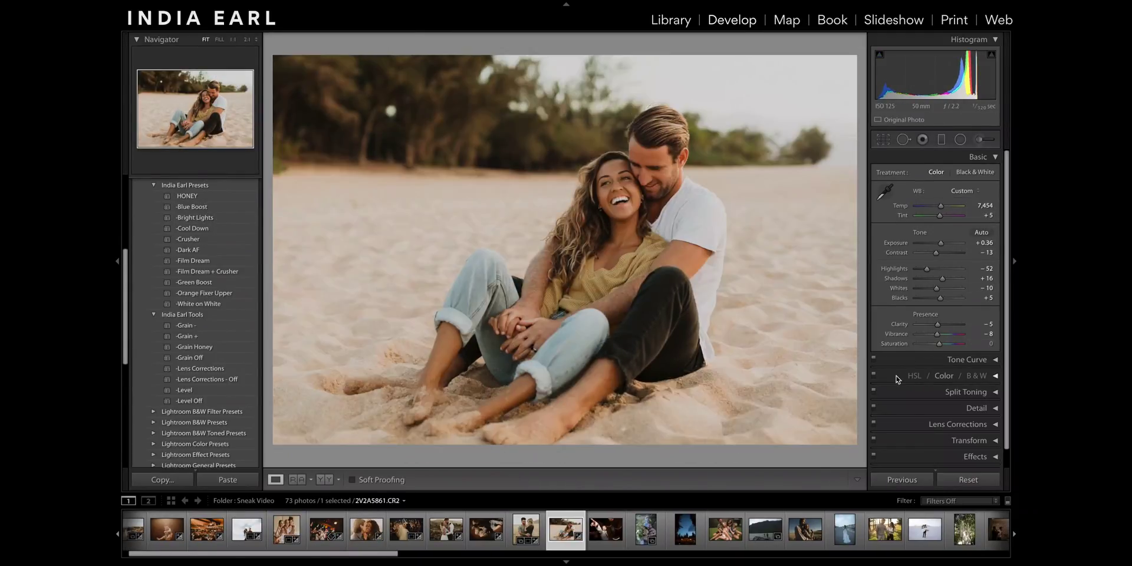
click(206, 379)
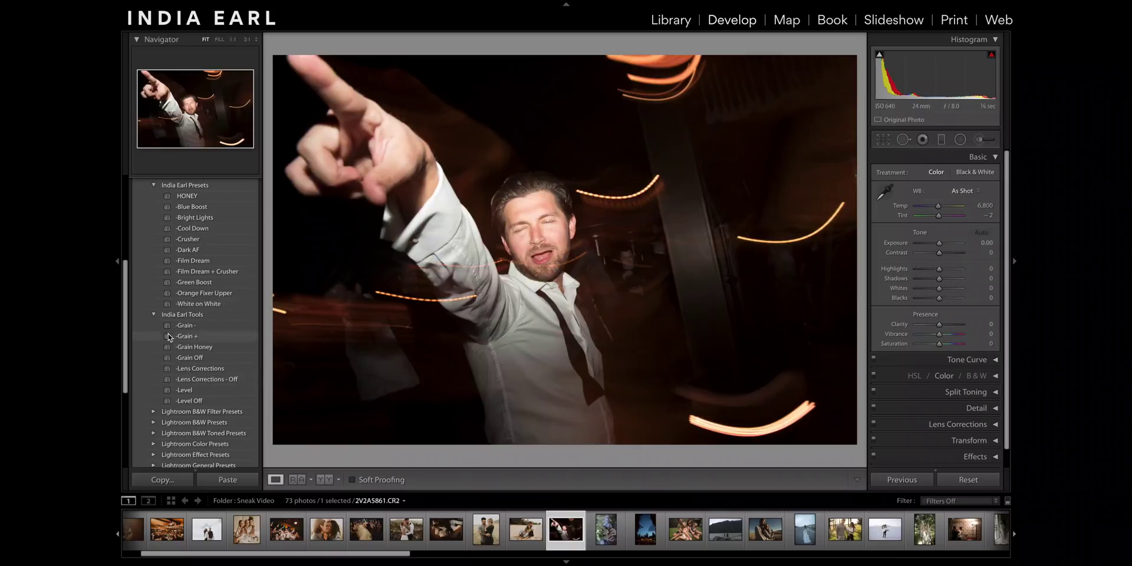
click(186, 196)
click(195, 217)
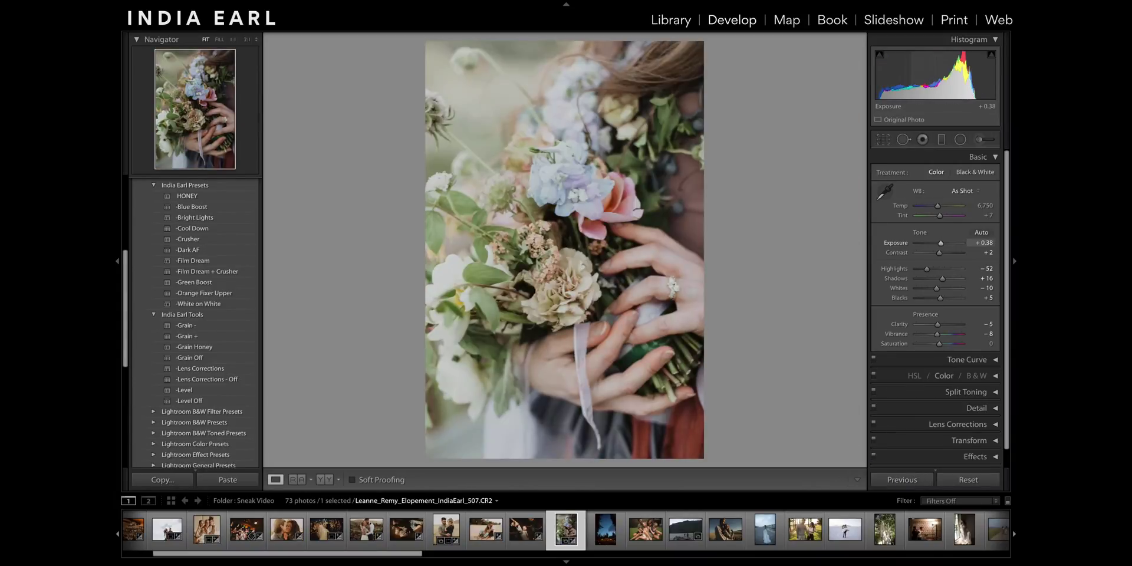
Set the bouquet photo's Temp to 8,244, Exposure to +0.48 and Contrast to +14, and apply the Grain + and Lens Corrections presets.
drag(984, 216, 980, 215)
drag(983, 253, 990, 243)
drag(983, 206, 992, 206)
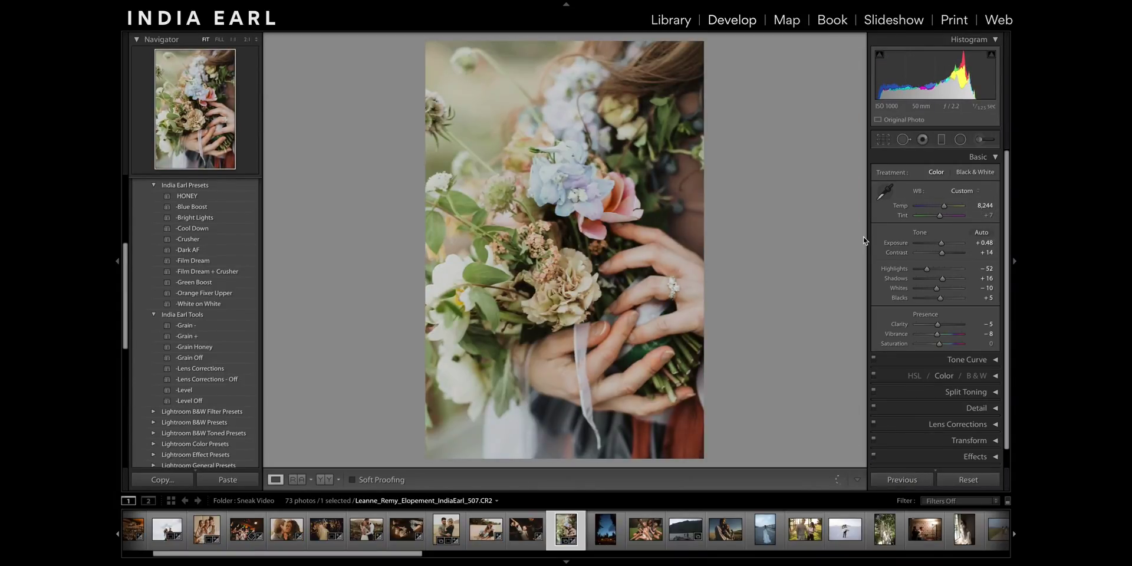
click(201, 338)
click(206, 370)
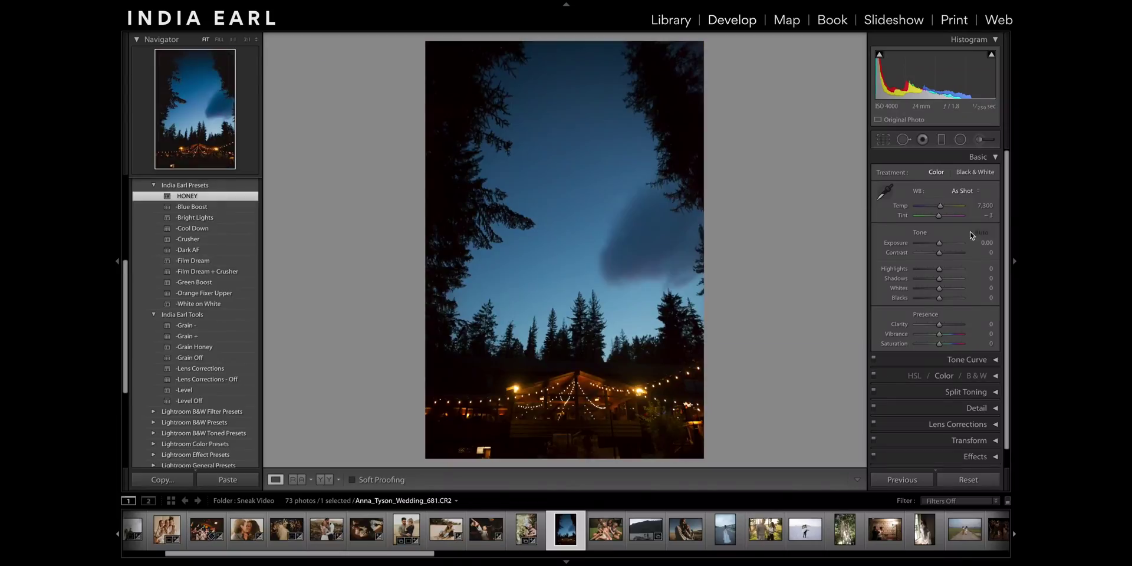
Apply the Blue Boost preset to the night sky photo and reduce the saturation of its blues.
click(192, 207)
click(899, 377)
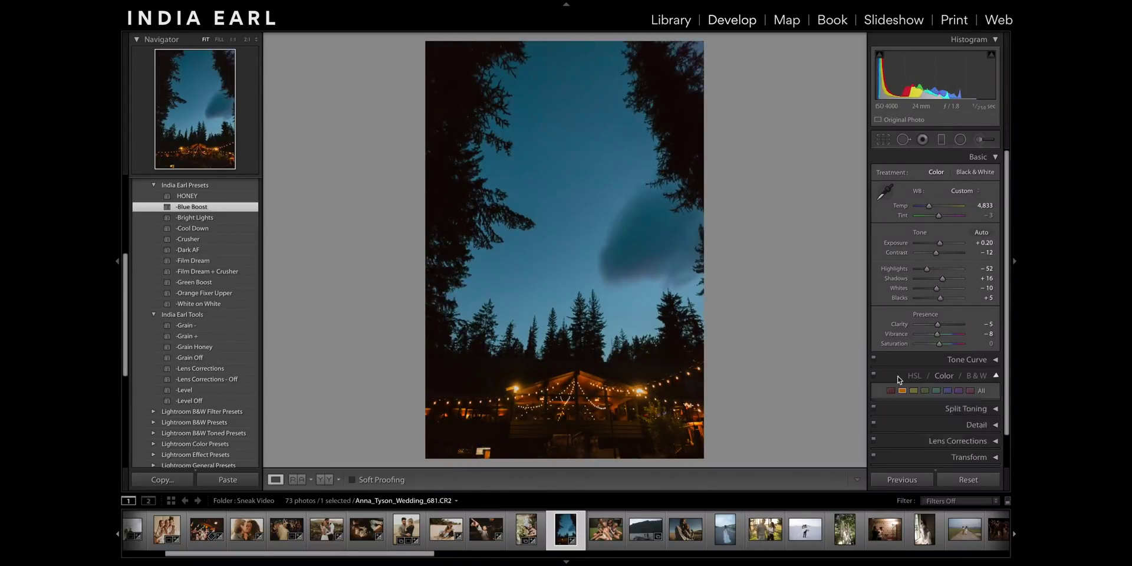
drag(948, 428, 939, 427)
Move on to the family photo on the grass, set its orange saturation to −15 and apply the Crusher preset.
key(Right)
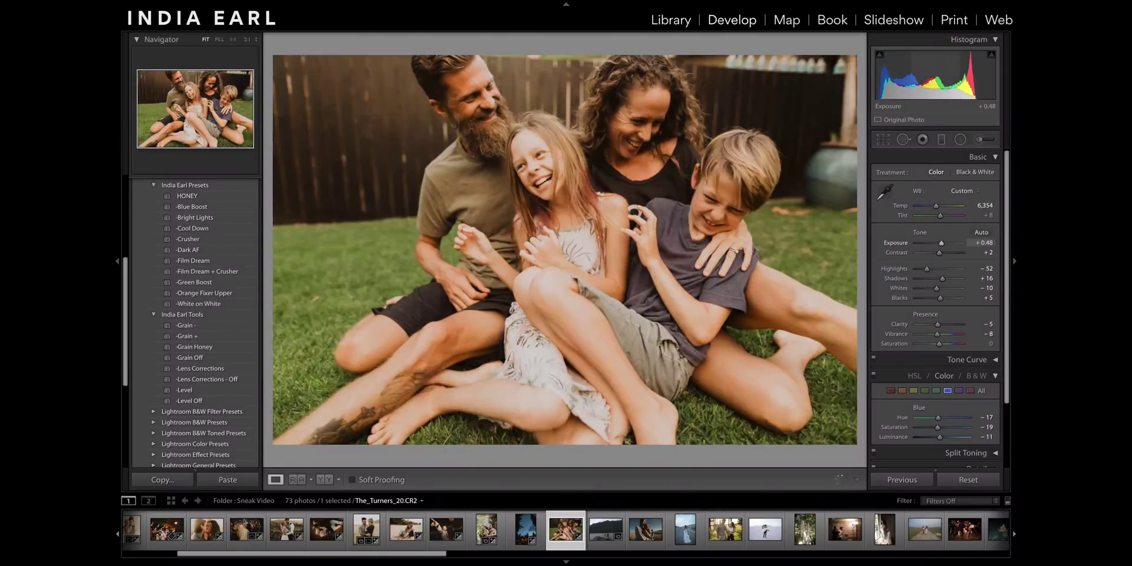
drag(984, 427, 981, 427)
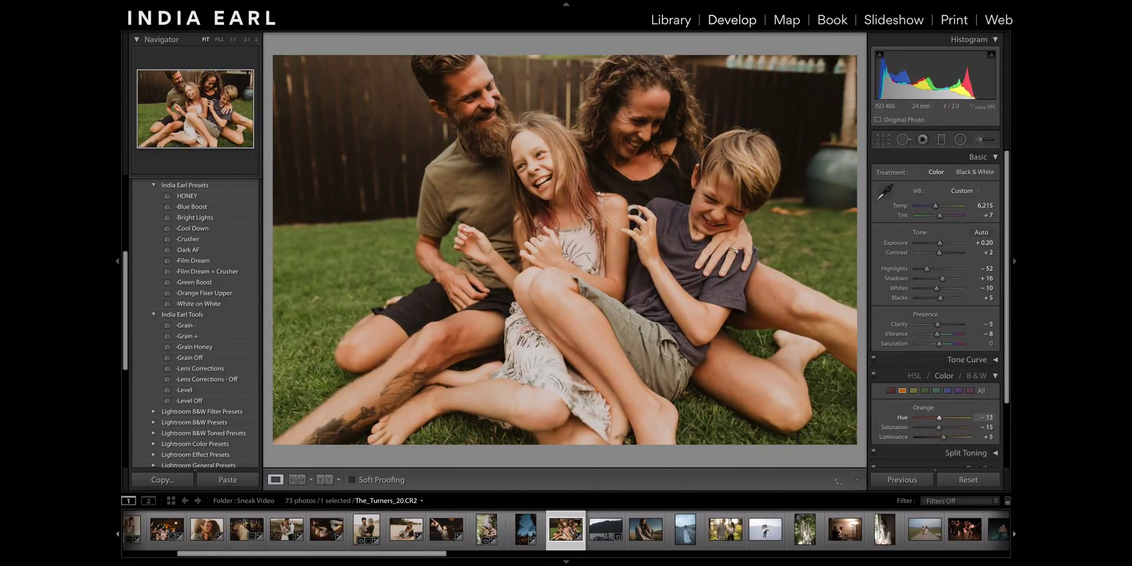
click(189, 239)
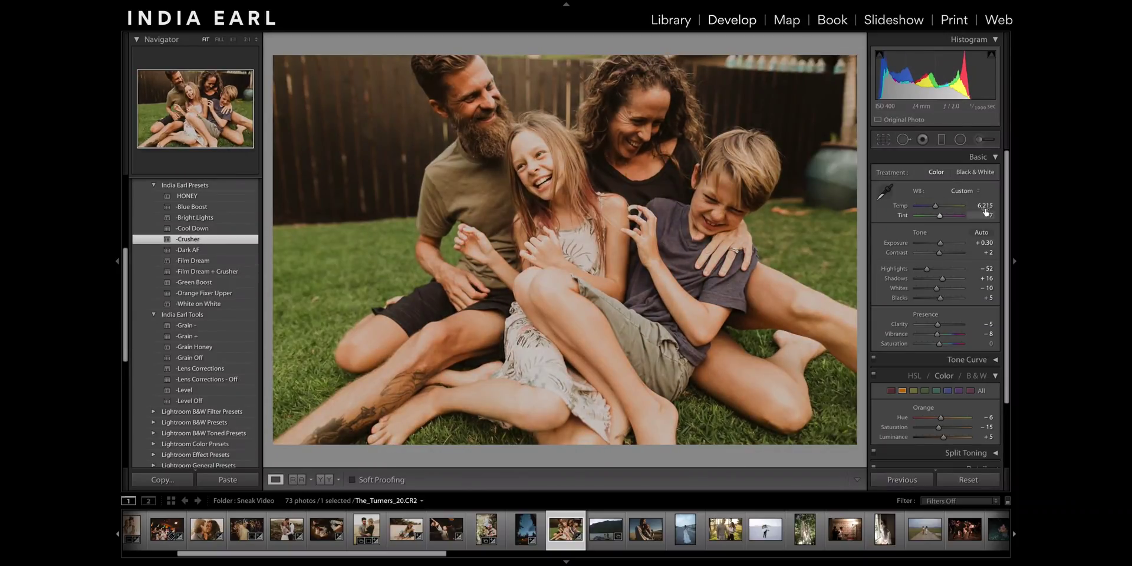
Retouch the family photo locally with the adjustment brush, using the Burn Baby Burn effect around the mother and daughter.
click(982, 139)
click(960, 158)
click(961, 158)
click(945, 142)
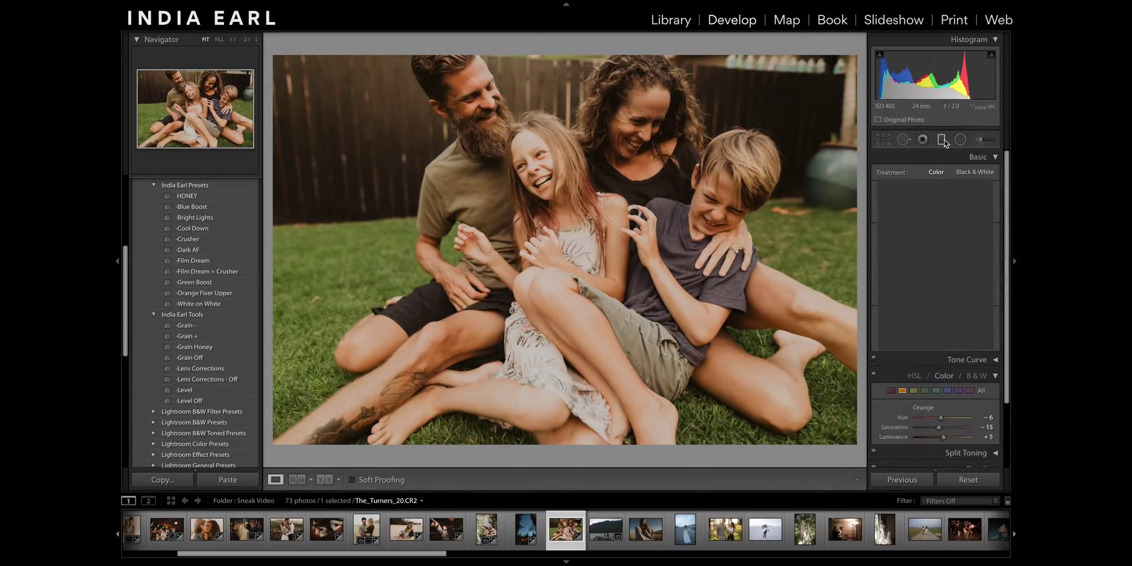
click(982, 139)
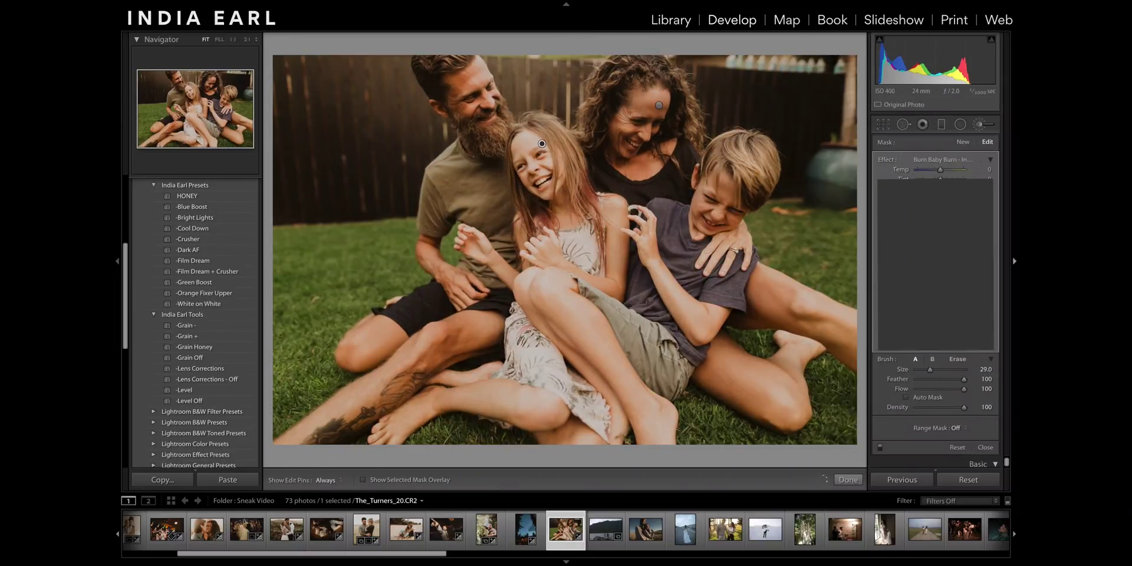
click(980, 124)
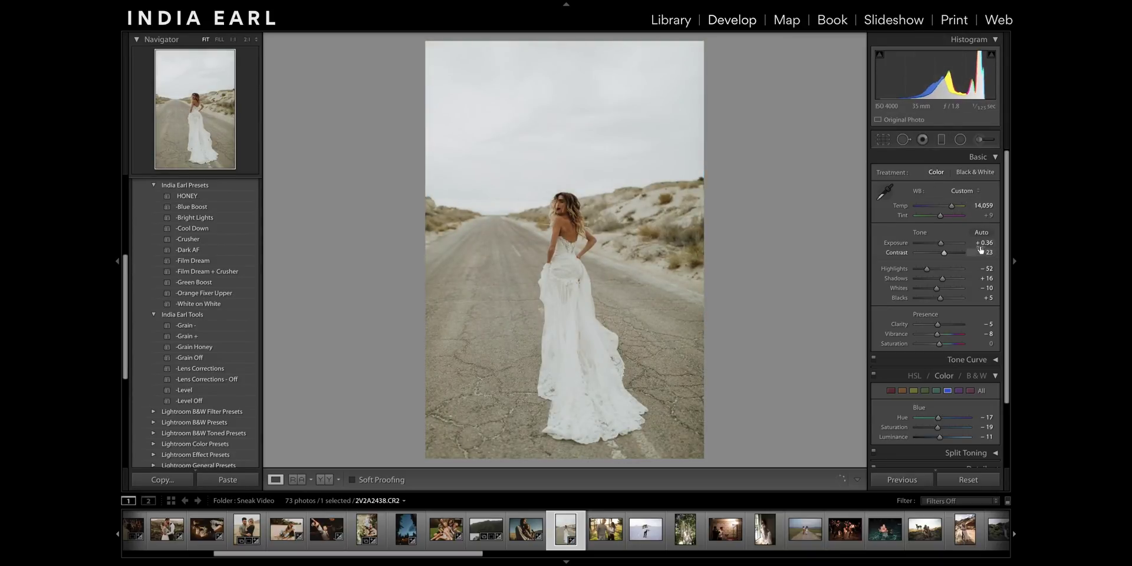
Darken the road in the lower part of the bride's desert road photo with a Burn Baby Burn graduated filter.
scroll(930, 354, down, 10)
key(m)
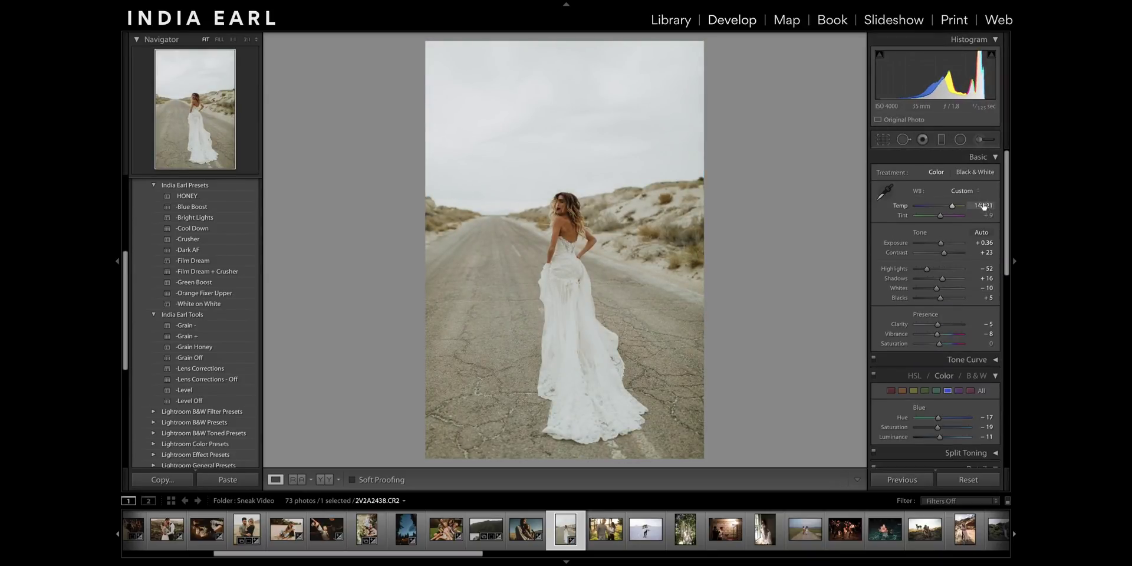
drag(579, 216, 562, 396)
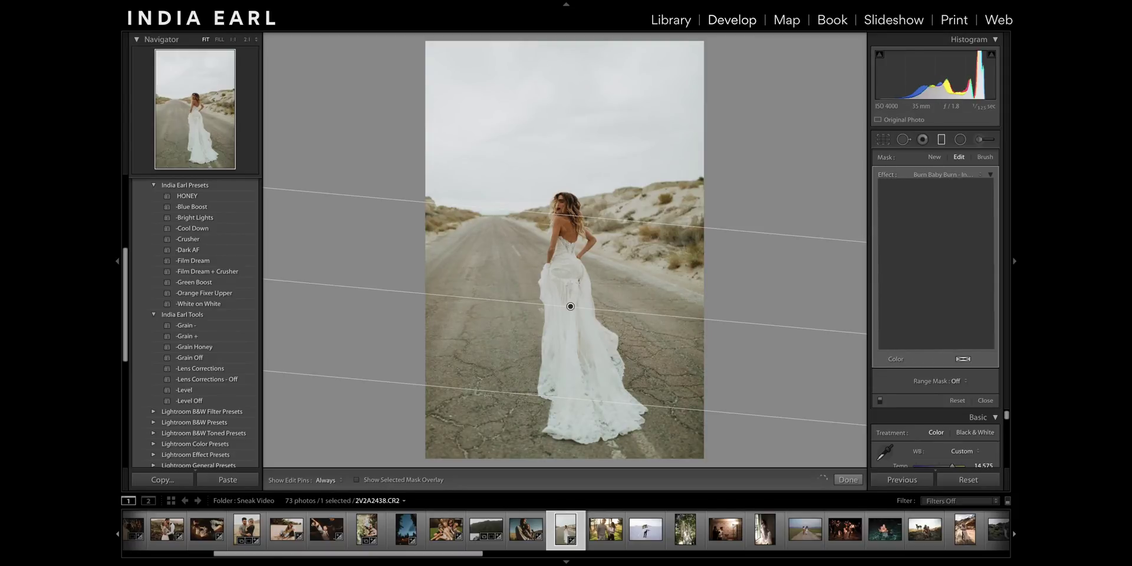
click(942, 140)
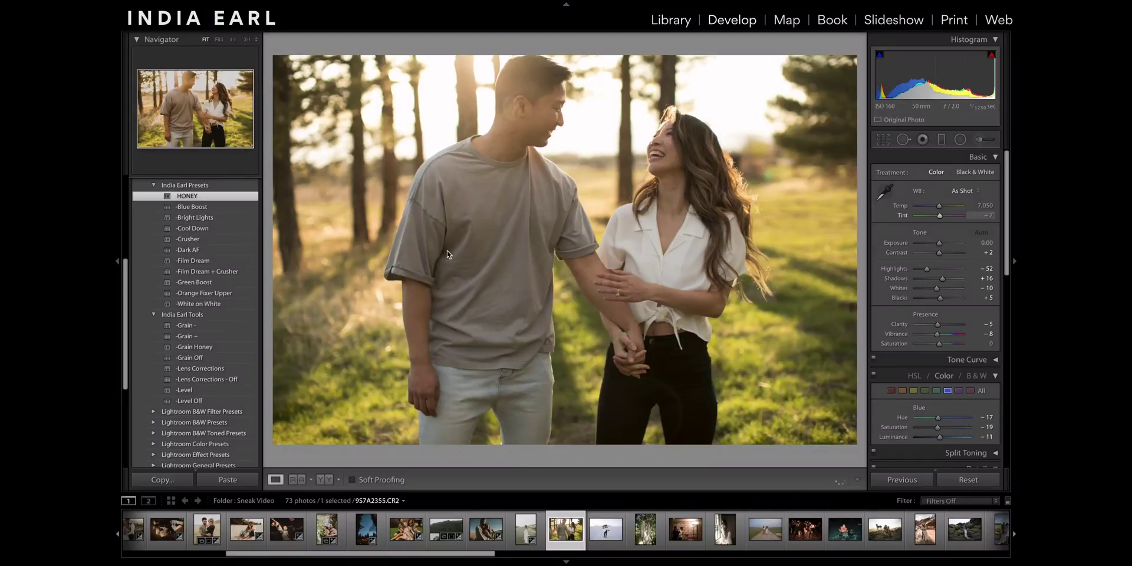
Apply HONEY to the pine forest couple photo with Exposure −0.10 and Contrast −5, and apply HONEY to the salt flats photo.
click(187, 196)
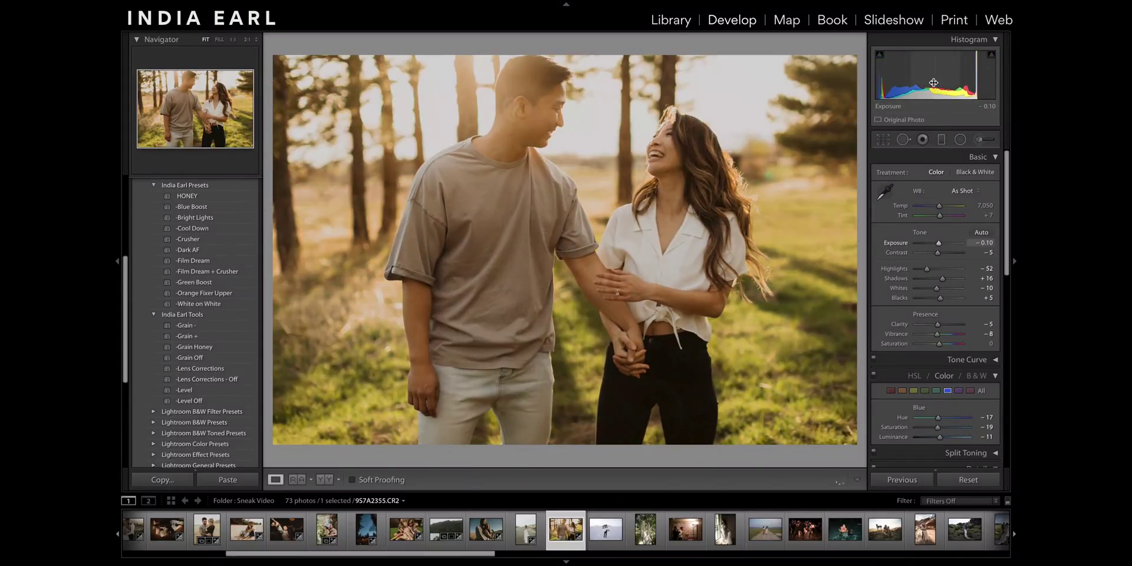
key(Right)
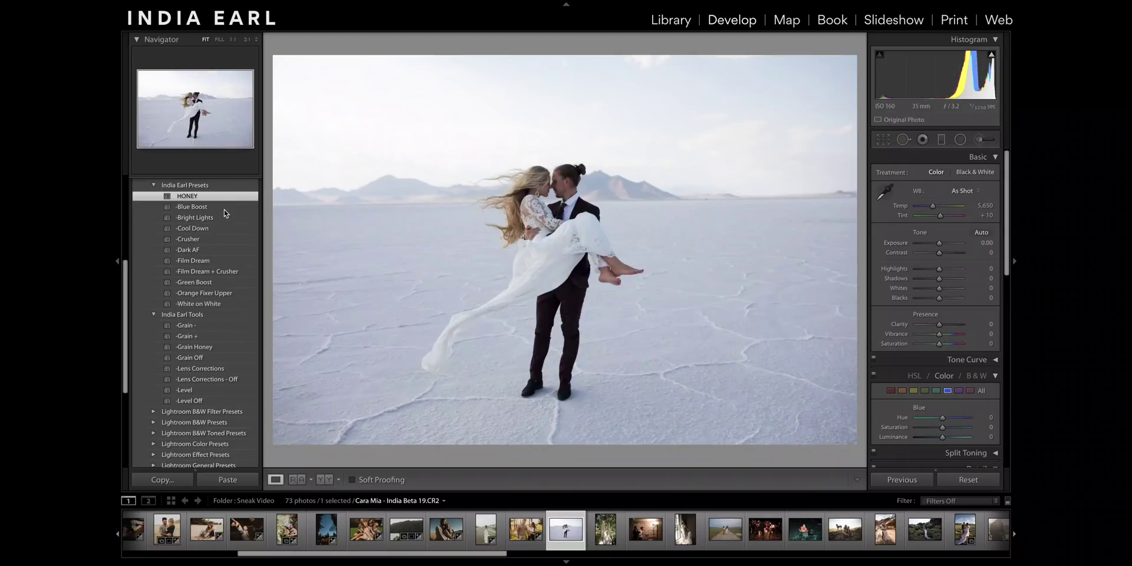
click(187, 196)
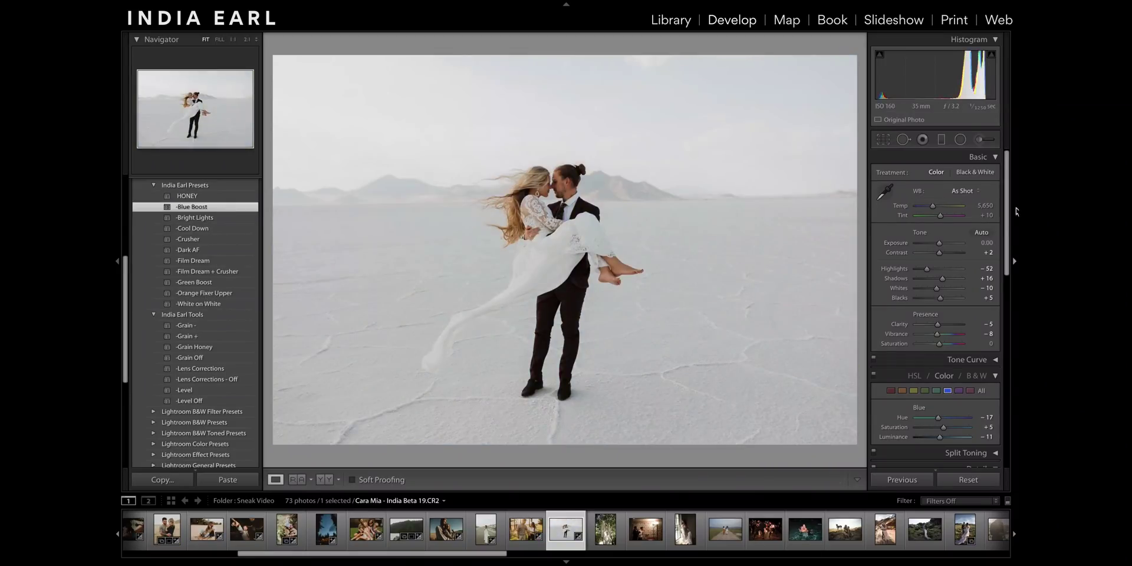
Level the salt flats photo with the Level preset and set its Temp to 6,164, Tint to −5 and Exposure to +0.10.
click(185, 389)
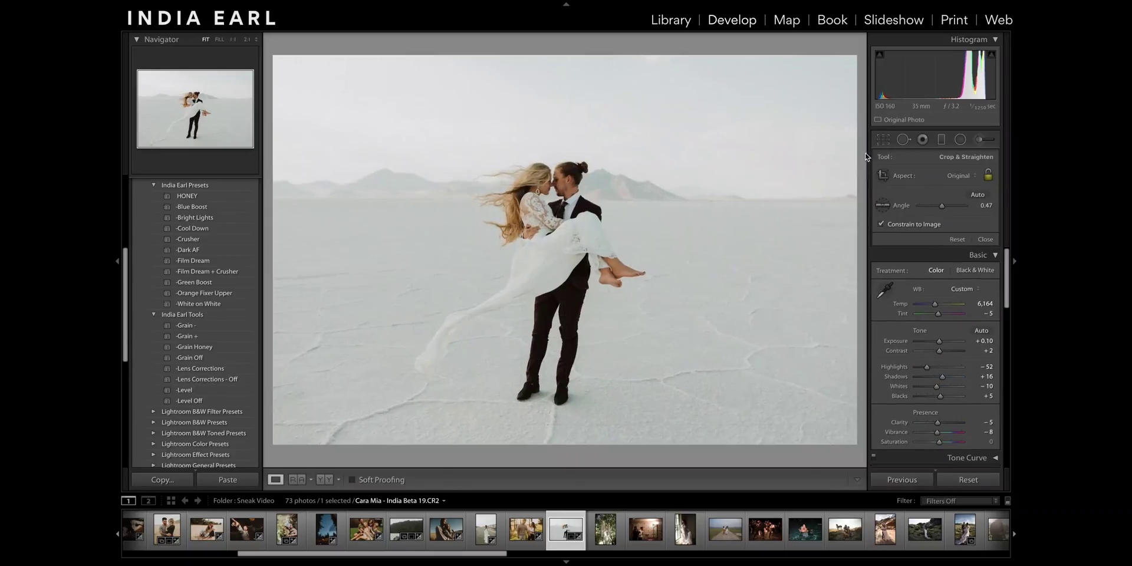
drag(914, 83, 924, 83)
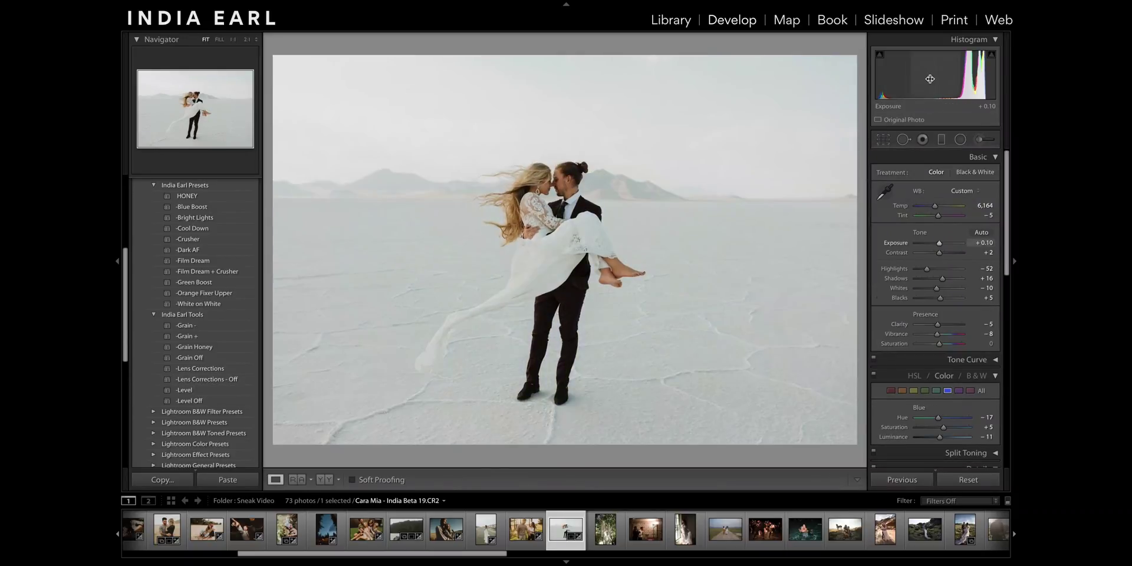
click(943, 141)
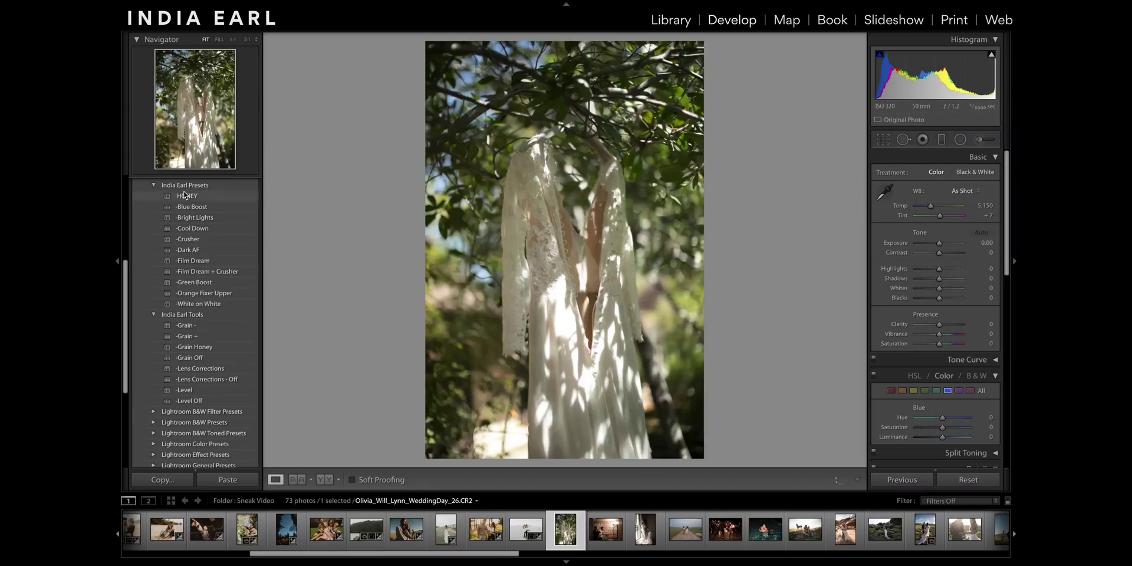
Apply the HONEY and Grain + presets to the hanging wedding dress photo and adjust its Temp.
click(187, 195)
click(188, 336)
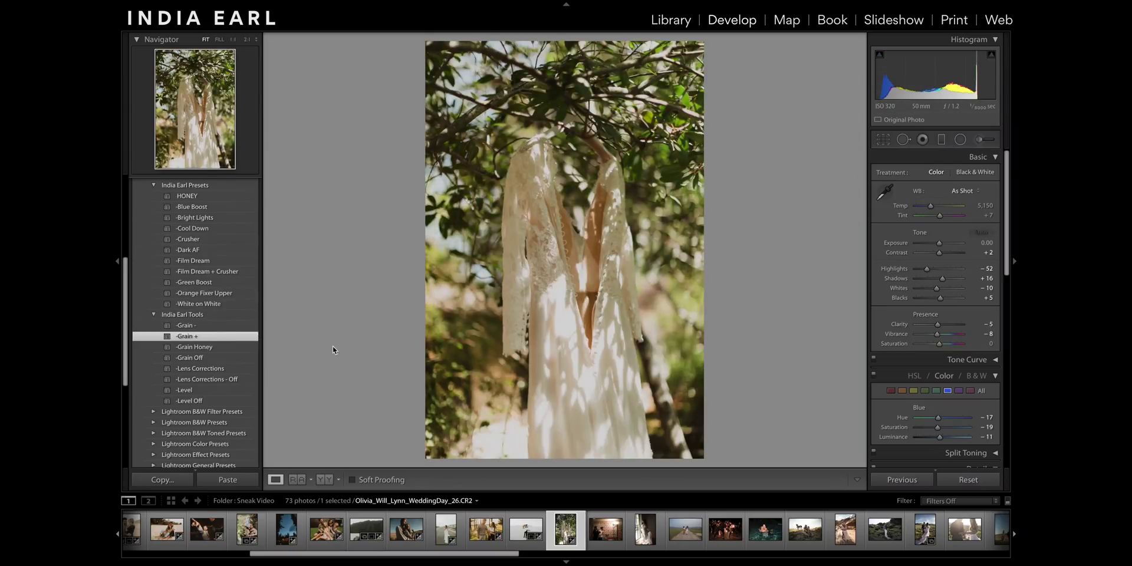
drag(985, 205, 980, 205)
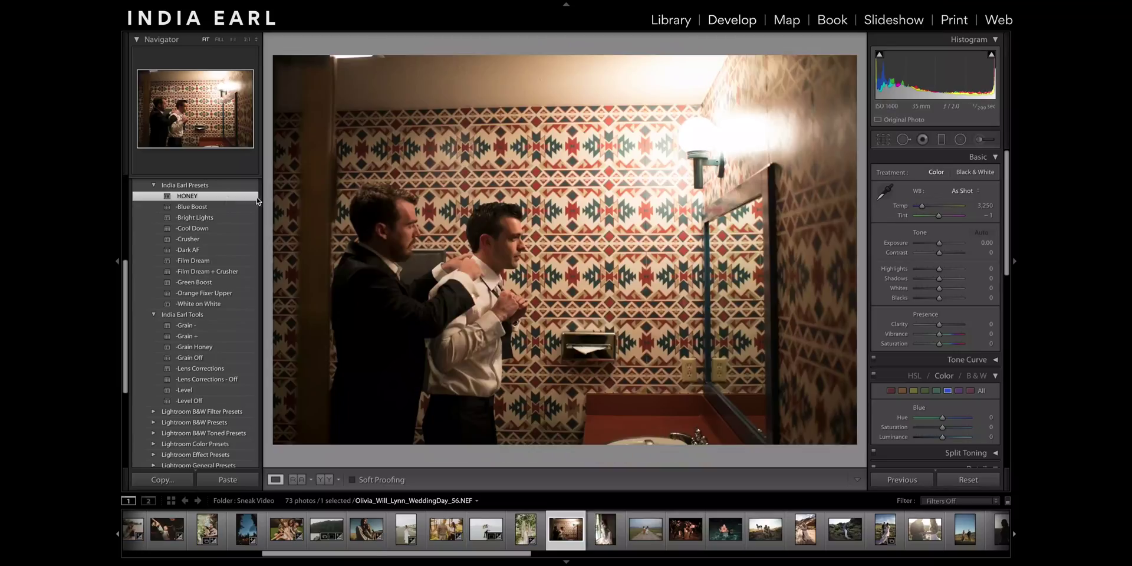
Give the groom's restroom photo Temp 2,776, Exposure +0.10, Contrast −16 and the Crusher preset, and apply HONEY to the bride by the window.
drag(961, 91, 948, 91)
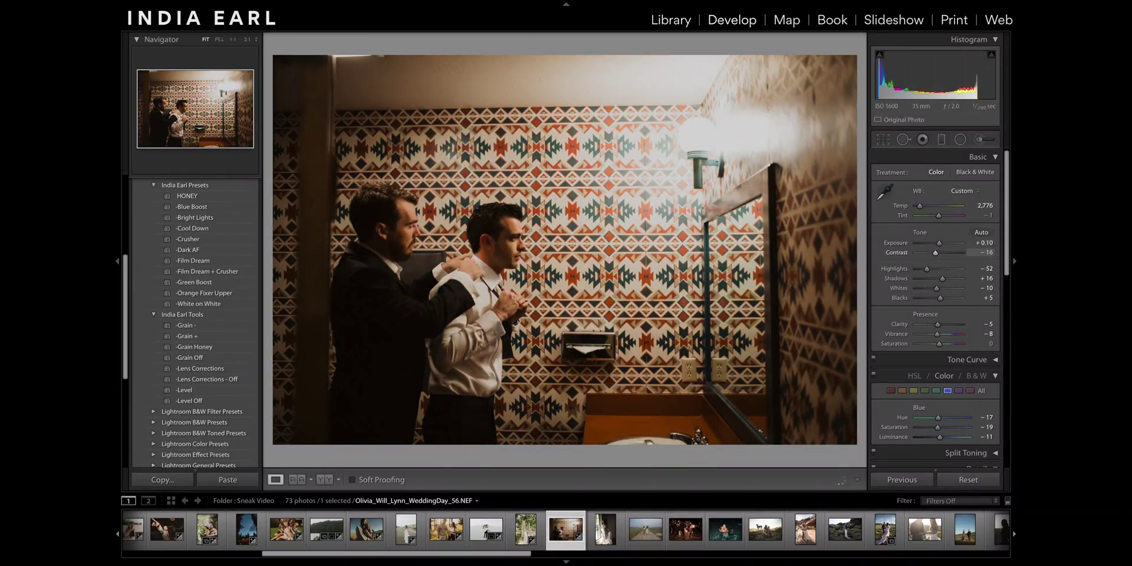
click(189, 239)
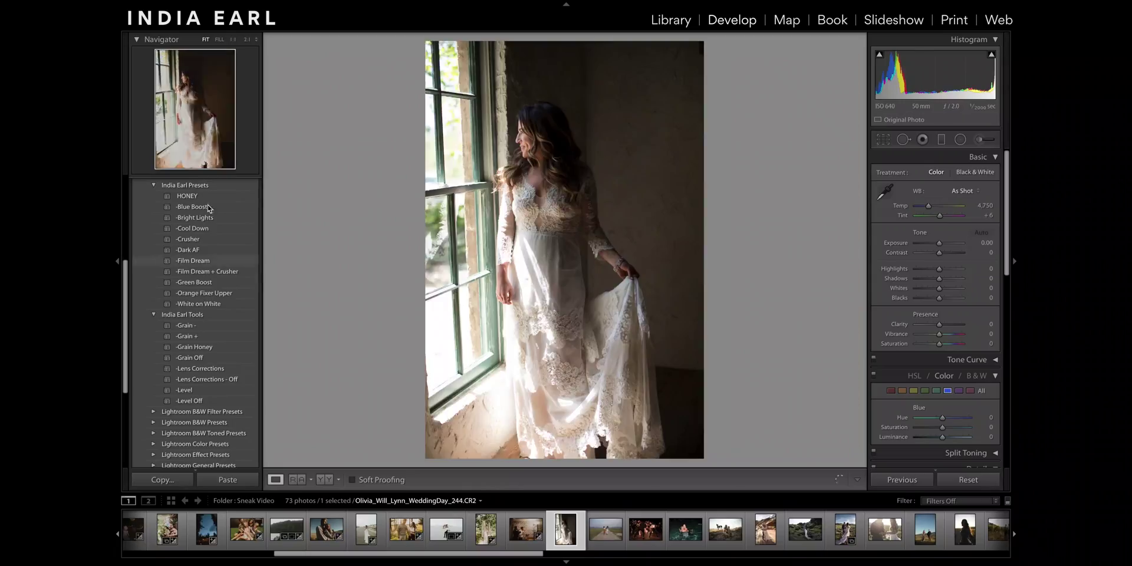
click(187, 196)
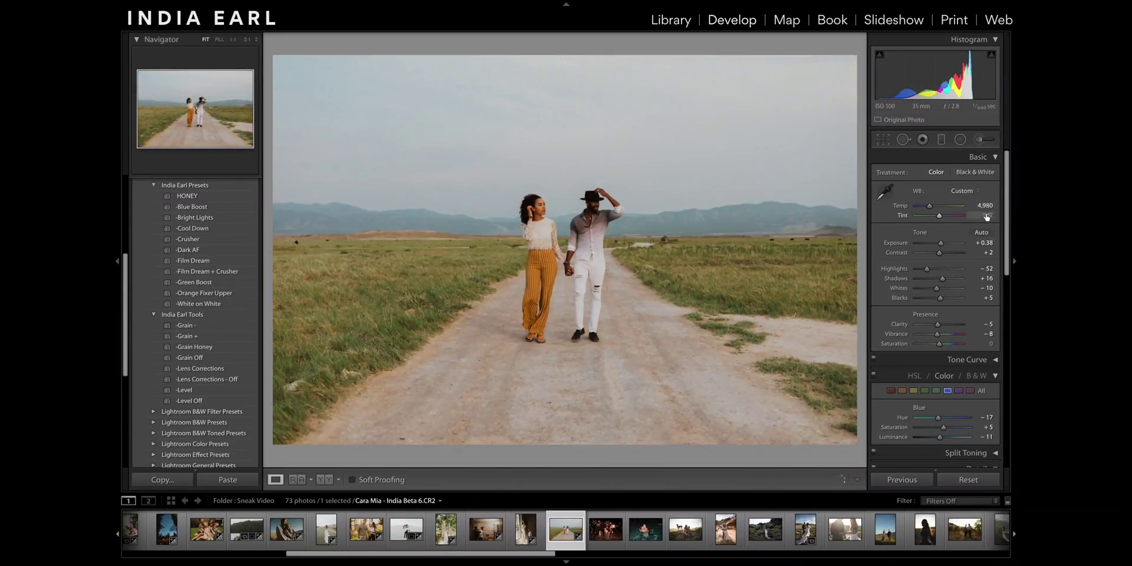
Brush the Skin Fixer Upper effect onto the woman's skin in the photo of the couple on the dirt road.
key(z)
key(k)
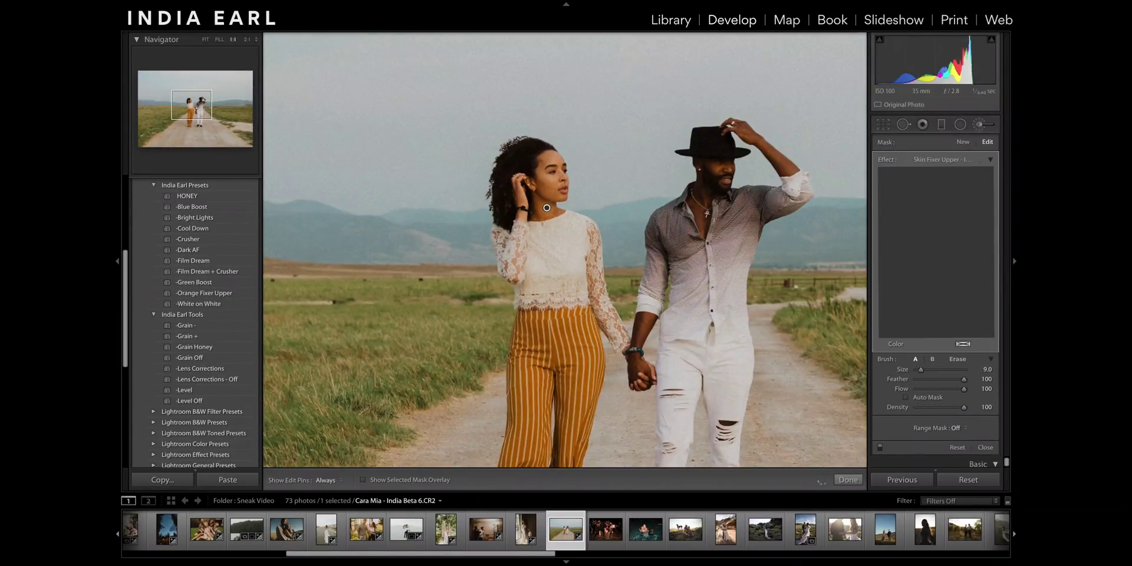
click(547, 207)
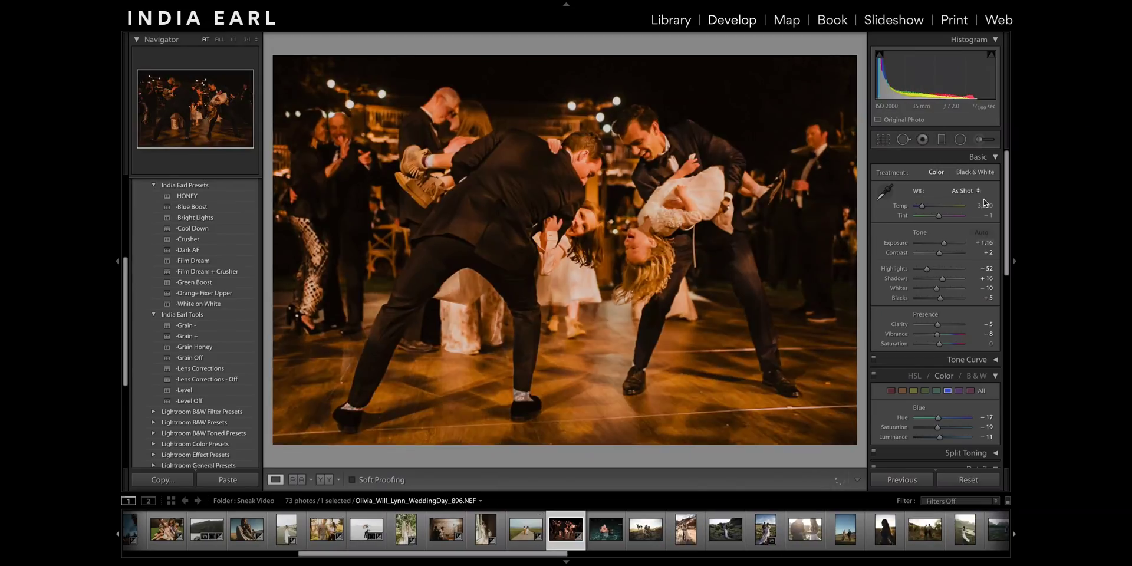
Apply White on White to the dance floor photo, set Temp 2,707, Tint −15, Exposure +1.48 and Contrast −5, and compare before and after.
click(197, 304)
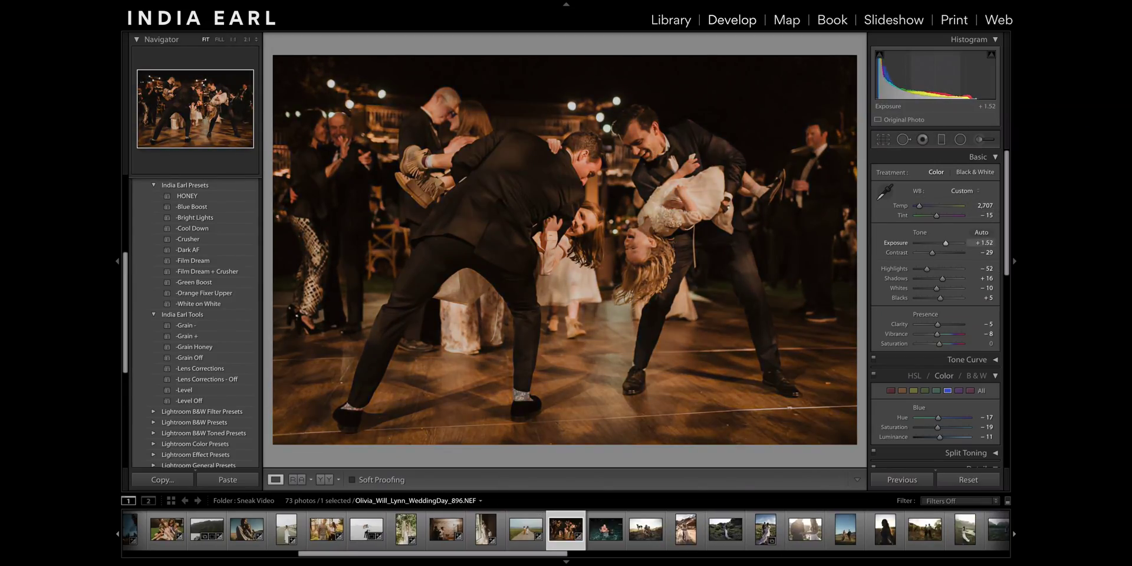
drag(933, 71, 943, 71)
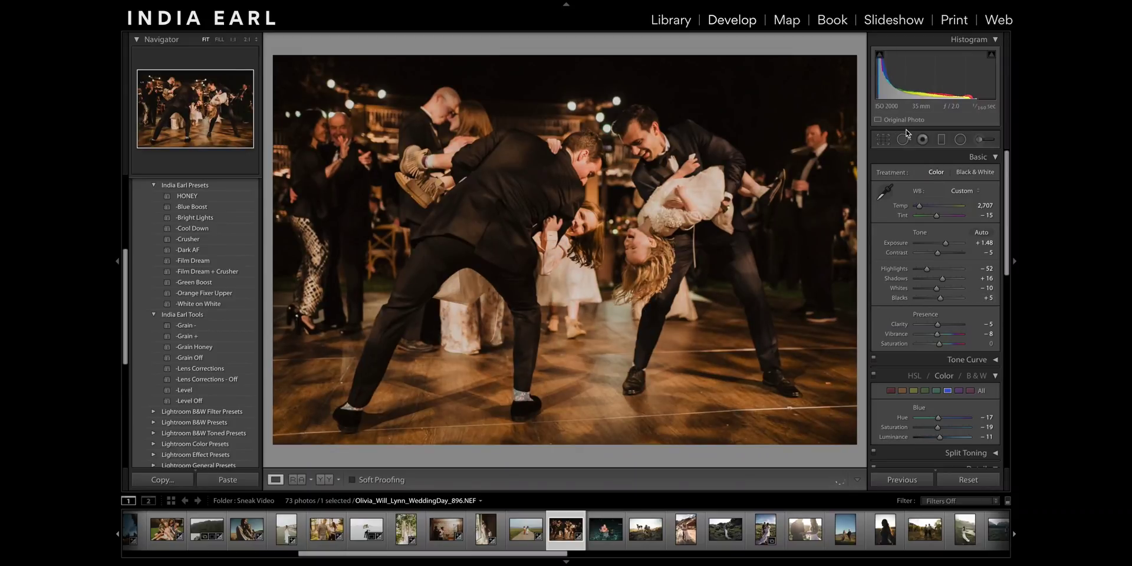
key(backslash)
key(backslash)
key(backslash)
key(backslash)
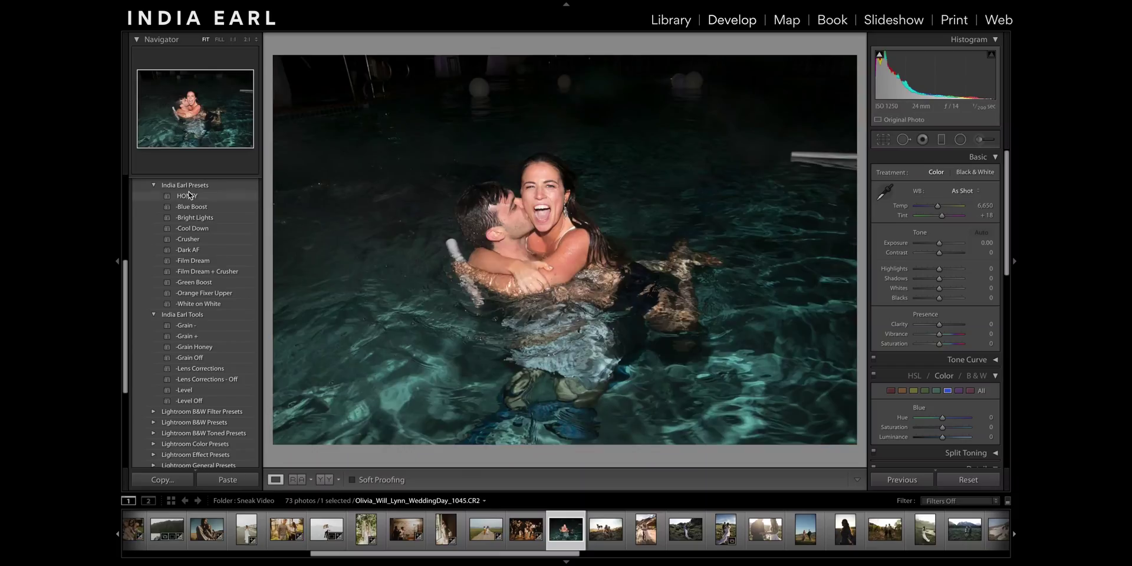
Apply the HONEY and Bright Lights presets to the photo of the couple in the pool and raise its exposure.
click(187, 196)
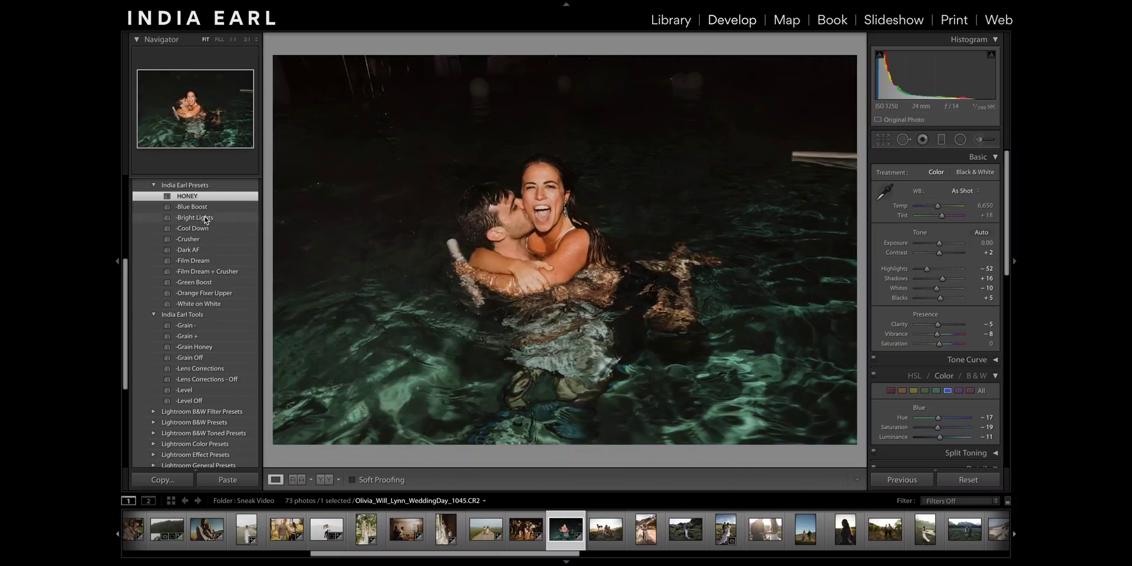
click(195, 218)
drag(940, 73, 946, 73)
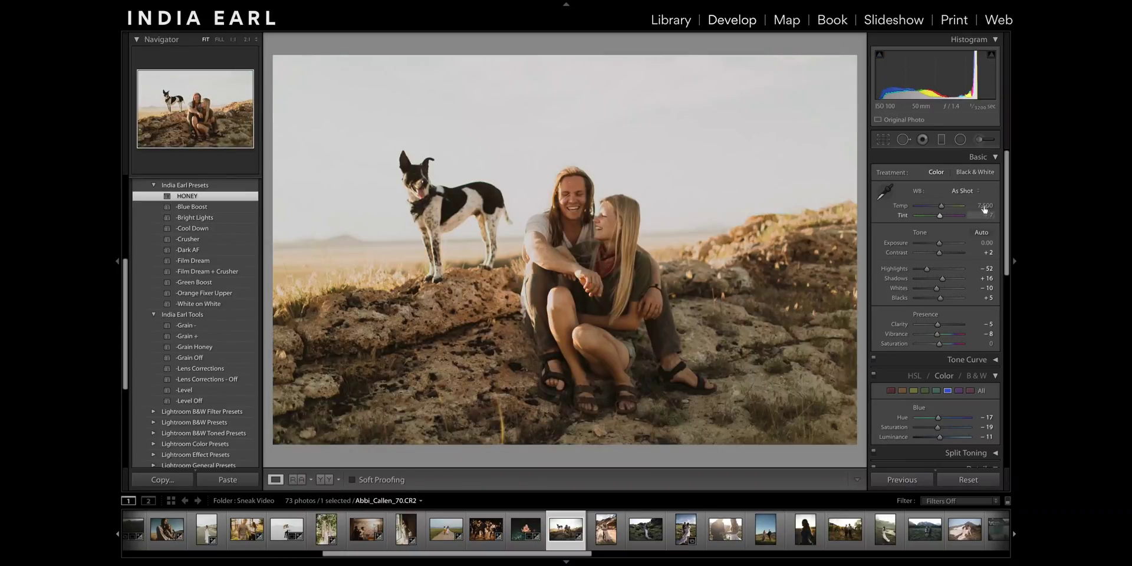
Add an angled Burn Baby Burn graduated filter over the rocks in the foreground of the couple and dog photo.
click(941, 138)
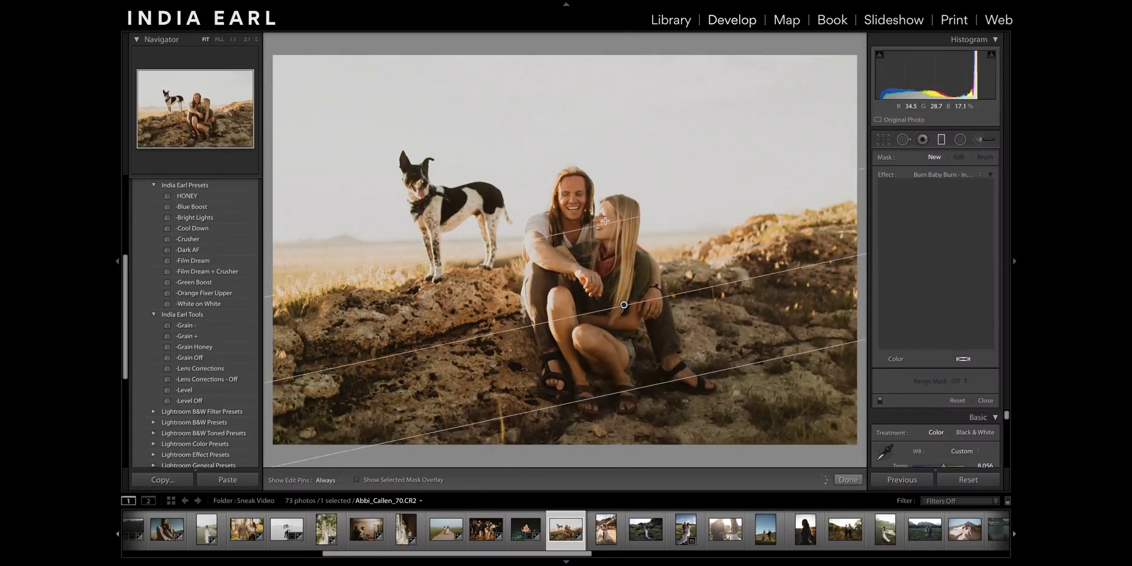
click(942, 139)
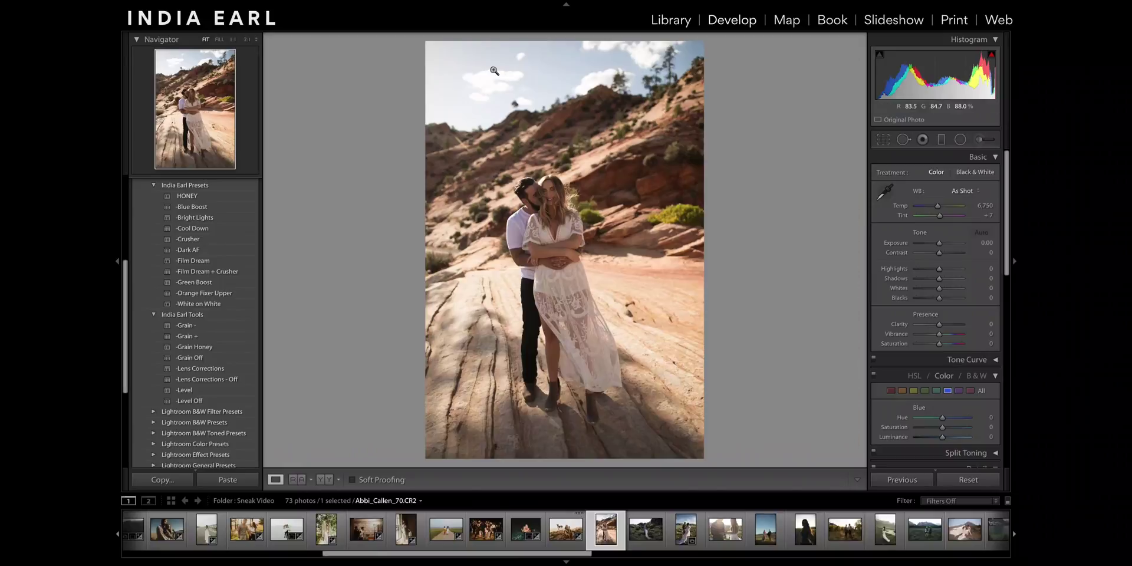
key(Left)
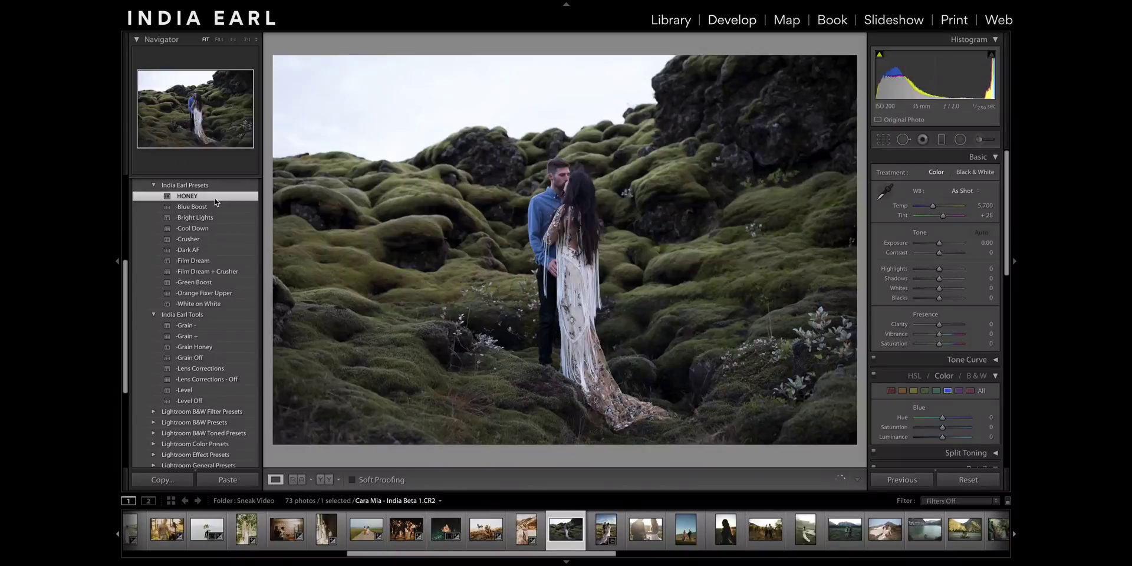
Apply HONEY and Green Boost to the mossy rocks couple photo, with Temp 7,094, Tint +15 and Contrast +9.
click(188, 196)
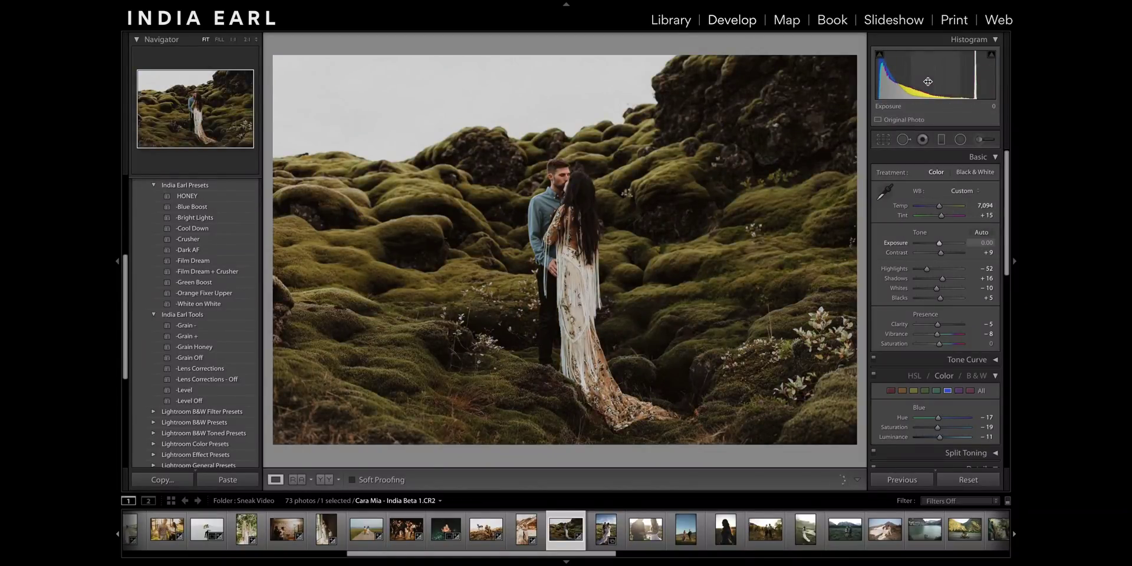
drag(928, 82, 928, 81)
click(194, 283)
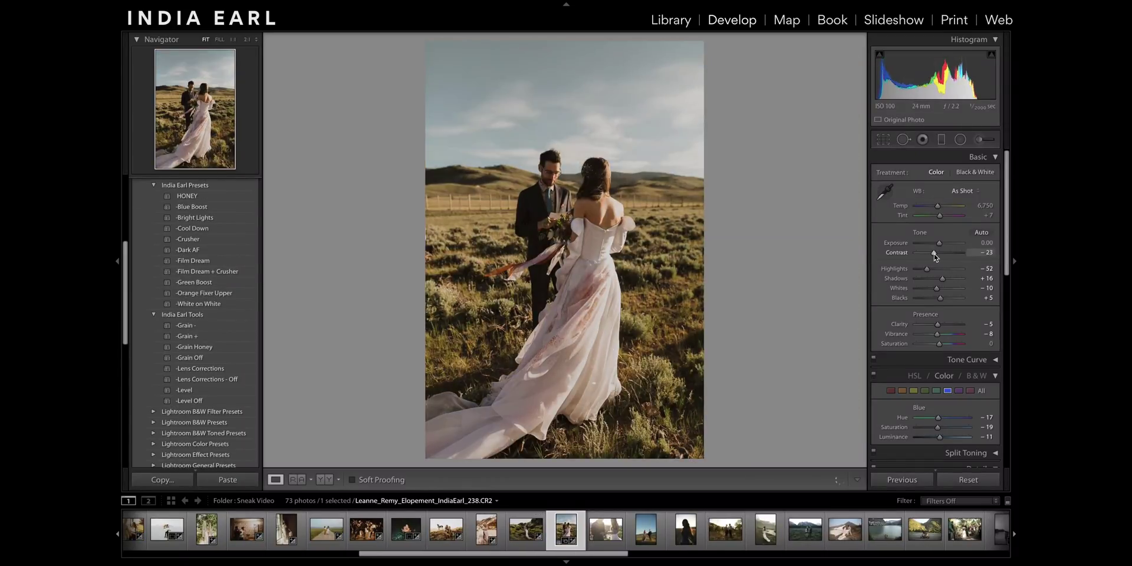
Set the prairie bride and groom photo to Temp 7,193, Exposure +0.64, Contrast −15 and Blacks +21, and apply Blue Boost and White on White.
drag(931, 75, 949, 73)
drag(876, 77, 880, 77)
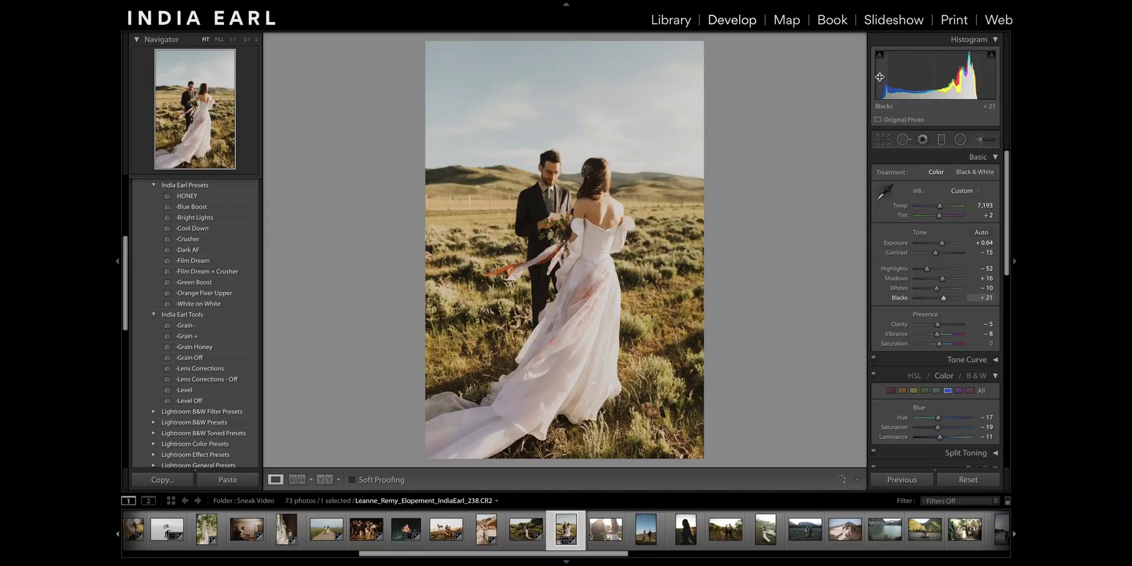
click(210, 207)
click(187, 303)
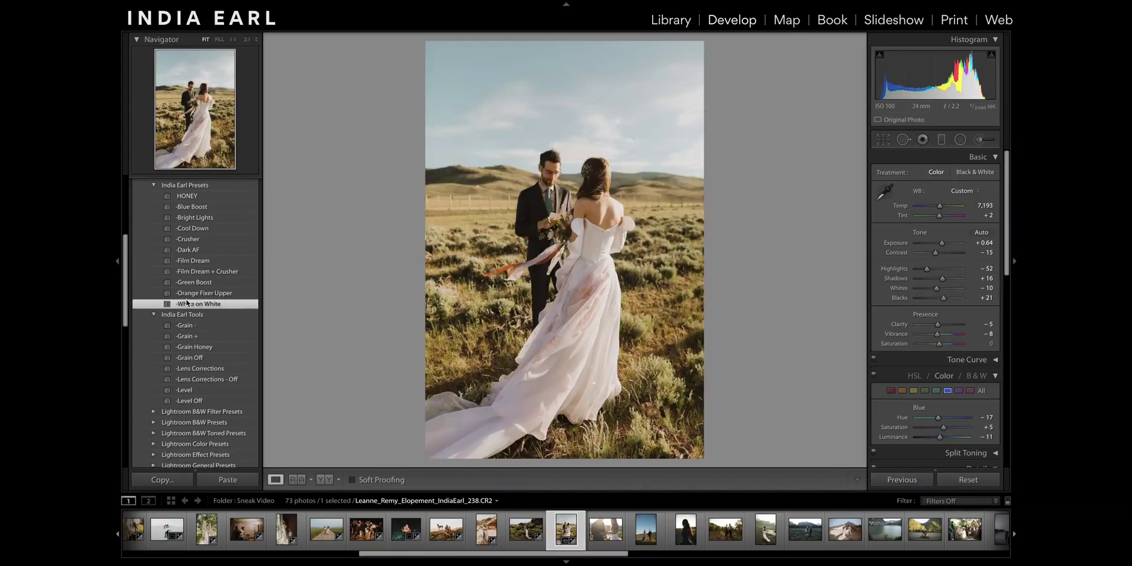
key(r)
key(r)
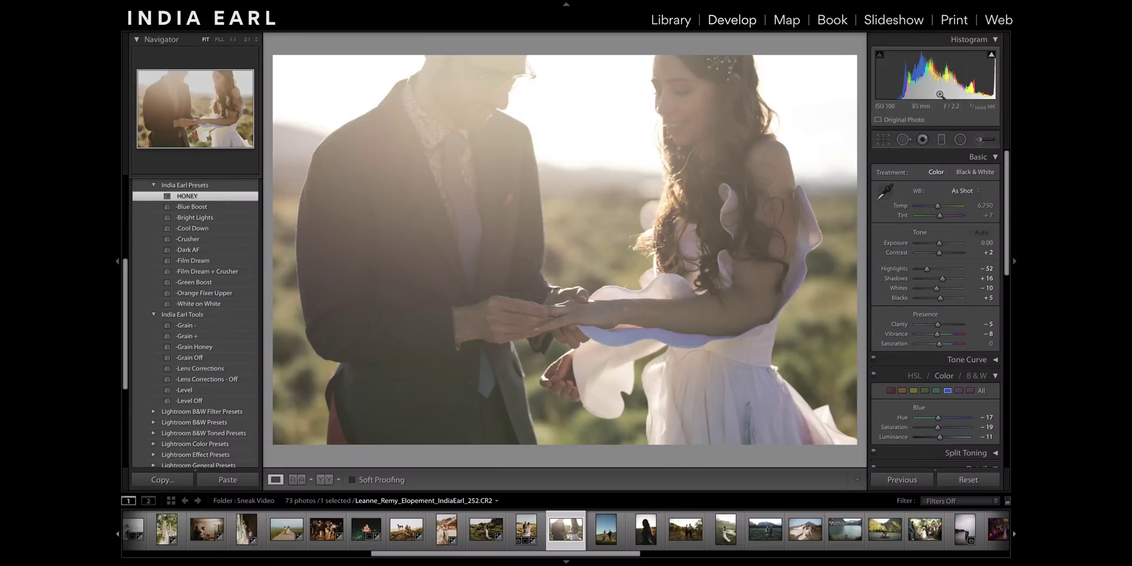
Apply the HONEY preset to the backlit ring exchange photo and to the photo of the couple under the blue sky.
click(187, 196)
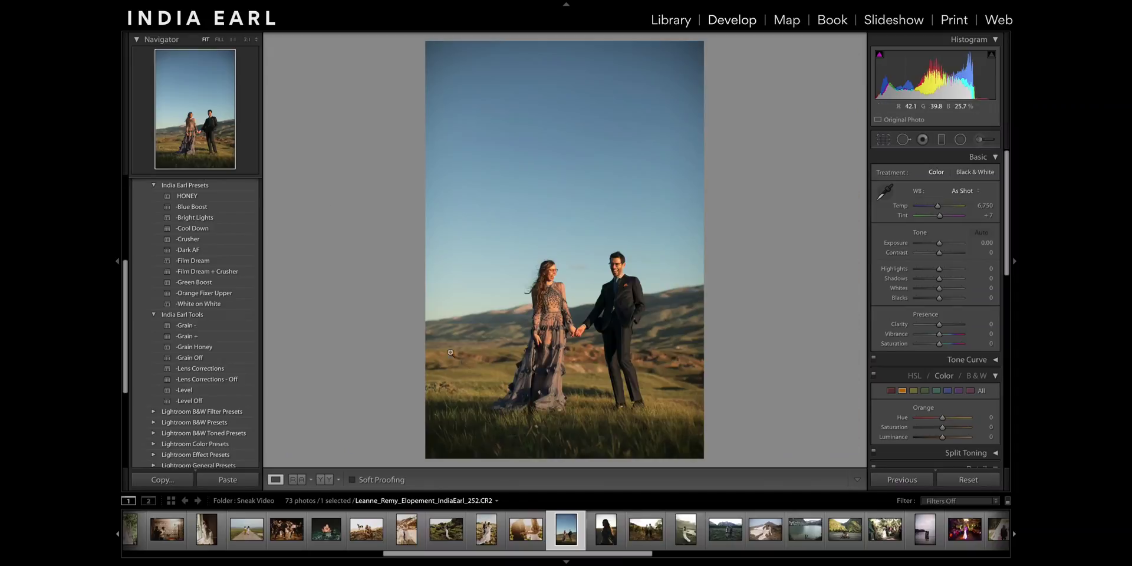
click(188, 195)
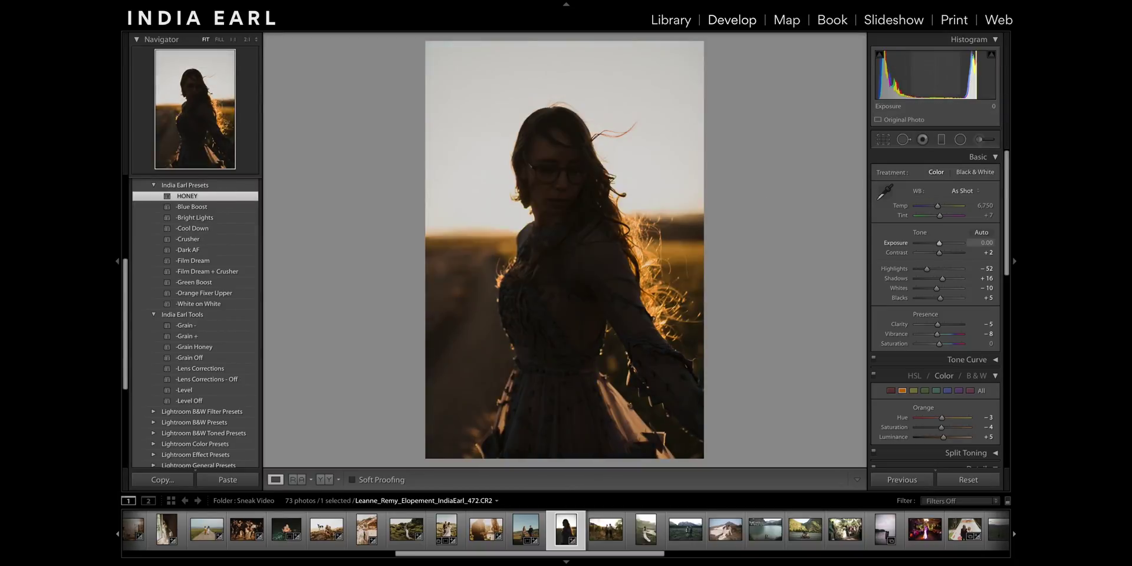
Brighten the backlit portrait of the woman in glasses with Exposure +1.68, Contrast +18 and Blacks −15.
drag(939, 253, 943, 253)
drag(940, 299, 936, 299)
drag(945, 244, 947, 244)
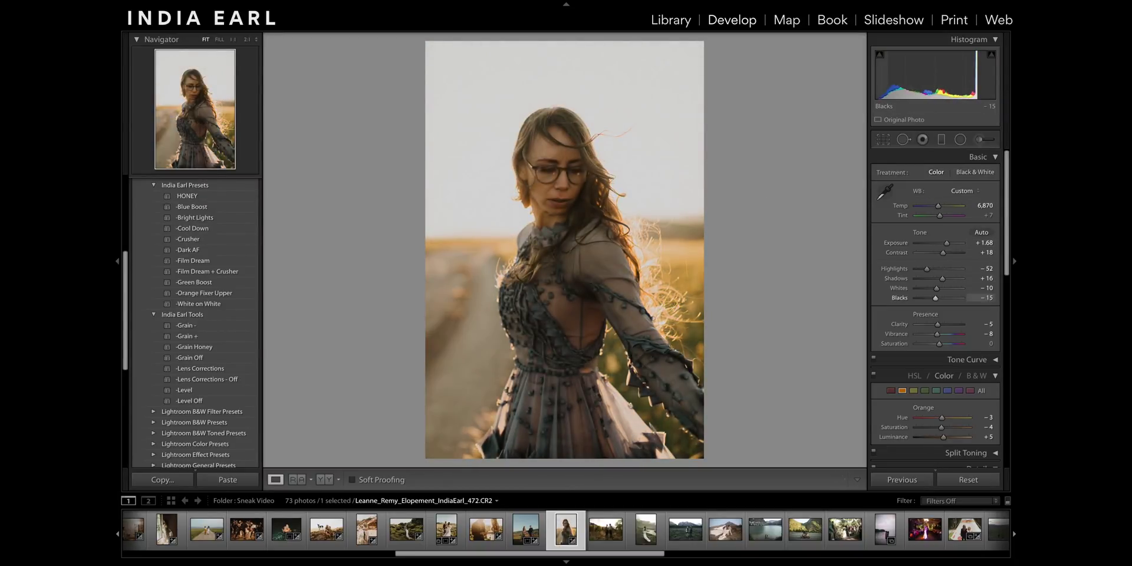
Brush the Skin Fixer Upper effect onto the face of the woman in glasses with brush size 9.0.
click(613, 176)
key(k)
click(947, 159)
click(943, 156)
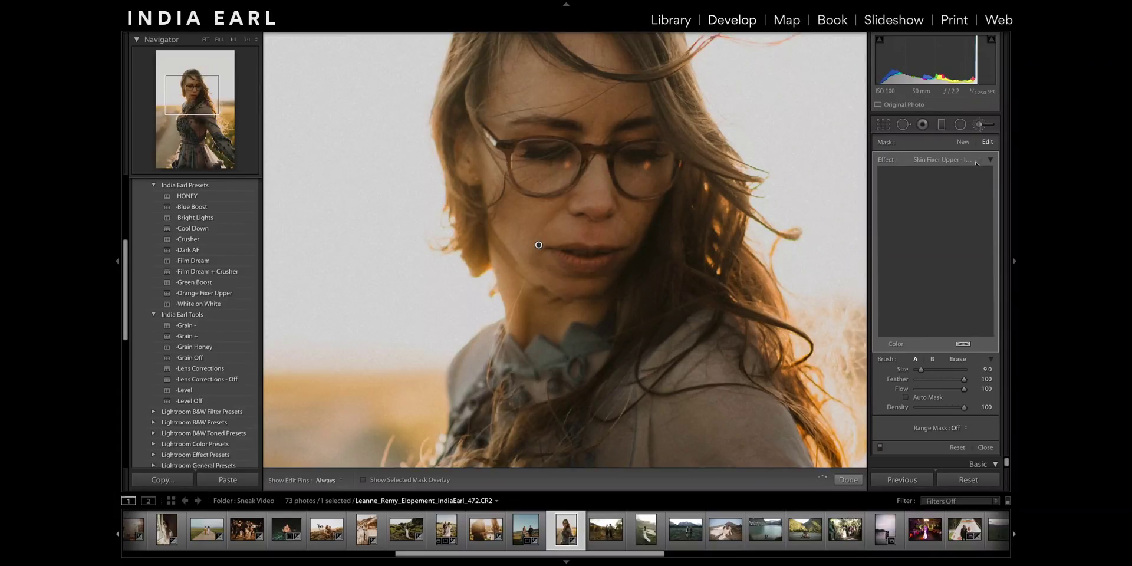
key(k)
click(791, 157)
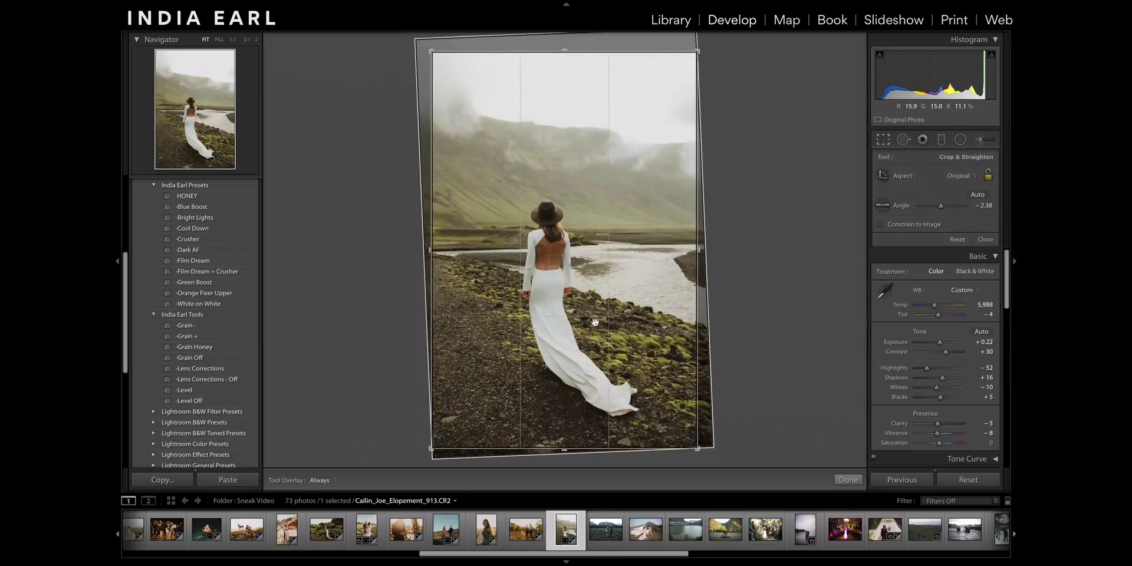
Straighten the photo of the woman in the hat by the river to −2.38 and select the graduated filter.
click(941, 139)
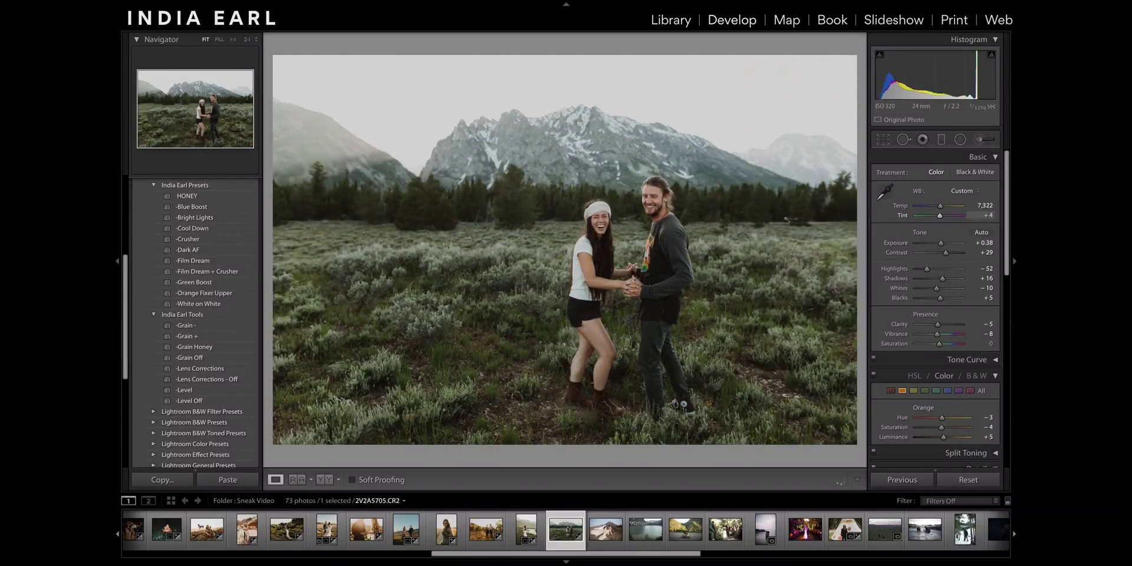
Apply the Blue Boost preset to the mountain meadow couple photo and set Temp 8,073, Tint −2 and Exposure +0.58.
click(202, 207)
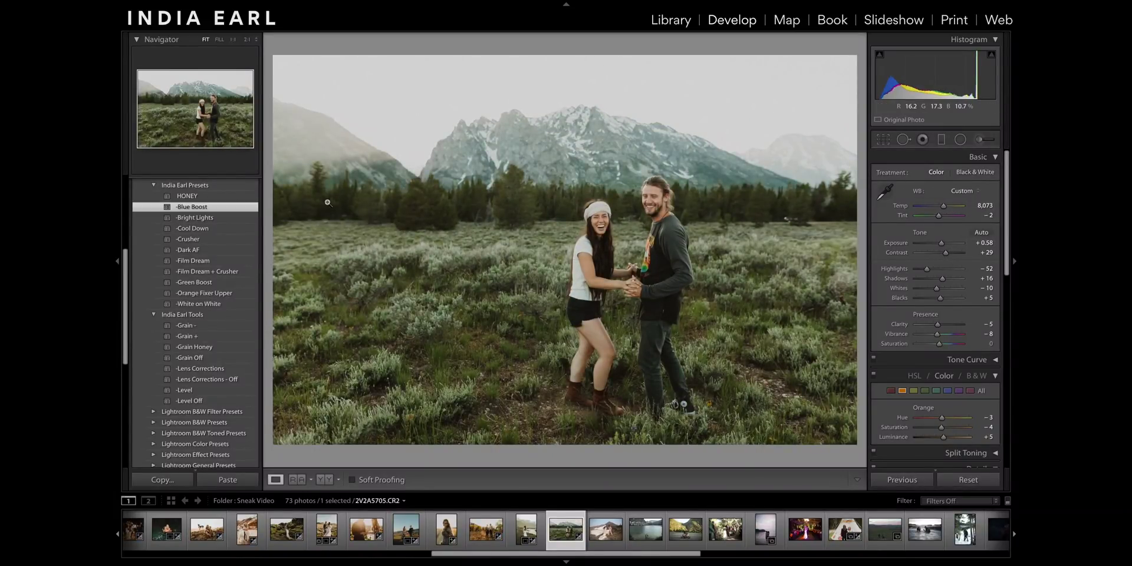
drag(944, 205, 945, 205)
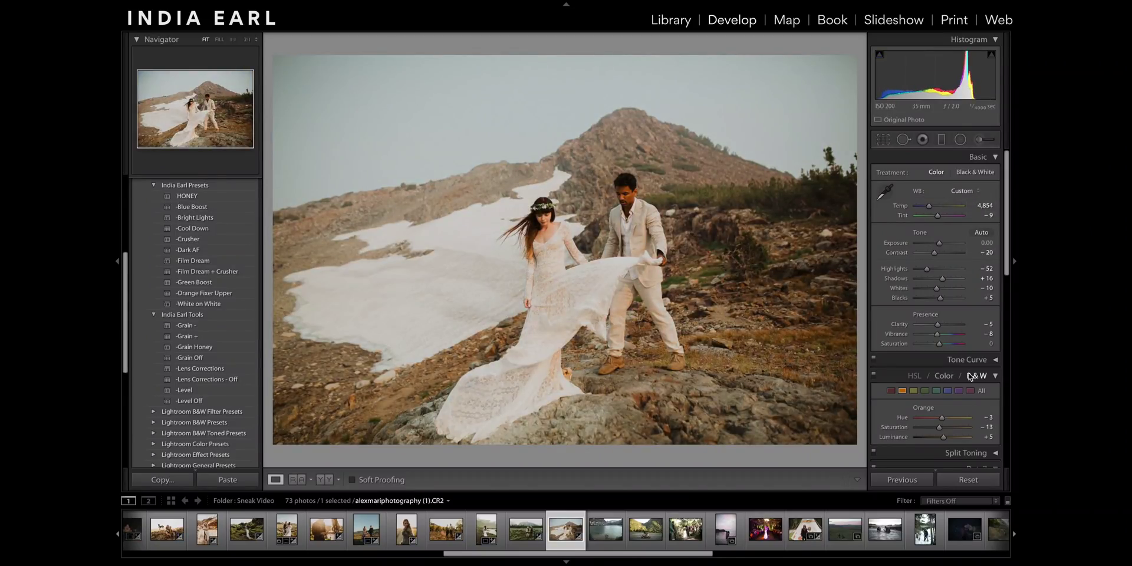
Brush the Skin Fixer Upper effect onto the groom's face in the snowy mountain photo with brush size 9.0.
click(602, 218)
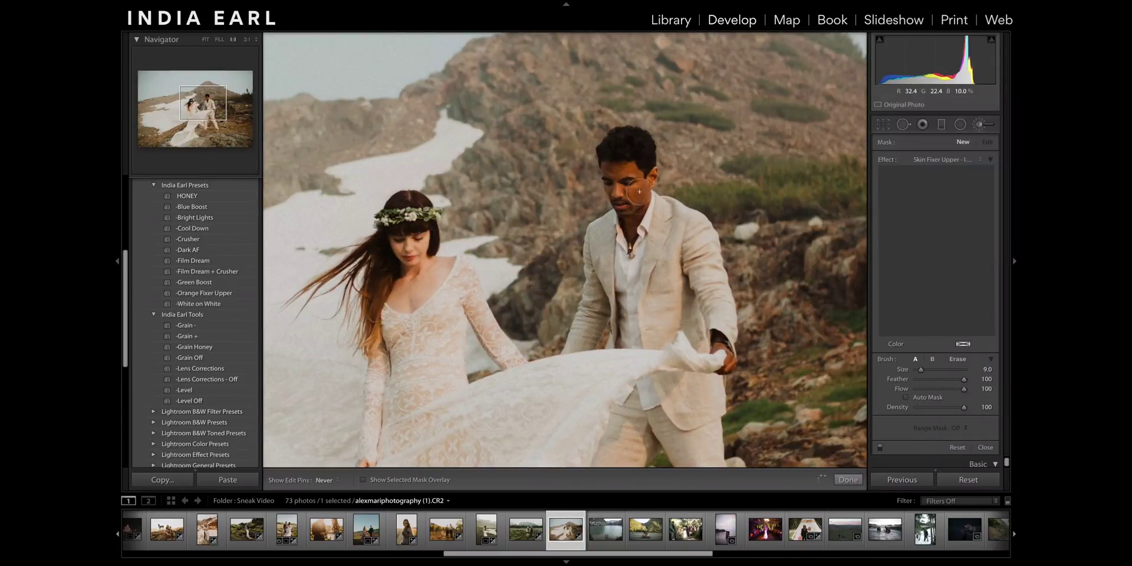
click(794, 218)
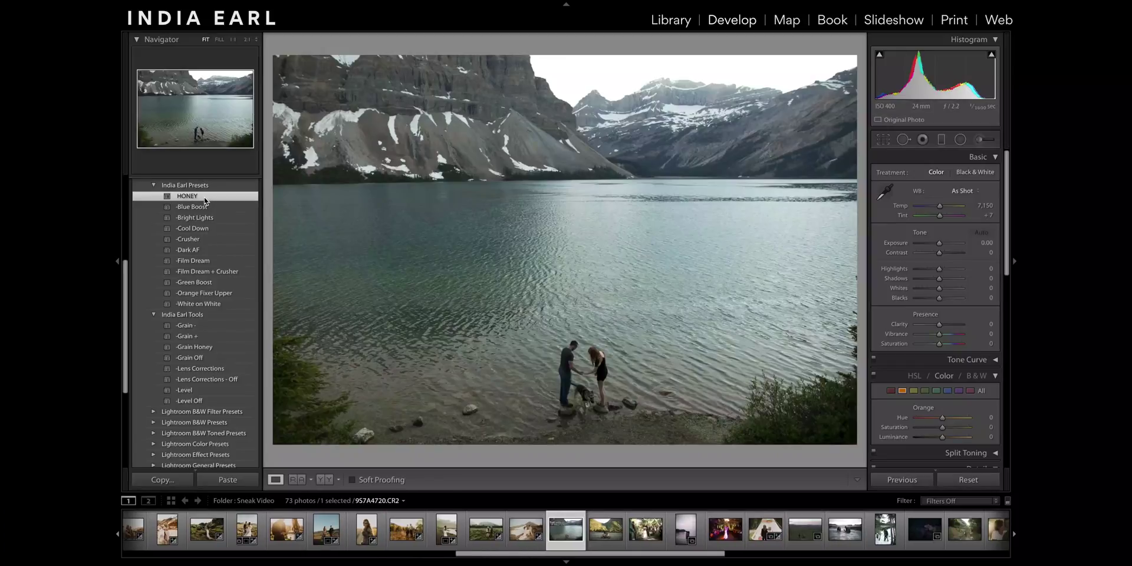
Lower the brightest tones of the mountain lake couple photo and apply the Blue Boost preset.
drag(982, 71, 976, 72)
click(216, 207)
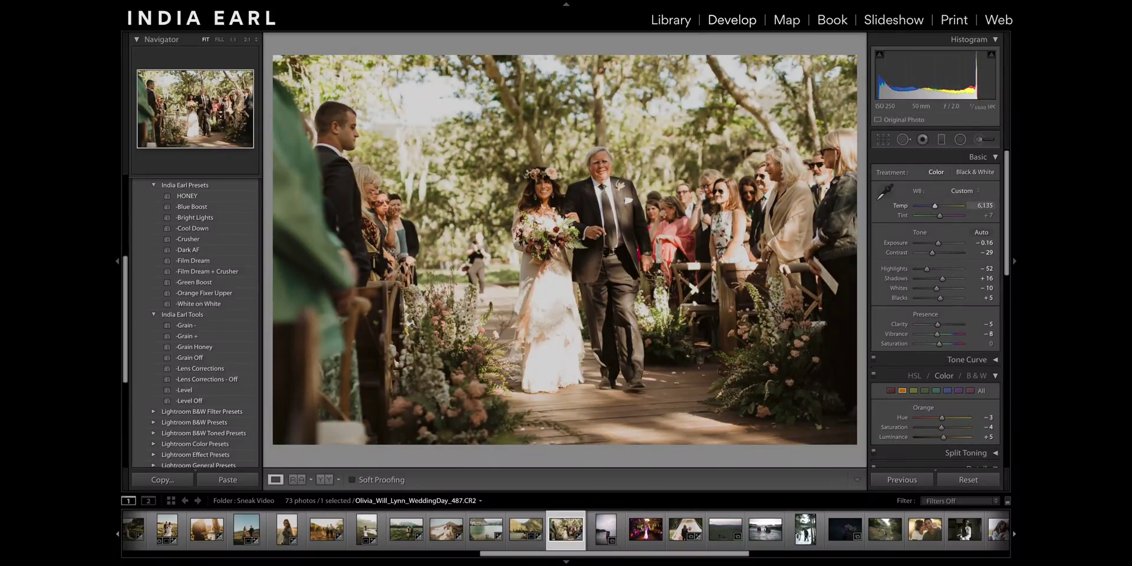
Set Highlights −68 and Vibrance −5 on the wedding aisle photo and reduce its orange saturation.
click(982, 139)
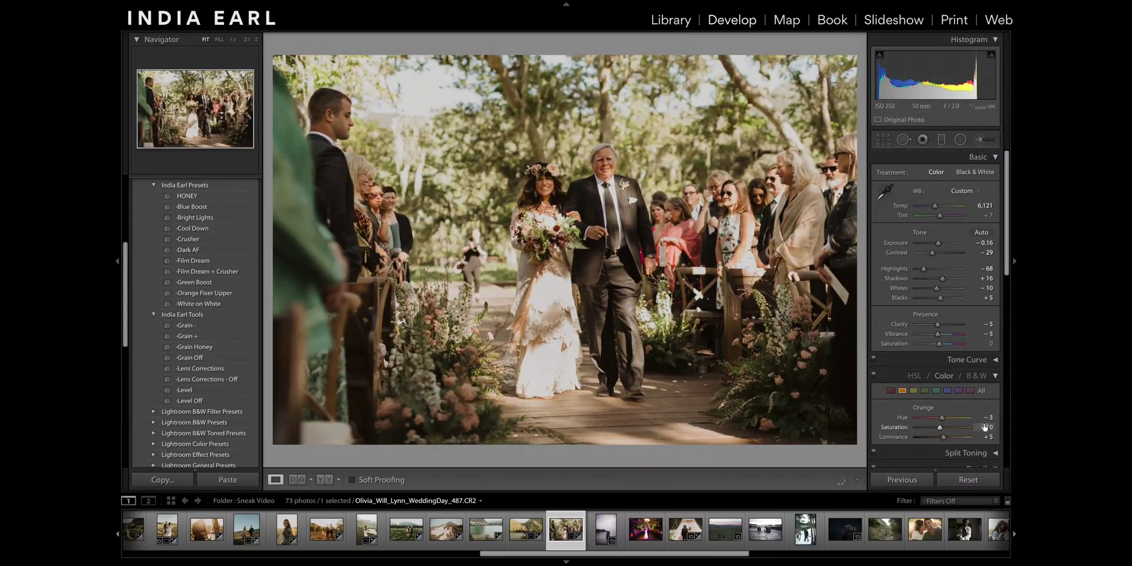
key(Right)
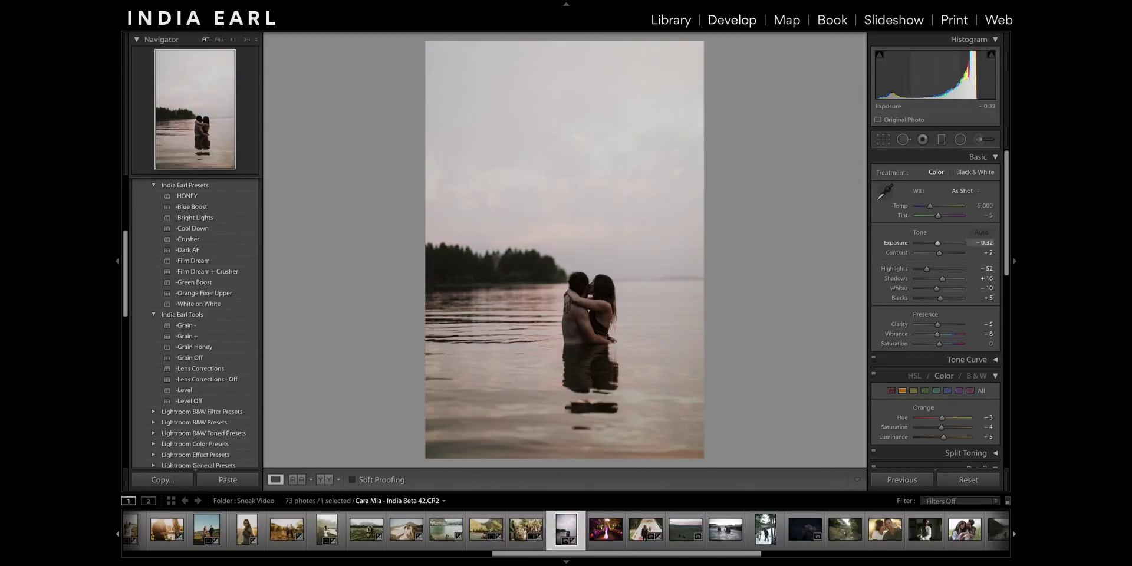
Raise the sunset water photo's saturation to Purple +6 and Magenta +34, and add a Burn Baby Burn graduated filter at the horizon.
click(914, 375)
key(ctrl+alt+shift+s)
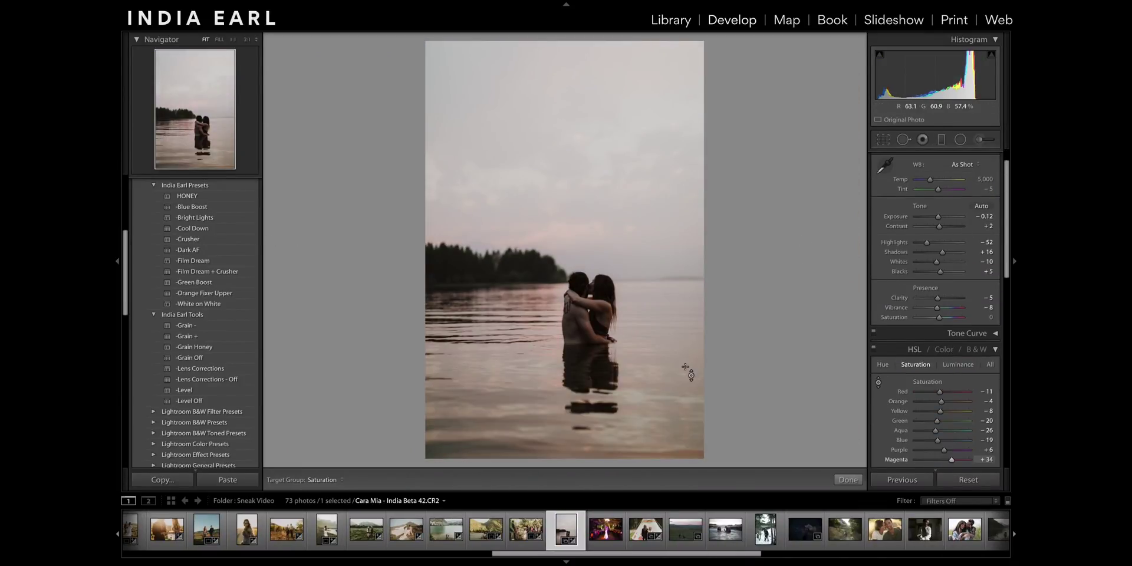
key(m)
drag(580, 261, 580, 288)
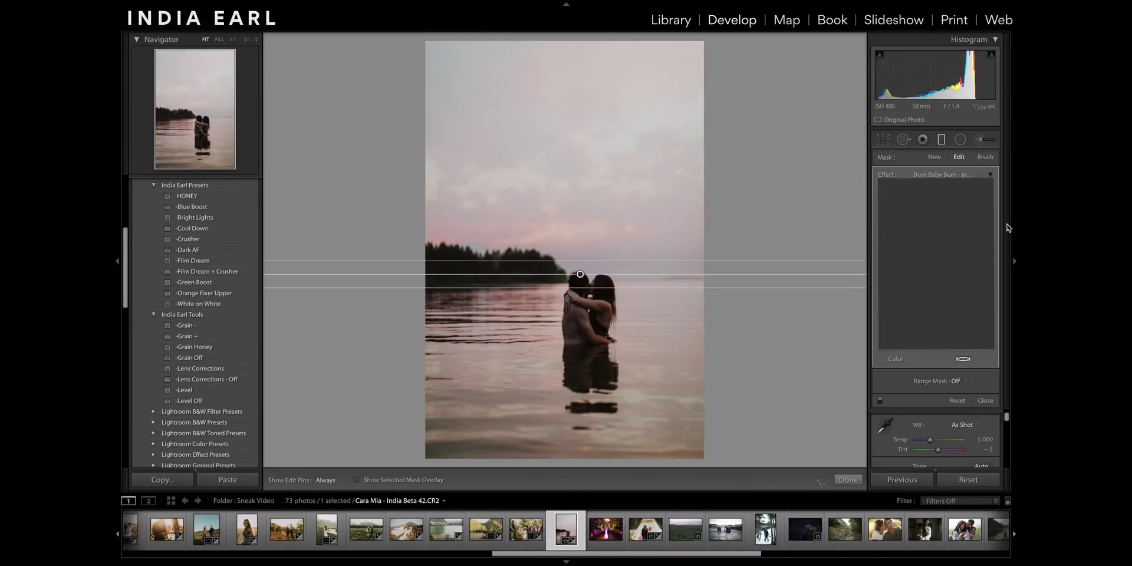
Brush the Skin Fixer Upper effect onto the man's skin in the sunset water photo with brush size 16.0.
key(k)
key(z)
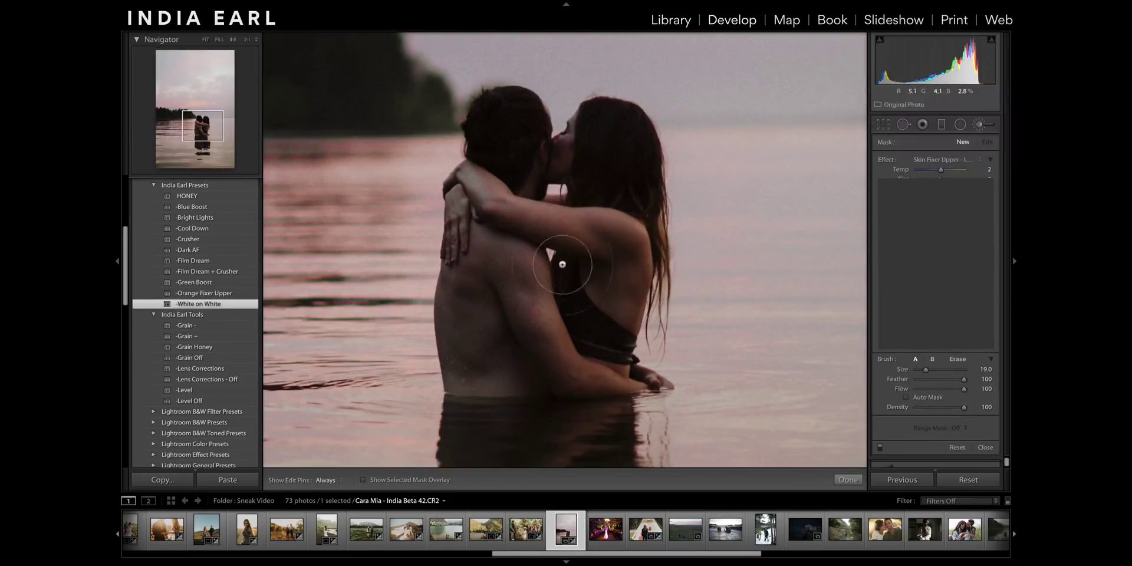
key(h)
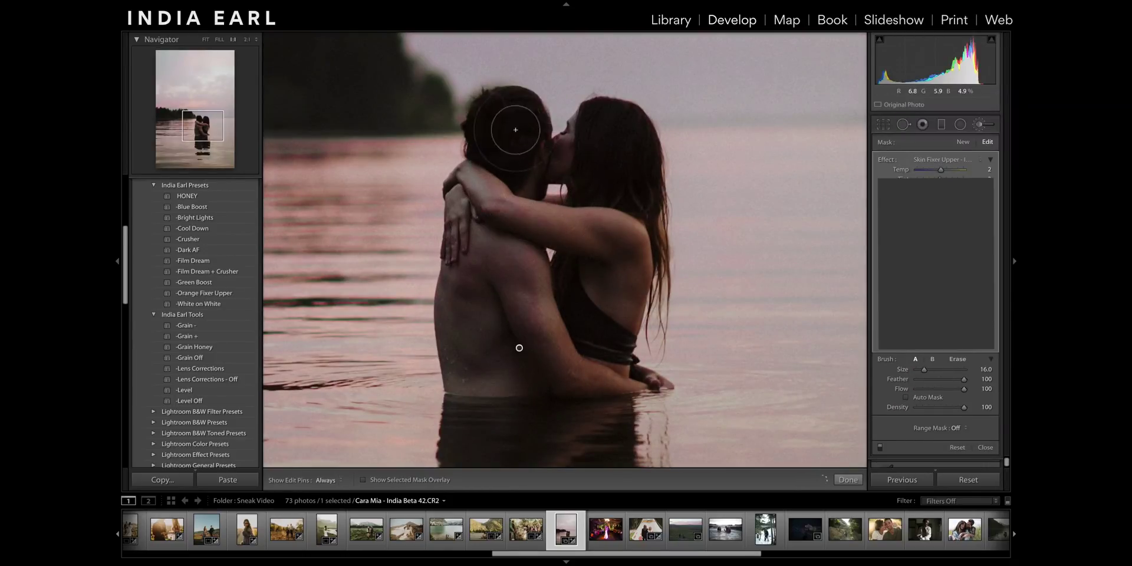
key(h)
key(h)
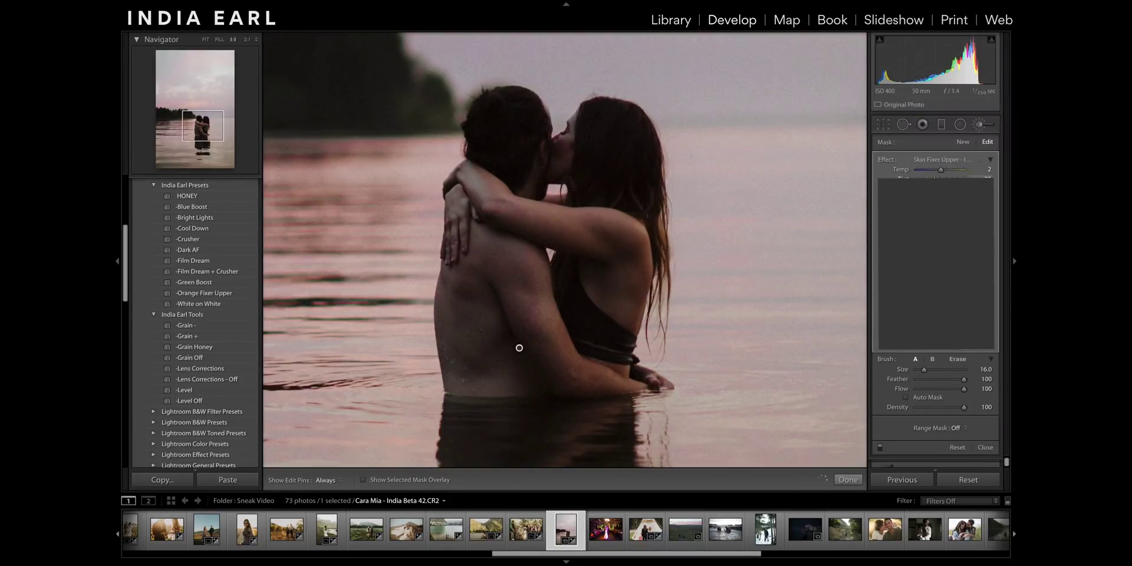
click(981, 126)
Brush the Skin Fixer Upper effect over the woman's shoulder and arm in the sunset water photo with a smaller brush.
click(980, 140)
key(bracketleft)
key(bracketleft)
key(bracketleft)
drag(593, 217, 635, 274)
drag(943, 170, 944, 170)
drag(569, 219, 667, 244)
key(k)
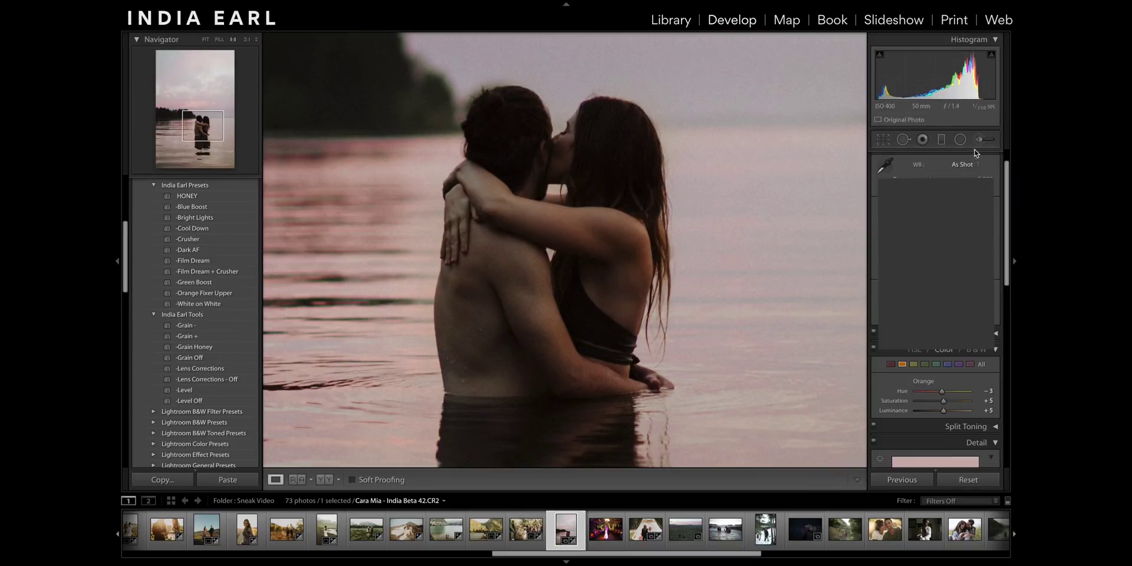
key(z)
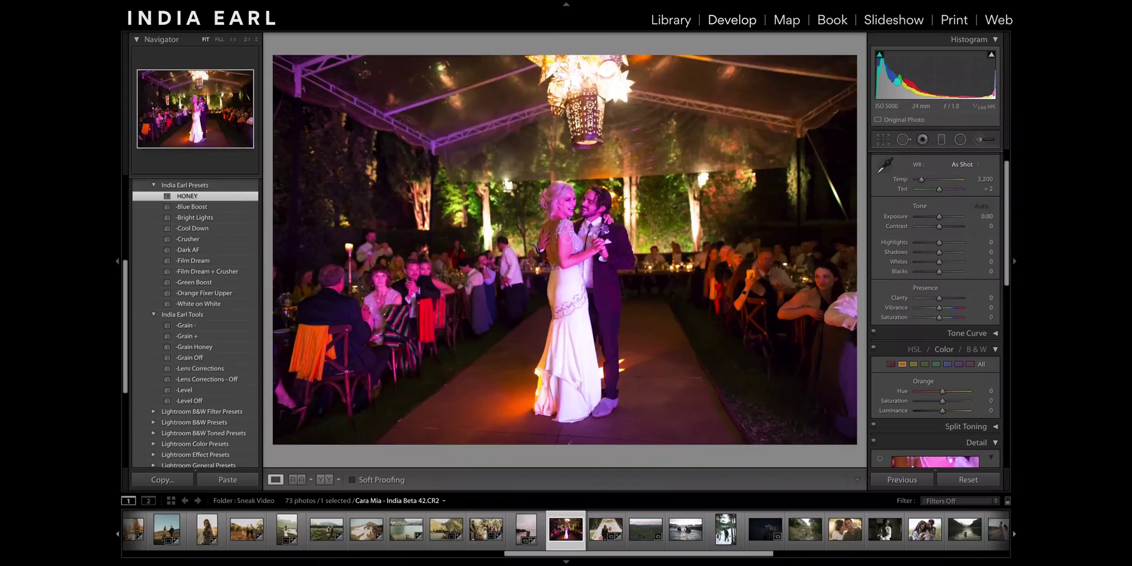
Apply the HONEY preset to the first dance photo in the tent and shift the hues to Red +27 and Magenta +64.
click(188, 196)
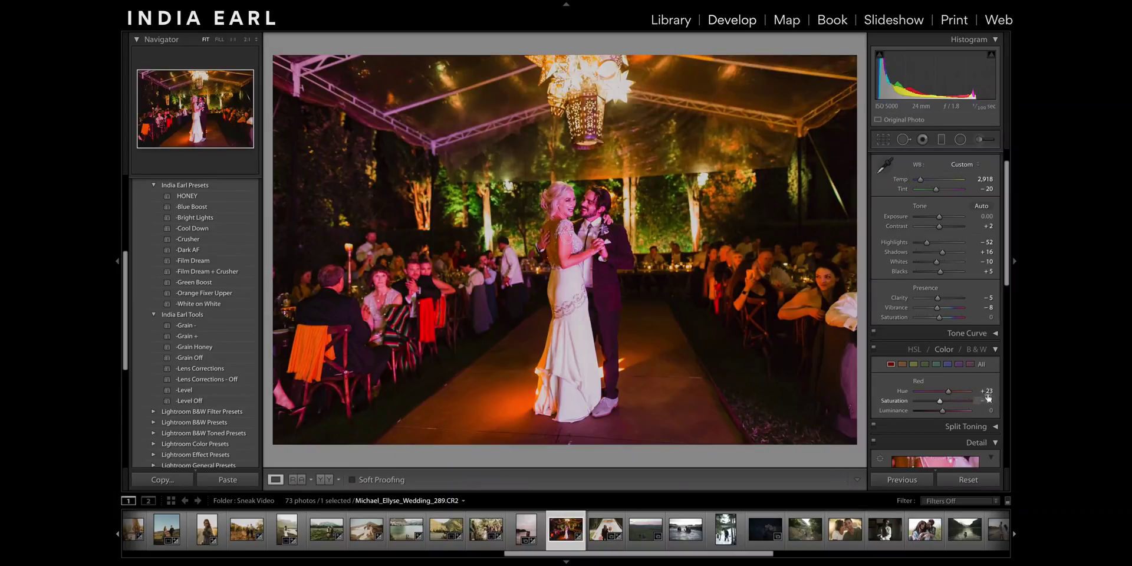
click(915, 350)
key(ctrl+alt+shift+h)
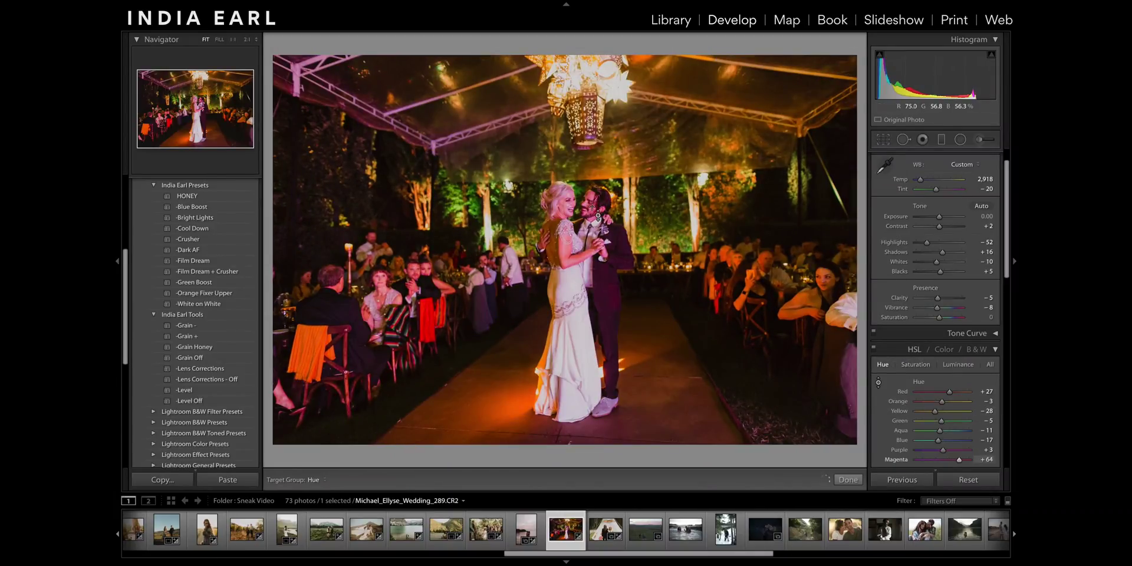
Reduce the first dance photo's saturation to Red −20, Yellow −31, Green −53, Purple −64 and Magenta −49.
key(ctrl+alt+shift+s)
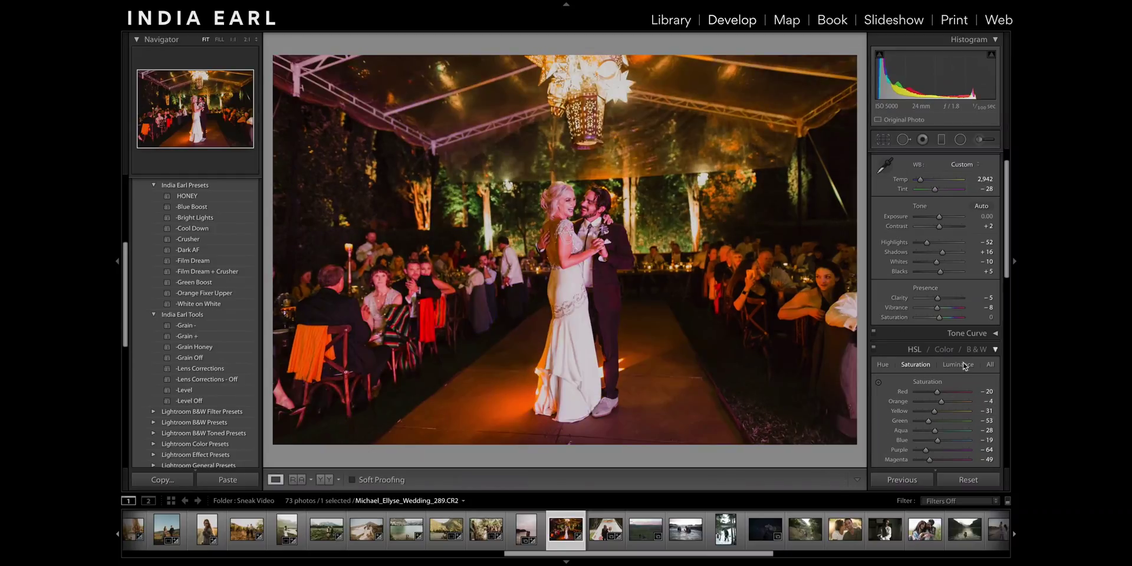
click(943, 350)
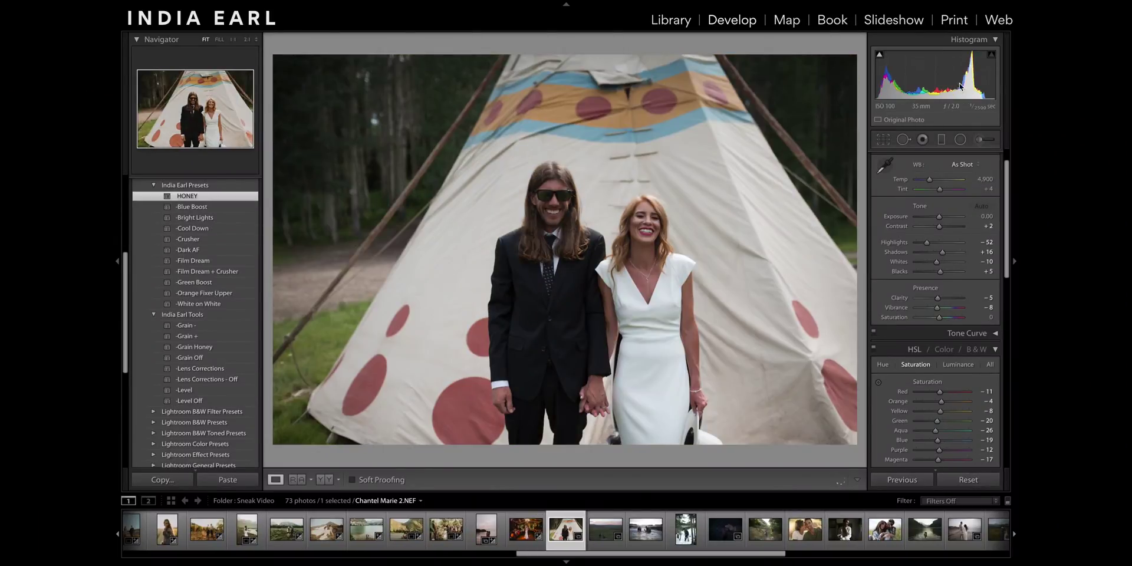
Darken the brighter tones of the wedding couple photo in front of the painted teepee.
drag(960, 86, 947, 81)
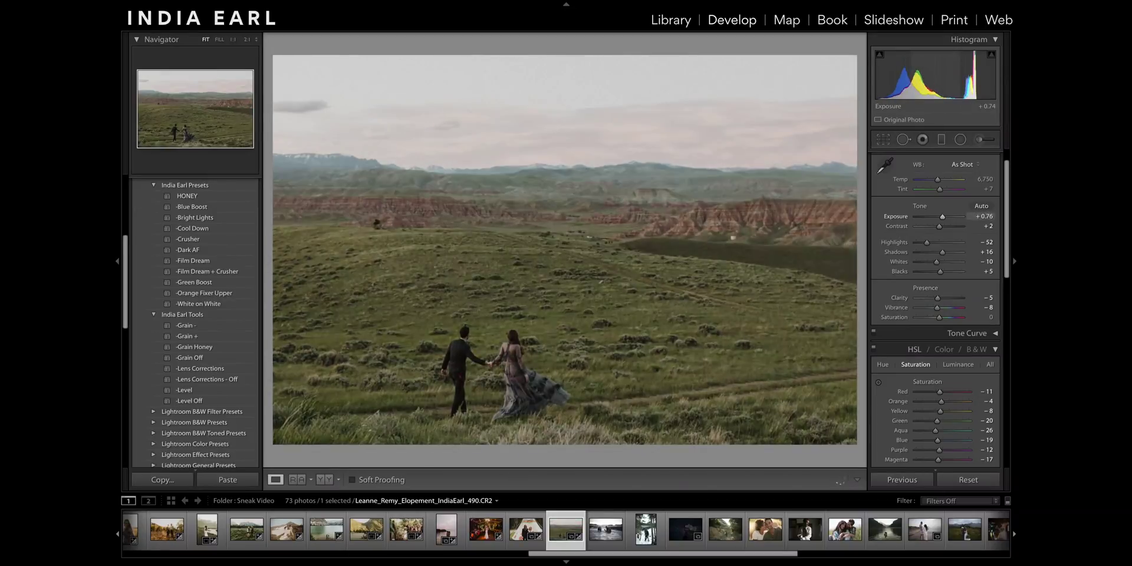
Set Temp 8,197, Contrast +16 and Orange saturation +32 on the green hills photo, and add a graduated filter at the horizon.
click(942, 139)
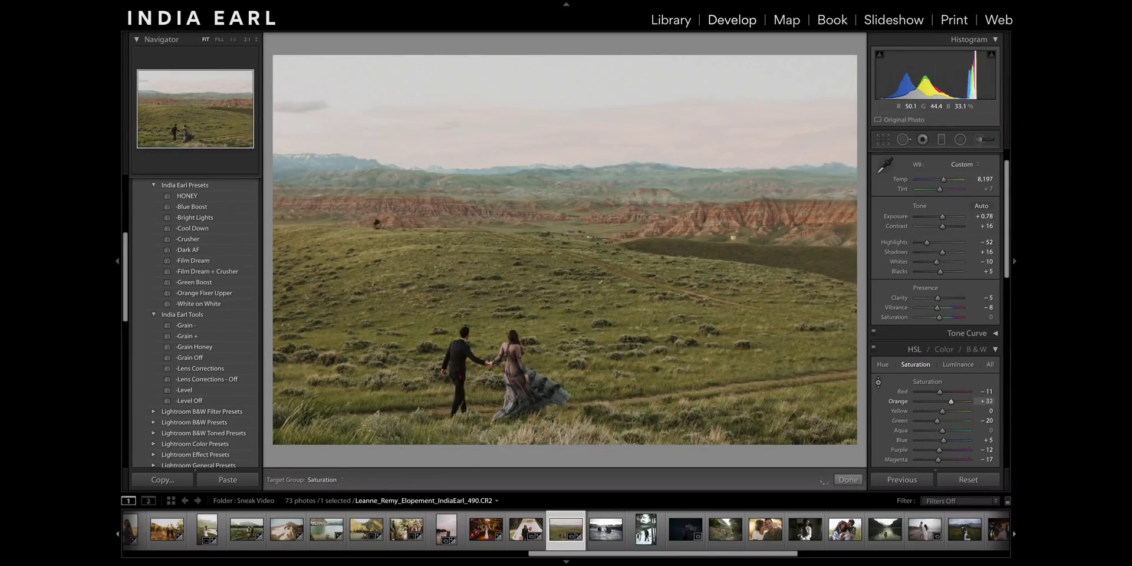
drag(555, 184, 554, 149)
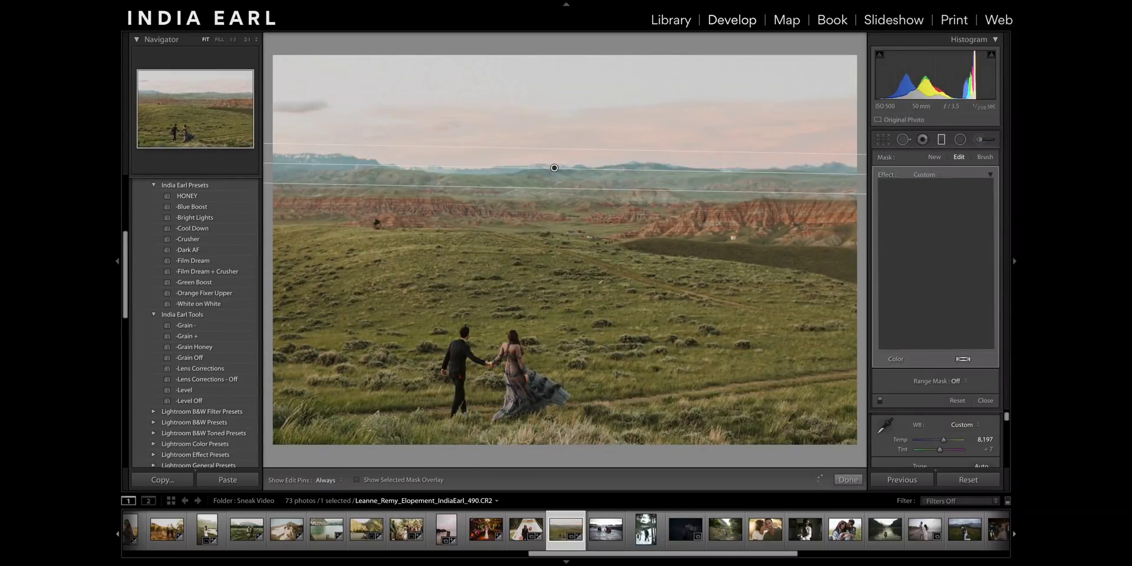
click(941, 140)
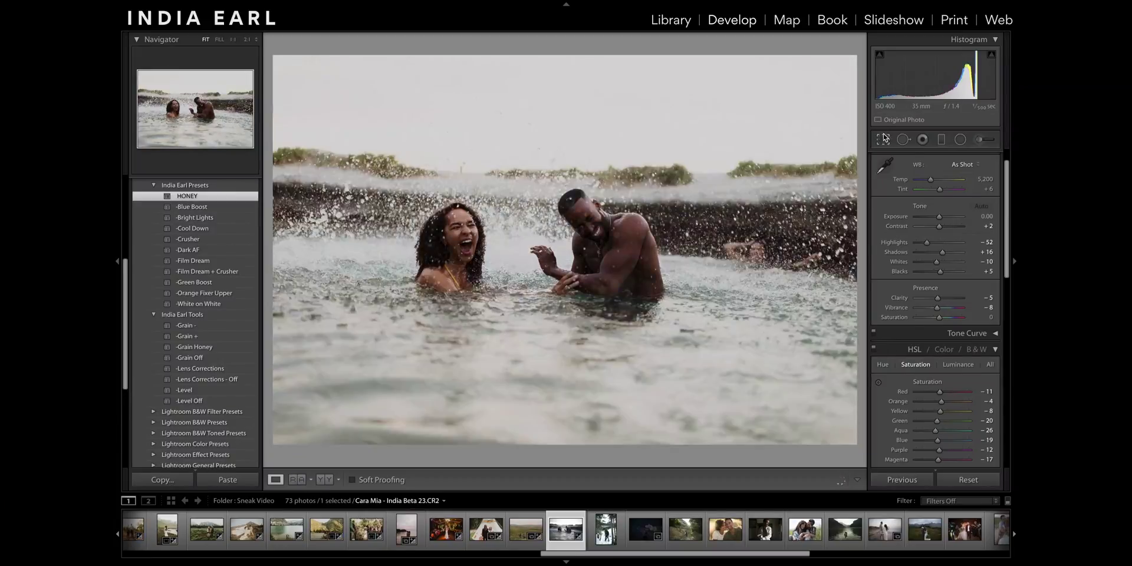
Straighten the photo of the couple splashing in the water to −2.96 and crop in both sides.
key(r)
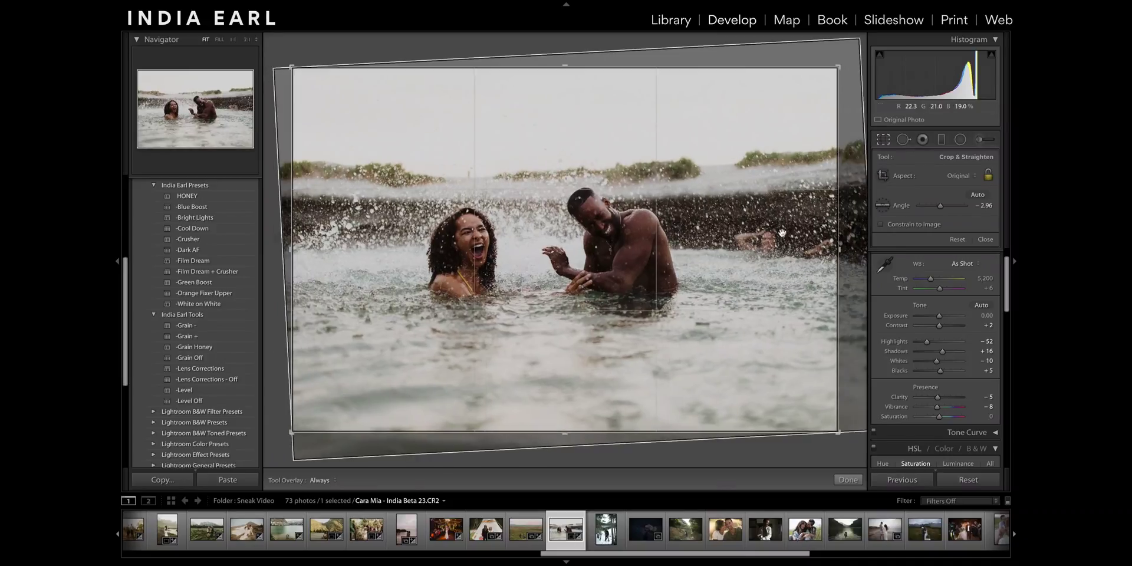
drag(839, 250, 789, 250)
drag(338, 249, 361, 249)
key(Return)
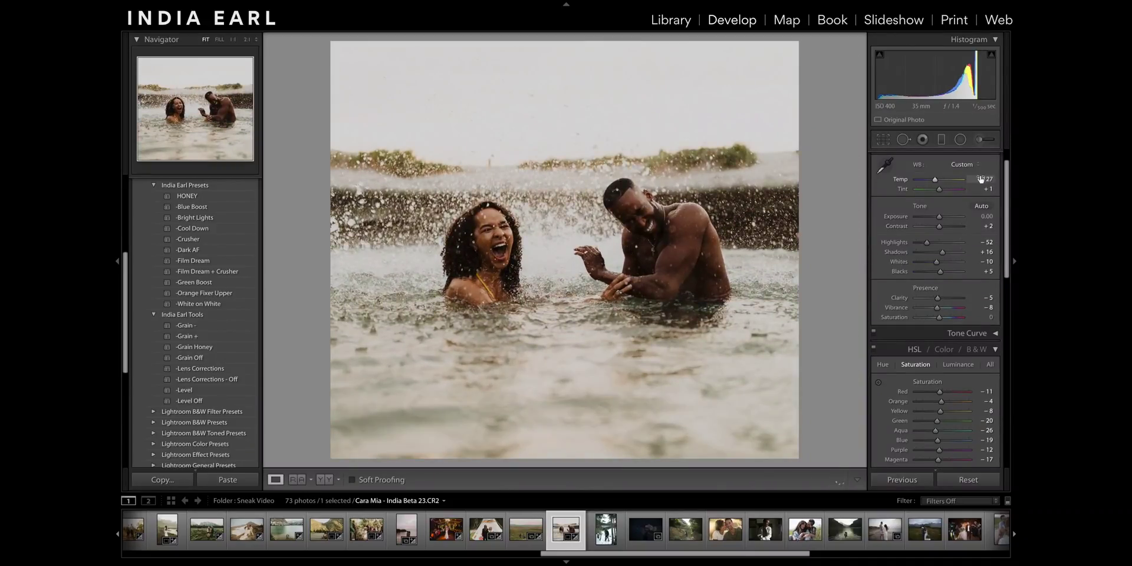
Set Temp 5,897, Tint +2 and Exposure +0.10 on the photo of the splashing couple.
click(981, 189)
drag(982, 179, 977, 179)
drag(981, 216, 985, 216)
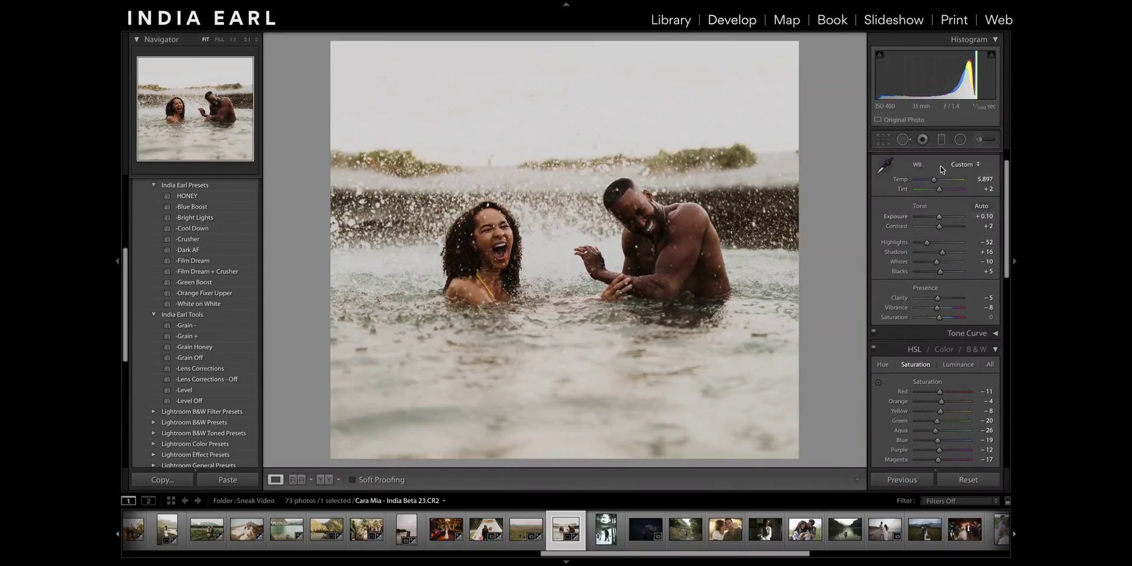
Burn the foreground water of the splashing couple photo with a Burn Baby Burn graduated filter.
key(m)
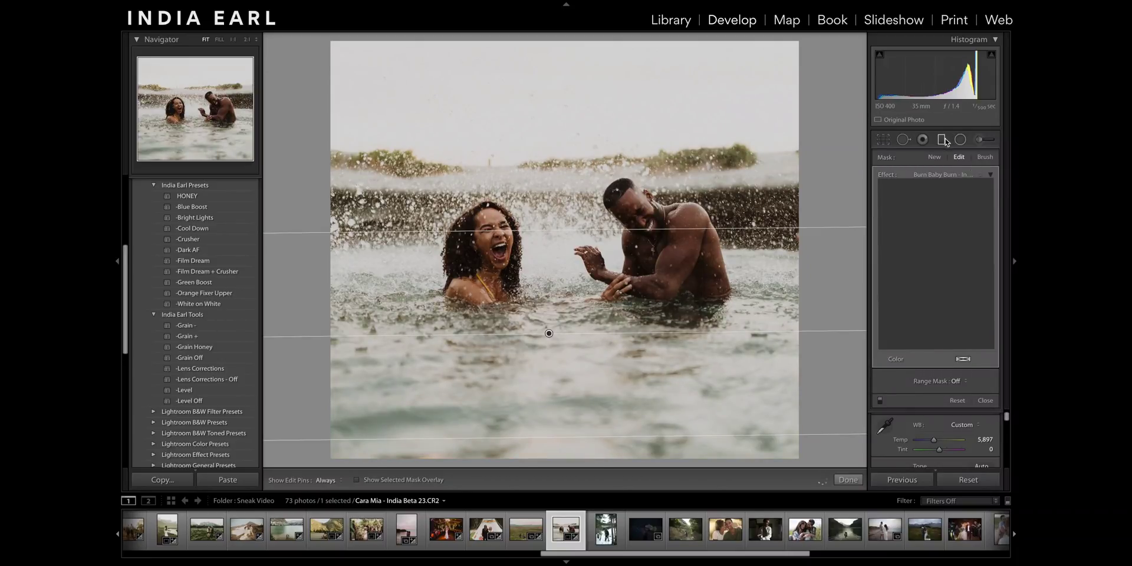
click(942, 139)
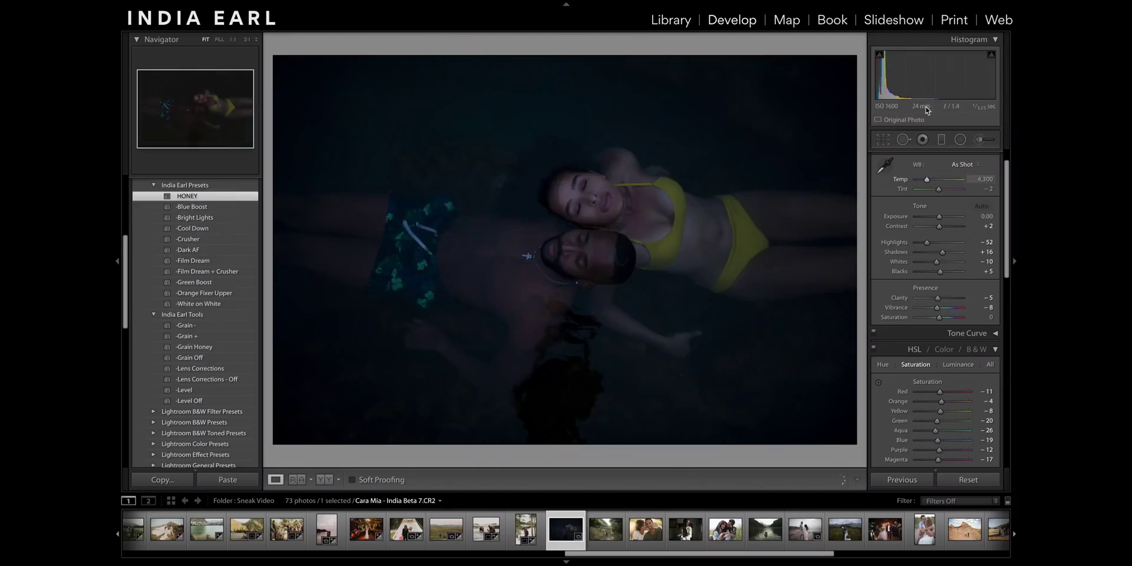
Crop the dark photo of the floating couple in on their heads and set Exposure +1.30 and Blacks −39.
key(r)
drag(766, 73, 662, 116)
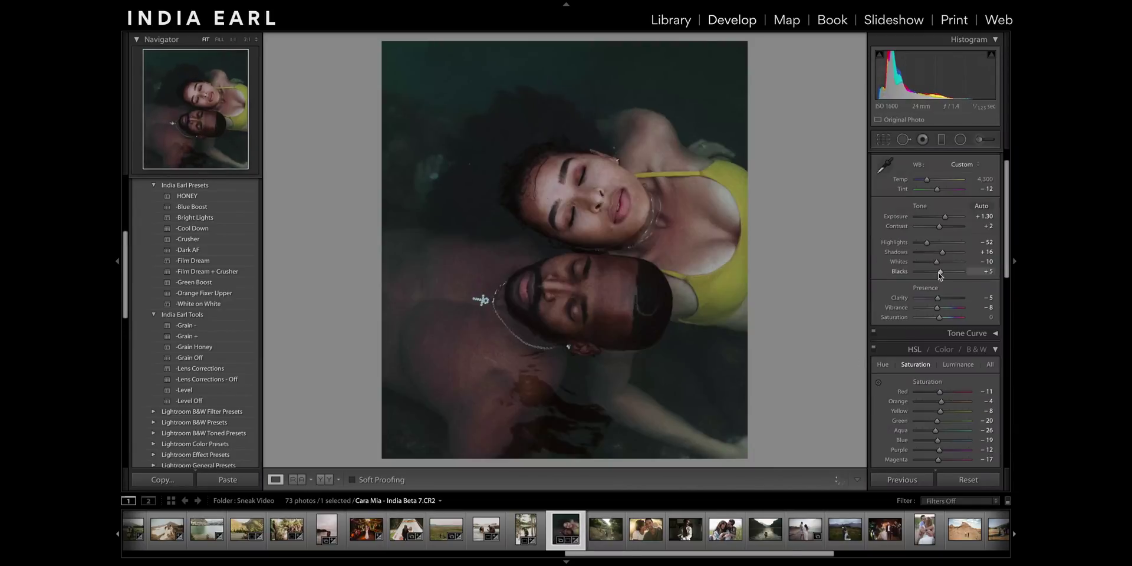
drag(939, 272, 932, 272)
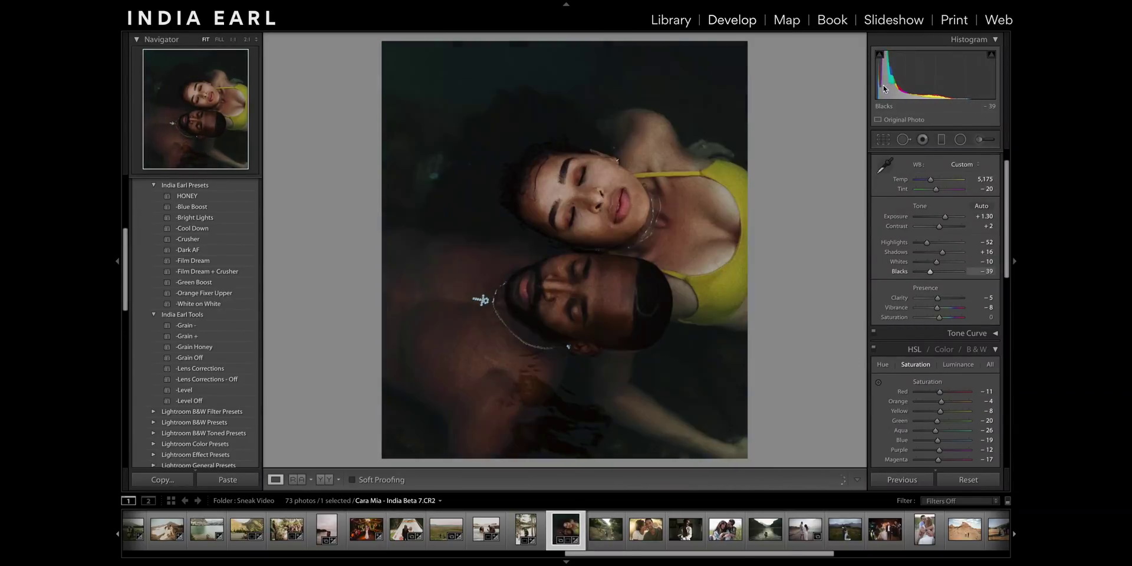
Select healing spot removal for the floating couple photo with size 75, feather 68 and opacity 44.
scroll(923, 422, down, 3)
scroll(924, 422, down, 2)
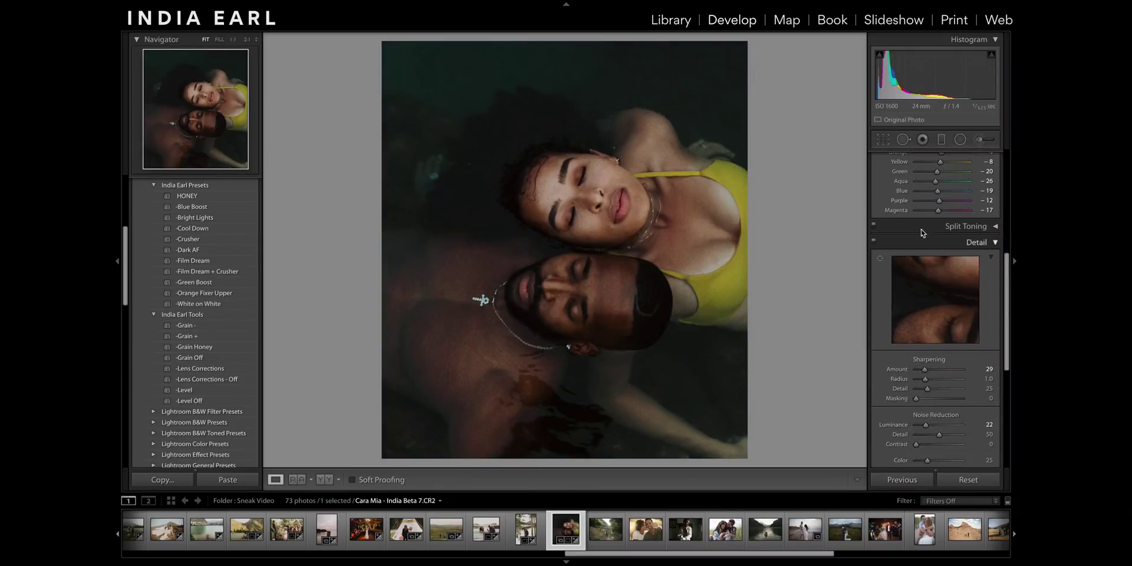
click(903, 139)
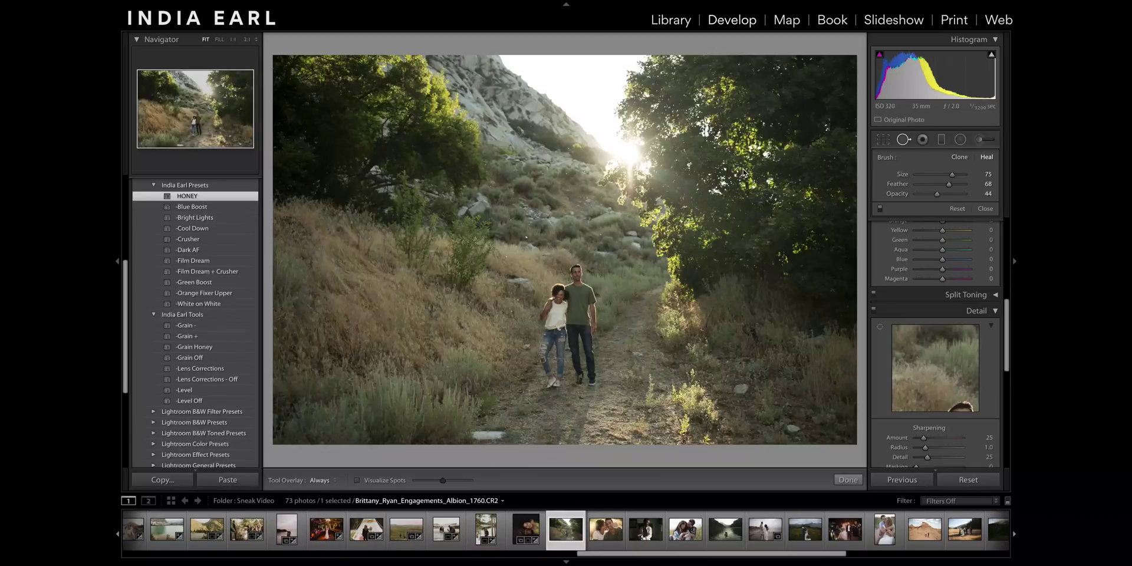
Apply the HONEY preset to the backlit trail couple photo and open the individual color adjustments for the smiling close-up portrait.
click(187, 196)
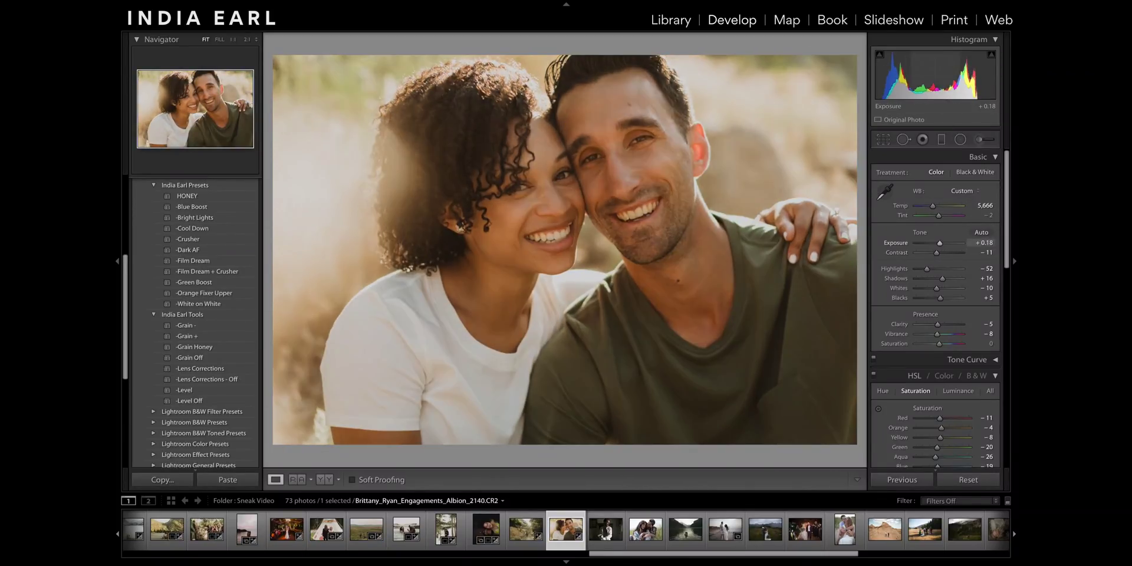
click(943, 376)
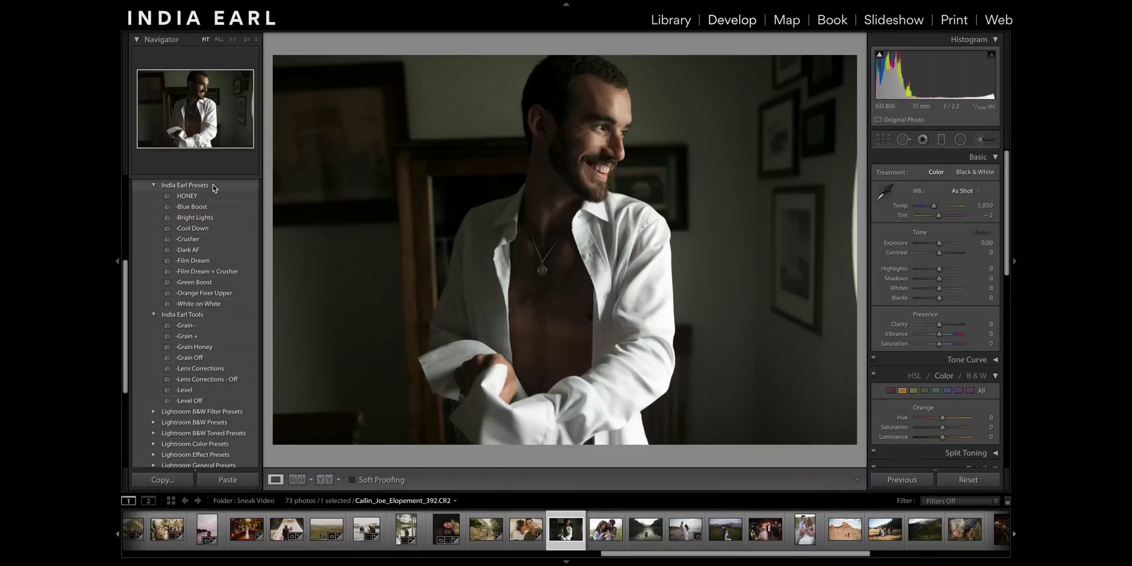
Apply the HONEY, Film Dream and Cool Down presets to the portrait of the man in the open white shirt.
click(188, 196)
click(198, 261)
click(200, 229)
click(983, 234)
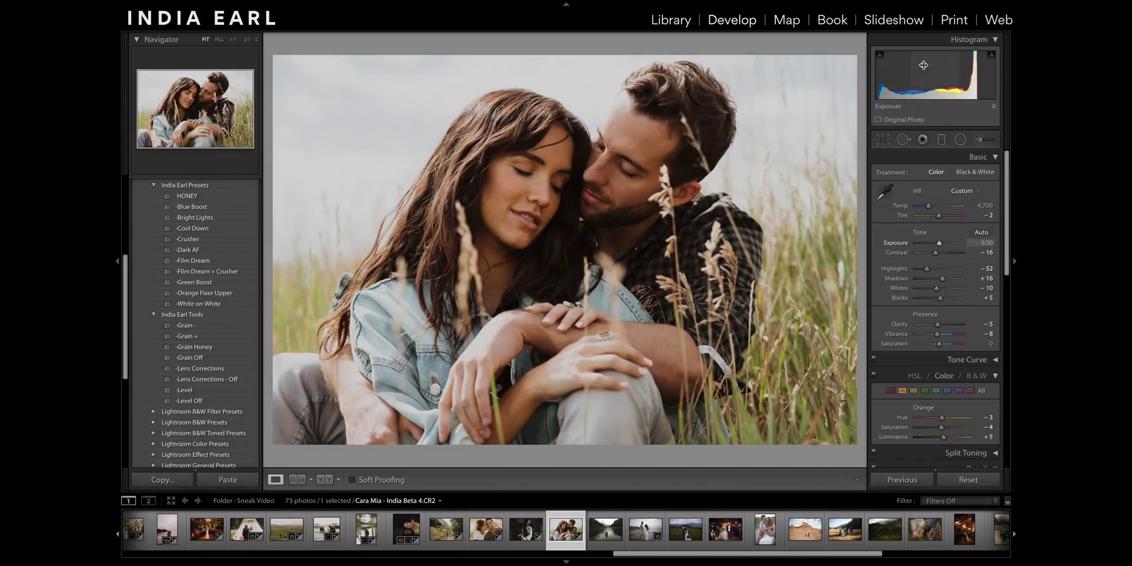
Apply the Crusher preset to the portrait of the couple embracing in the tall grass.
click(200, 240)
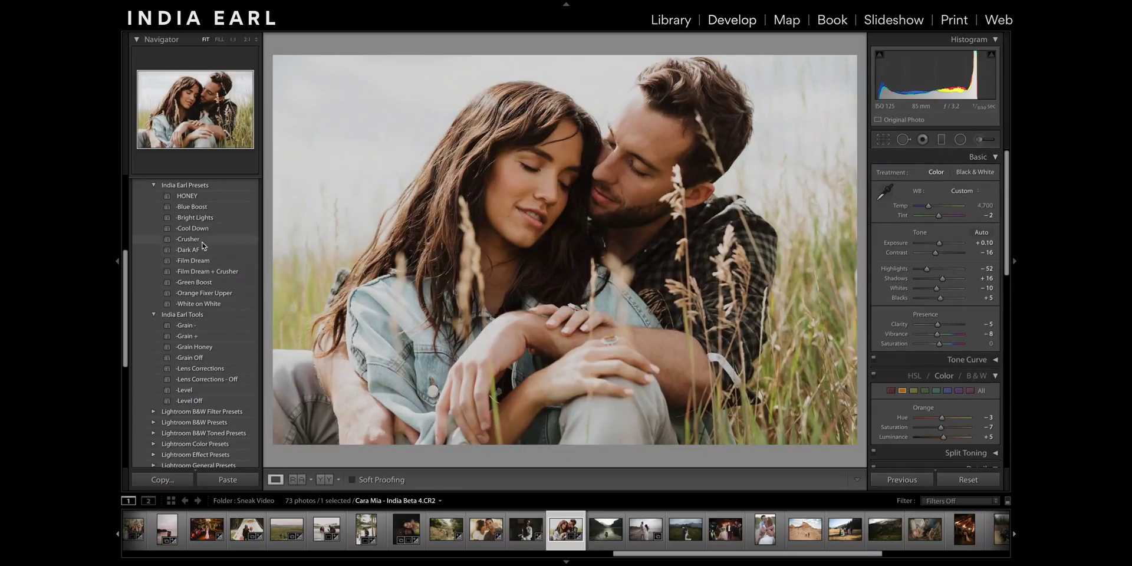
Brush the Skin Fixer Upper effect over the woman's face and draw a diagonal graduated filter across the lower corner beside the couple.
click(983, 140)
click(943, 161)
click(946, 166)
drag(540, 198, 563, 160)
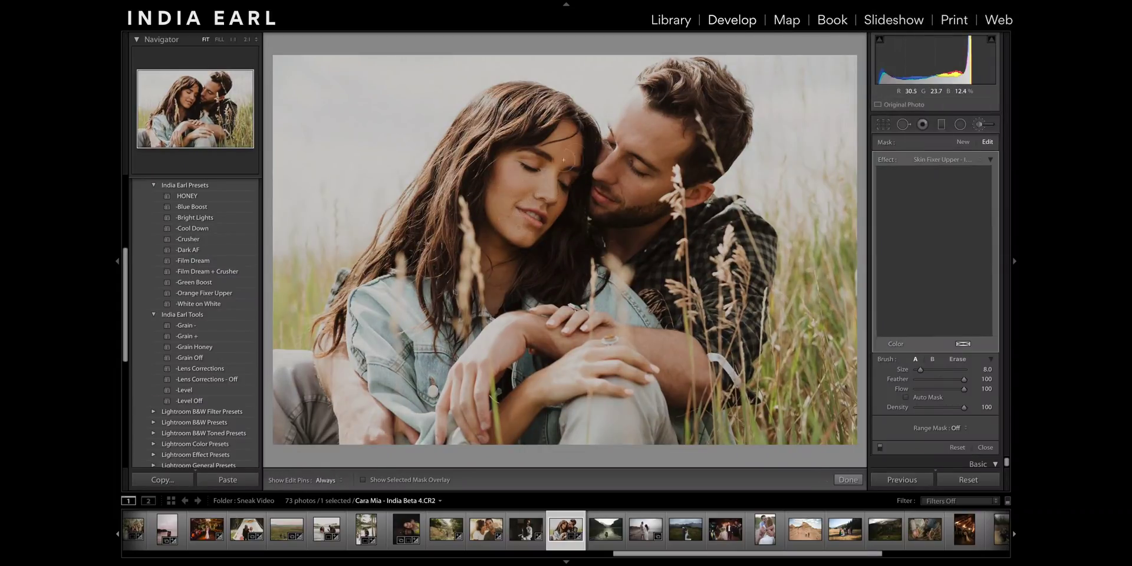
key(m)
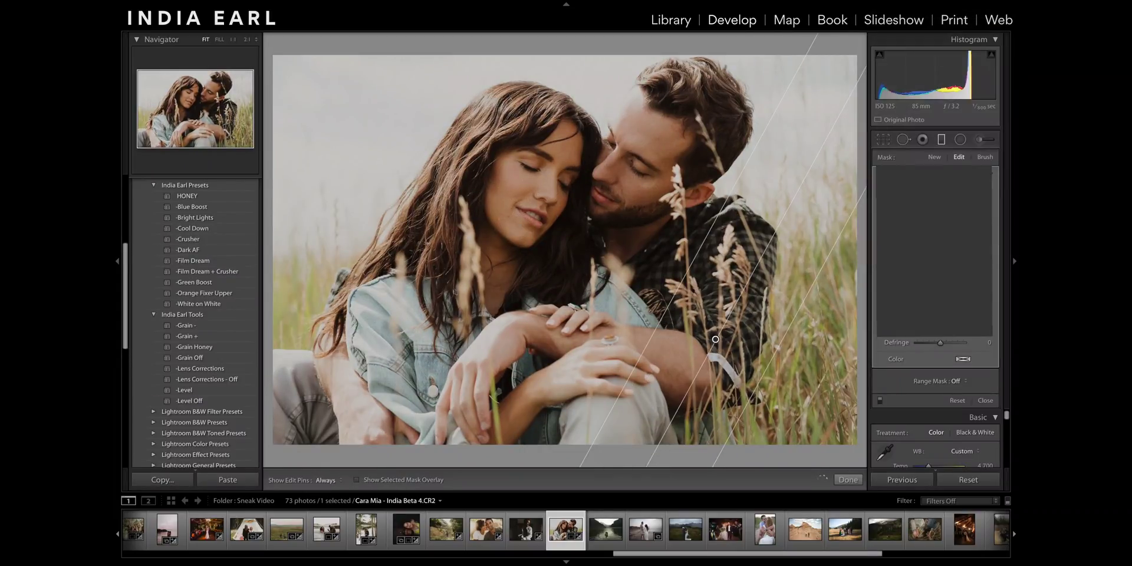
key(m)
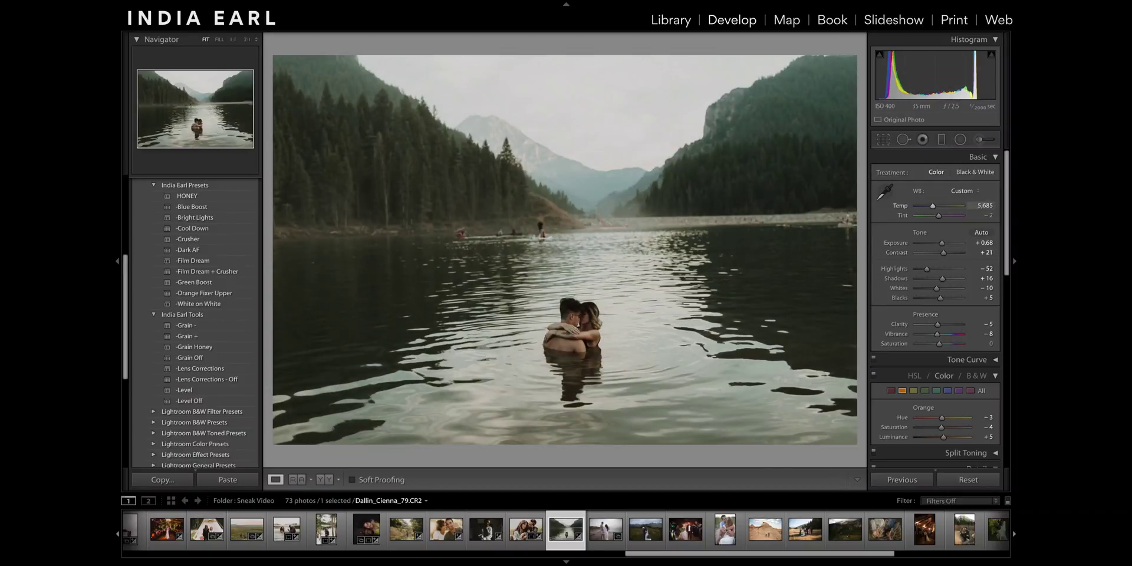
Straighten the lake couple photo to an angle of 0.92 and open the crop for the beach couple photo.
scroll(936, 295, down, 10)
key(r)
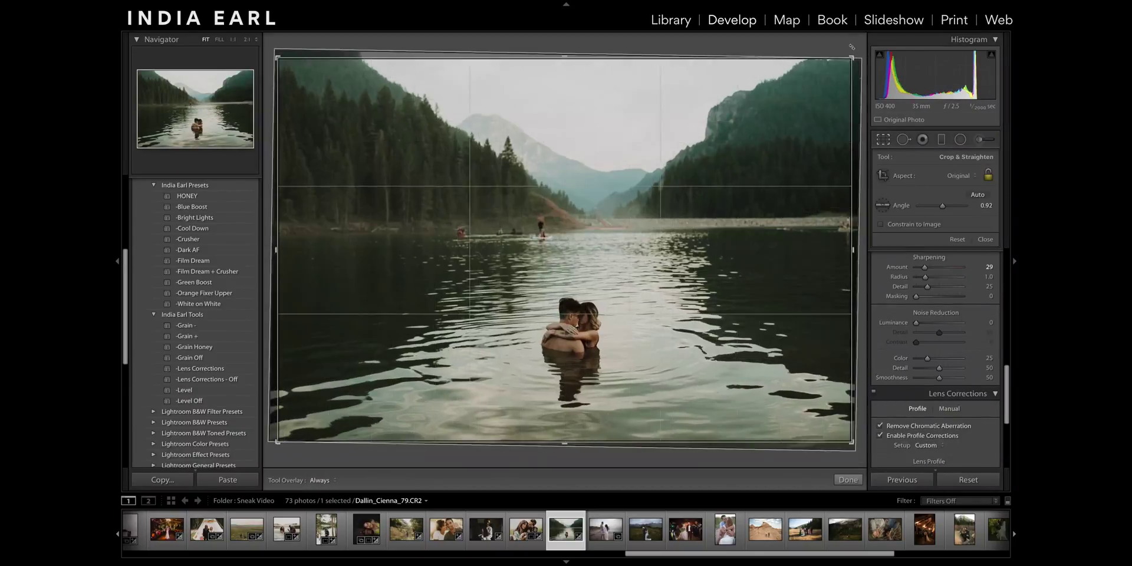
key(r)
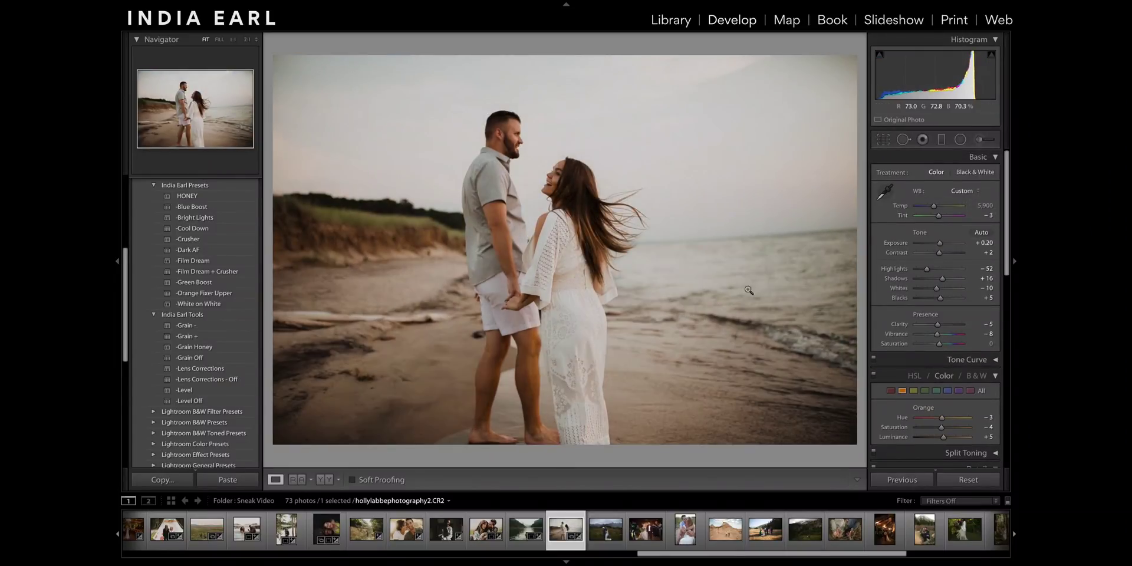
click(955, 346)
click(932, 550)
key(r)
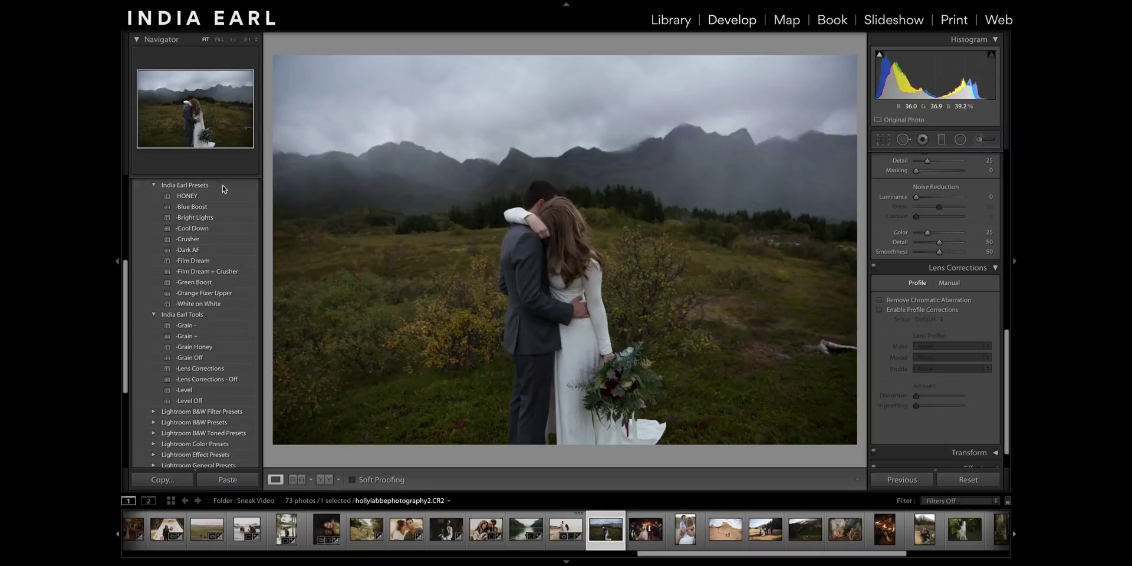
Apply the HONEY preset to the misty mountain, reception and seated couple photos, adding Bright Lights to the reception photo.
click(188, 195)
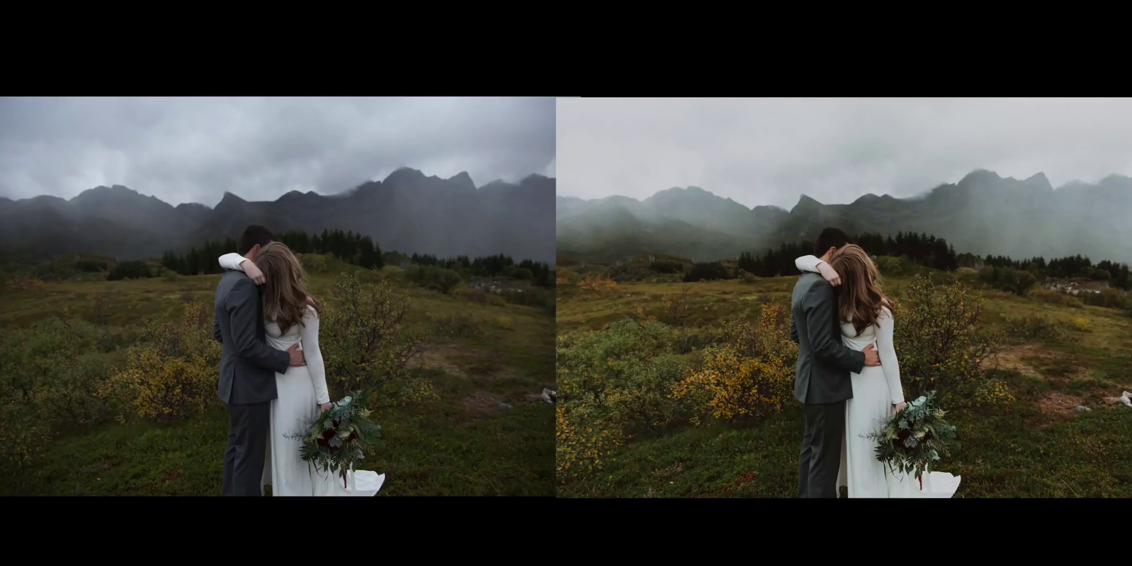
click(188, 196)
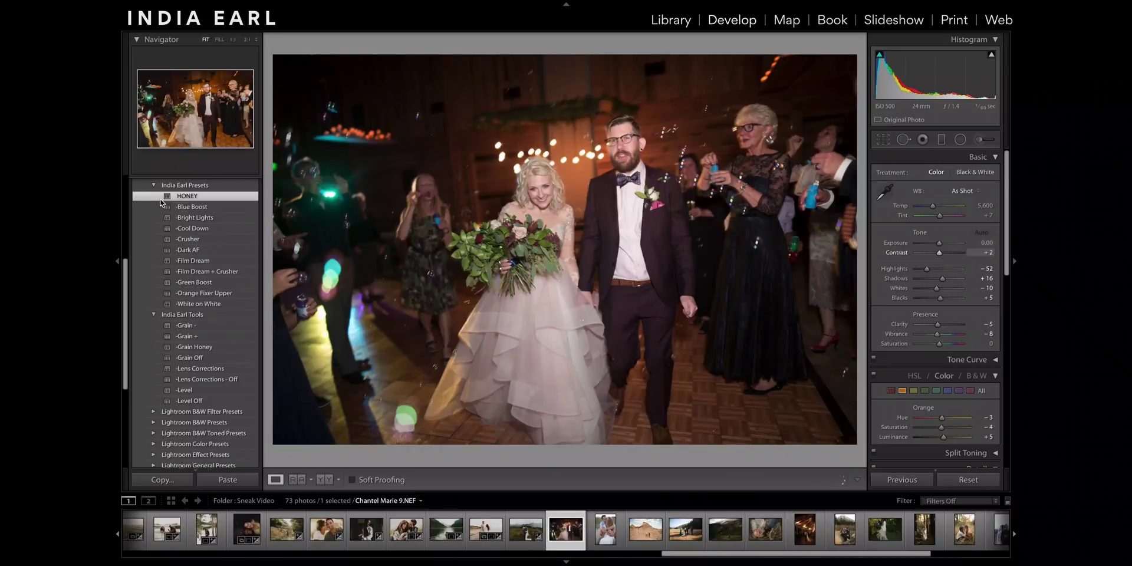
click(194, 217)
drag(943, 253, 945, 253)
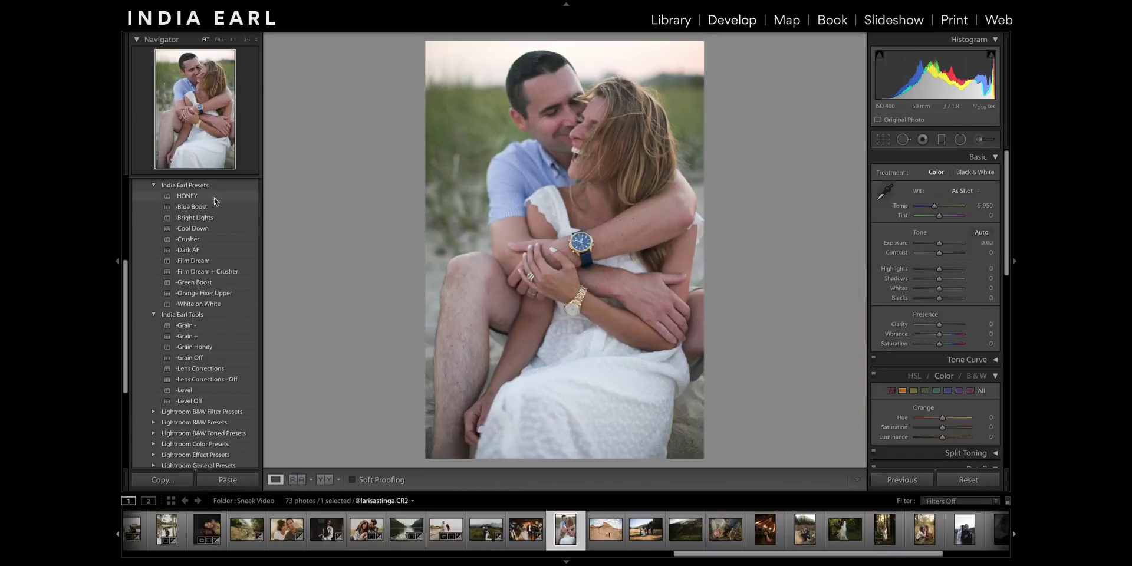
click(202, 194)
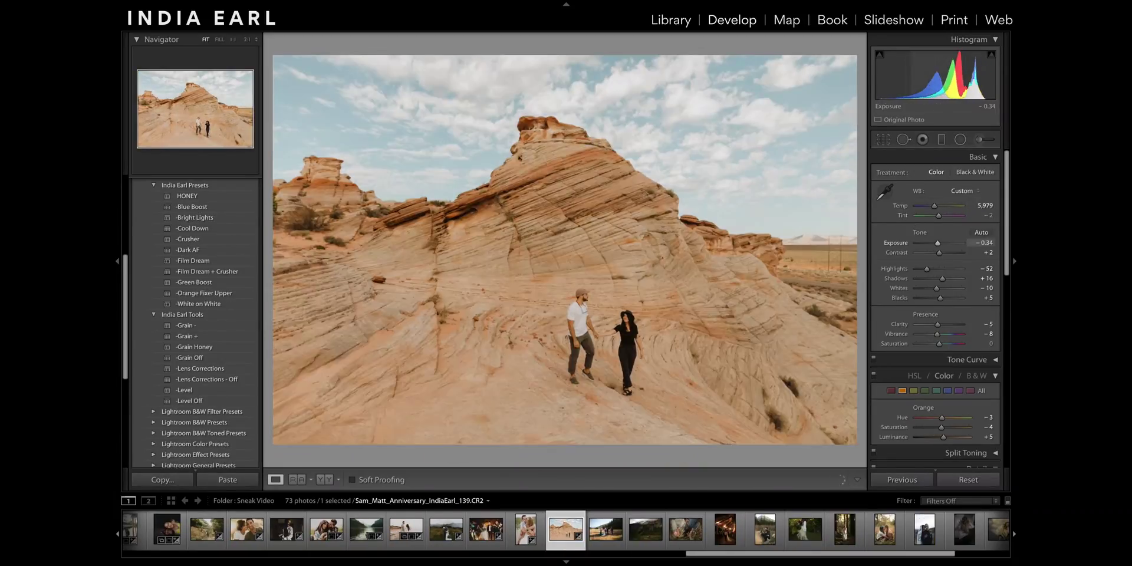
Compare the red rock couple photo with its original and fine-tune its color temperature.
key(backslash)
key(backslash)
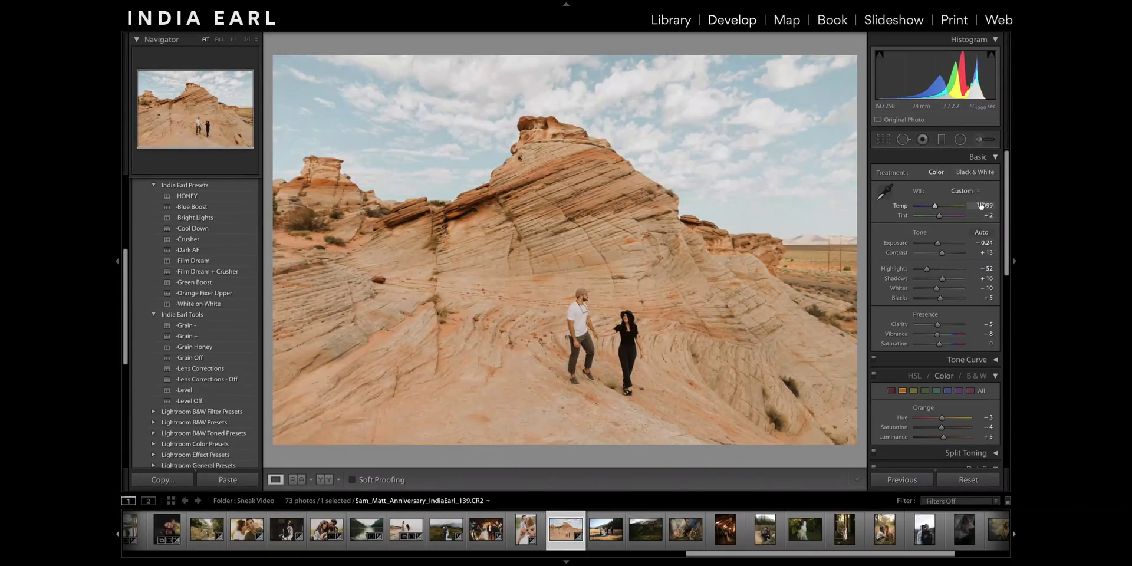
key(Up)
key(Up)
key(Down)
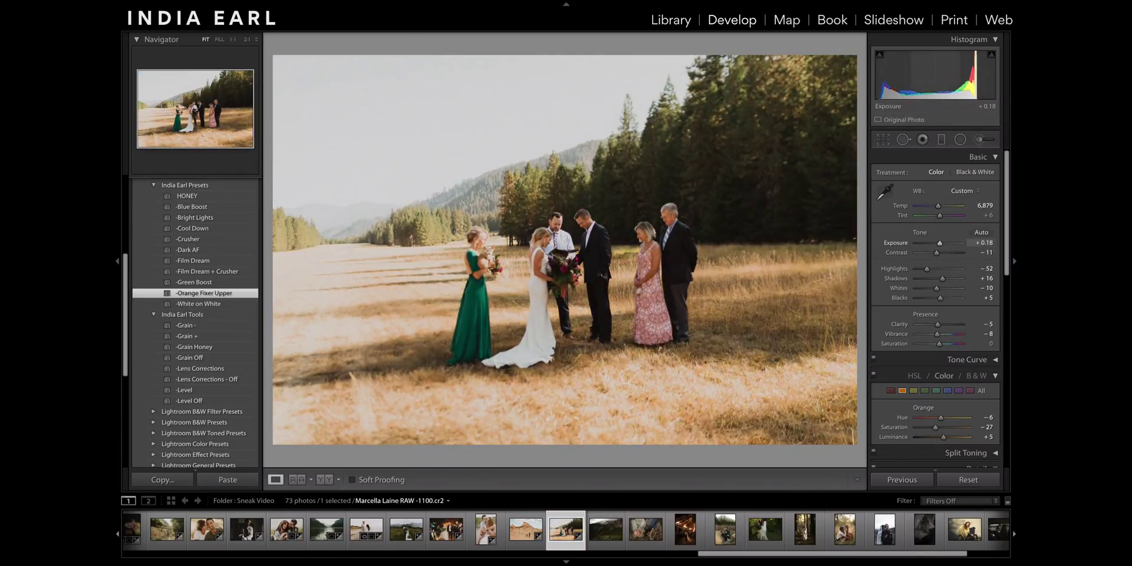
Apply the White on White preset to the meadow ceremony photo and draw a Burn Baby Burn graduated filter over it.
click(198, 304)
key(m)
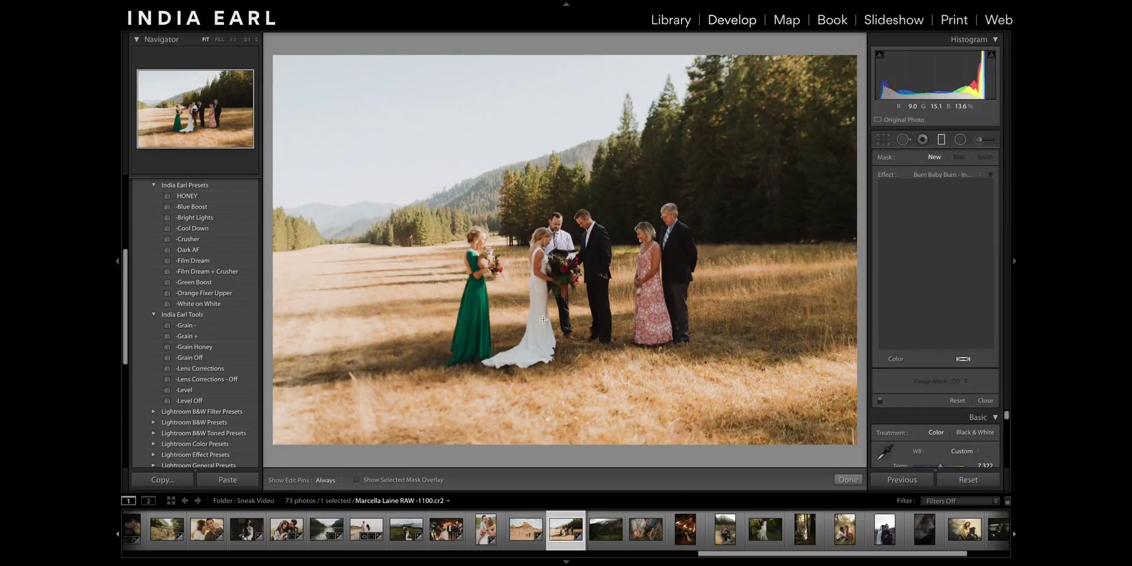
drag(543, 320, 608, 294)
key(m)
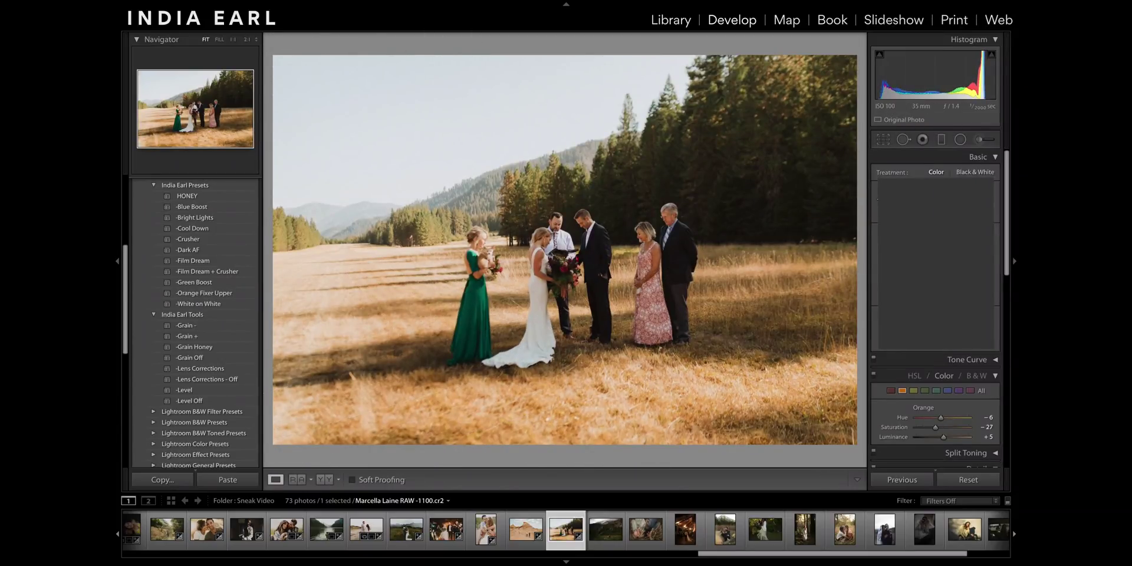
Straighten the meadow ceremony photo slightly with the crop tool.
click(882, 138)
drag(862, 204, 861, 214)
key(Return)
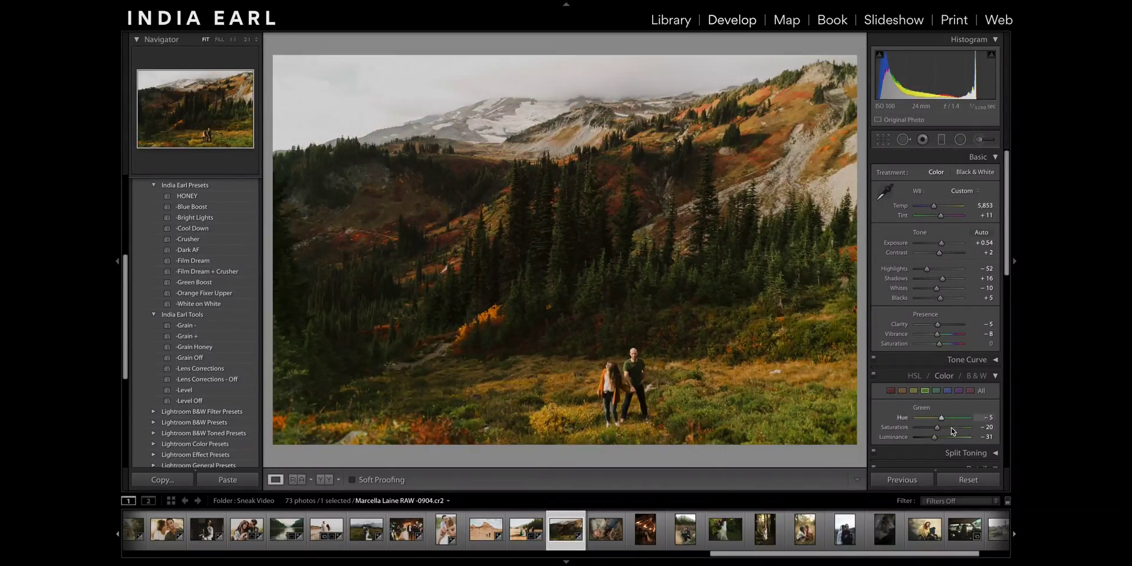
Fine-tune the tint of the autumn hillside and denim couple photos and the temperature of the first-dance photo.
drag(985, 215, 979, 215)
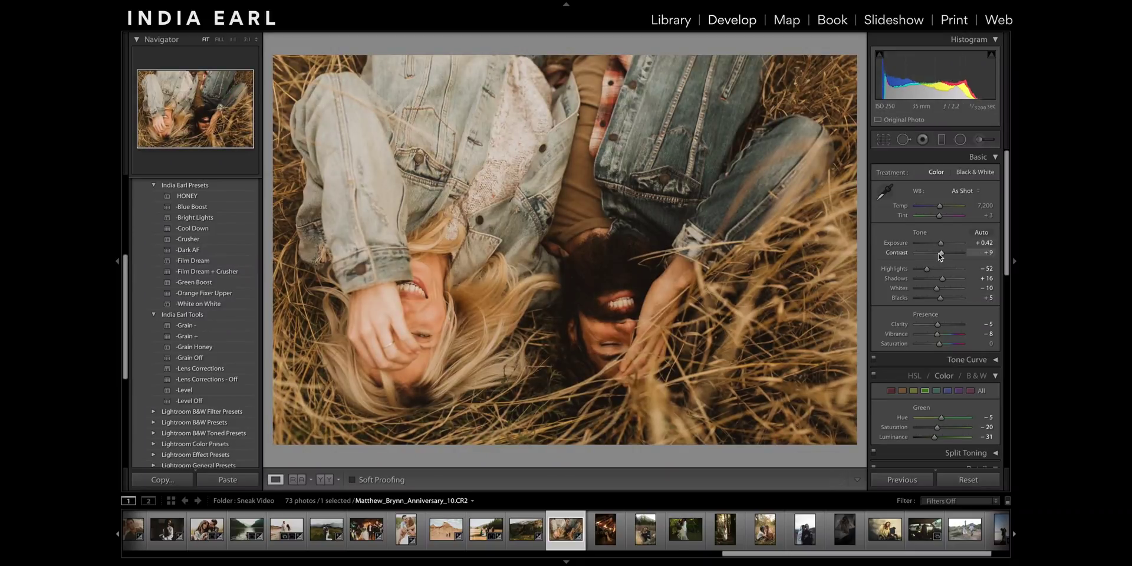
drag(985, 215, 981, 216)
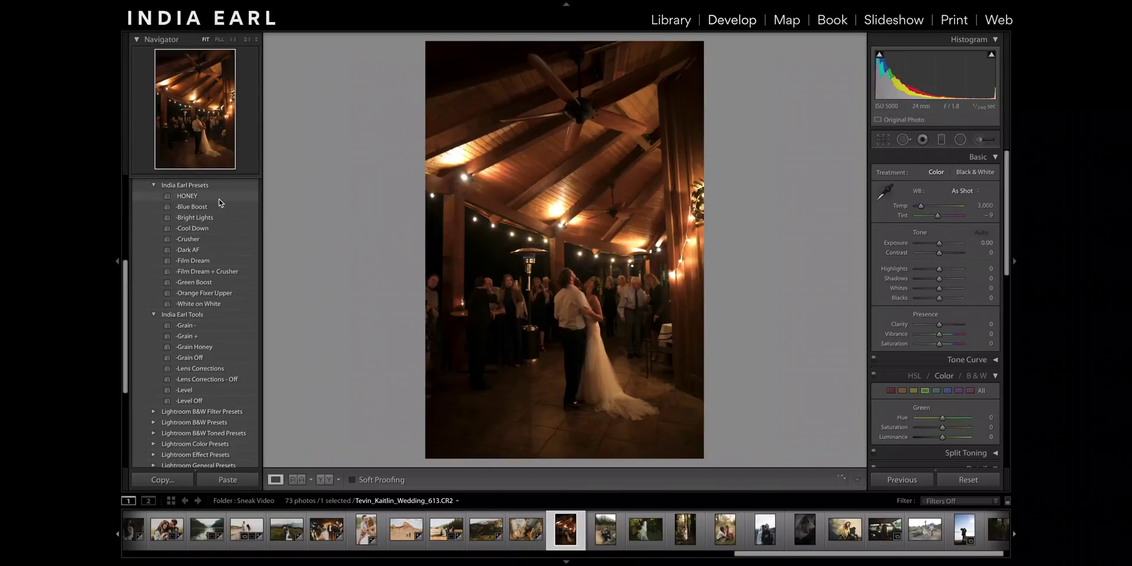
drag(985, 206, 981, 209)
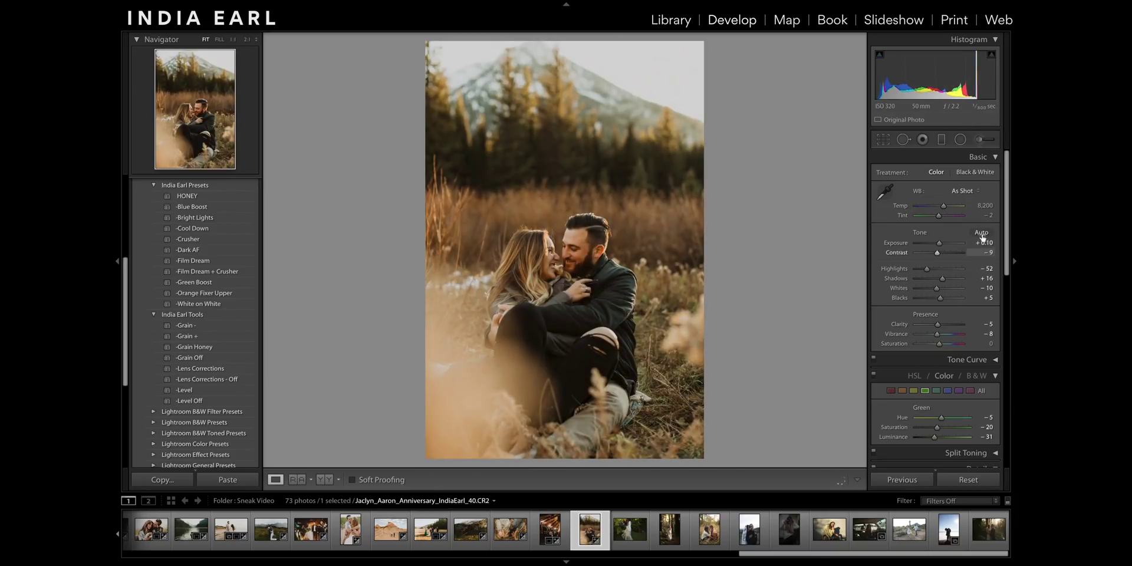
Use the Skin Fixer Upper brush at size 5 for the seated mountain couple and the Burn Baby Burn graduated filter for the bouquet photo.
key(backslash)
key(k)
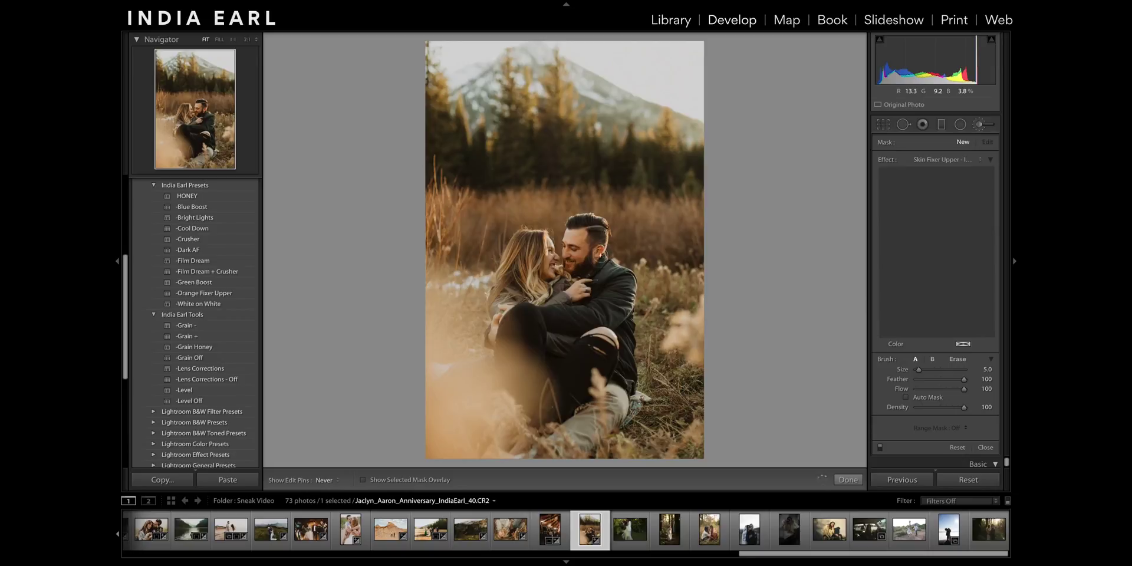
key(k)
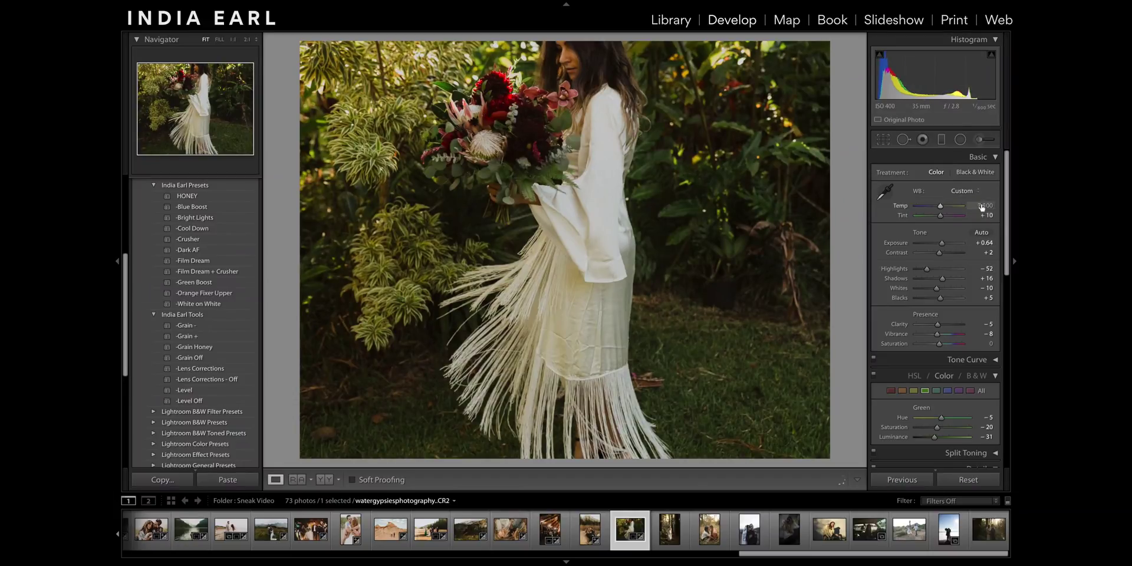
click(942, 142)
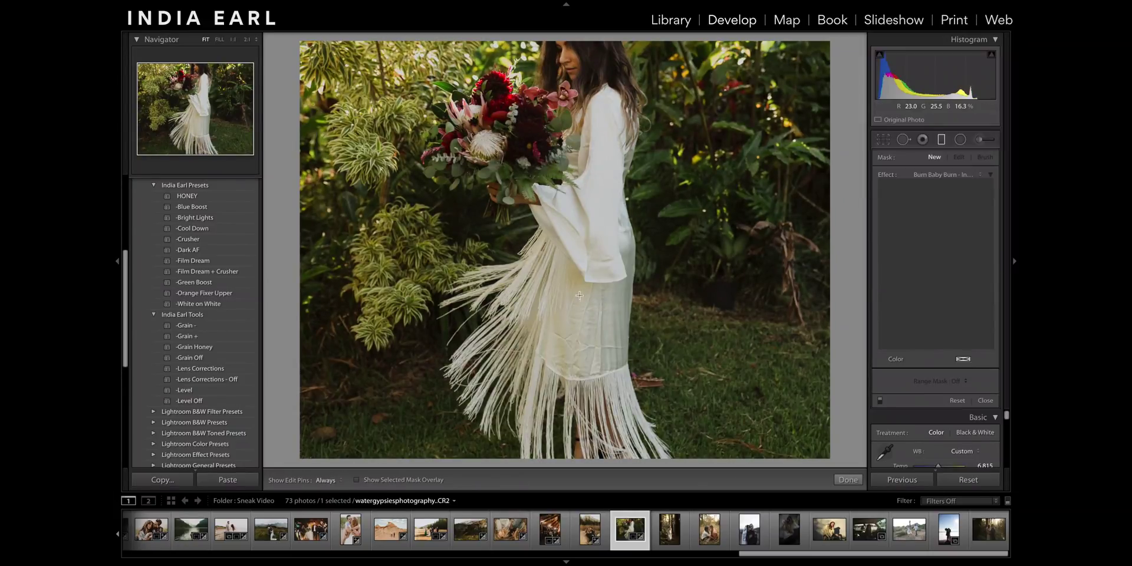
click(941, 142)
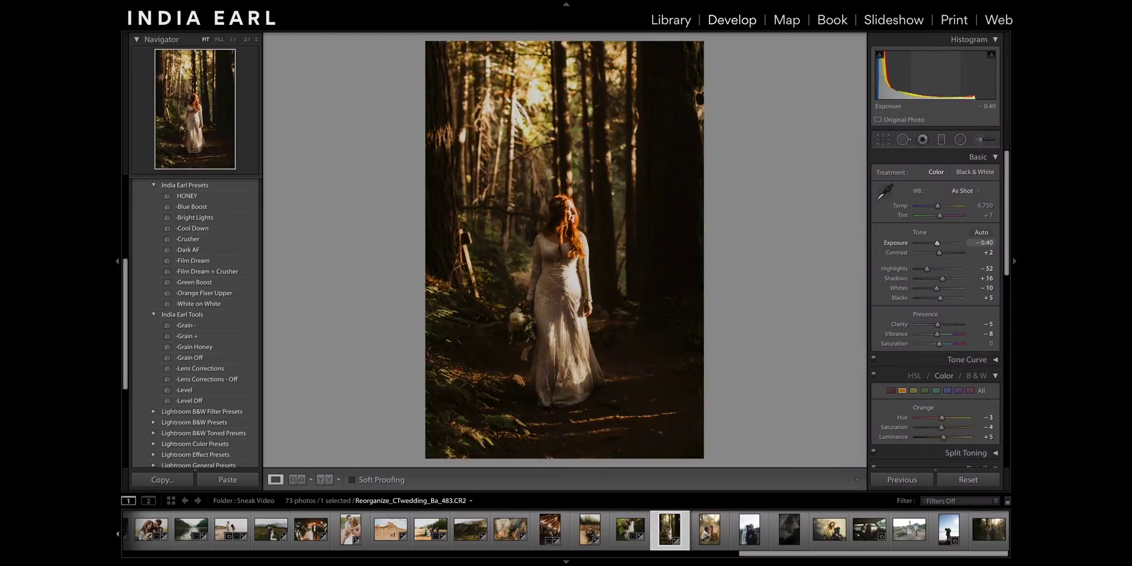
Lower the forest bride photo's temperature slightly and apply the Film Dream + Crusher preset to the portrait with the blue mug.
drag(937, 205, 935, 206)
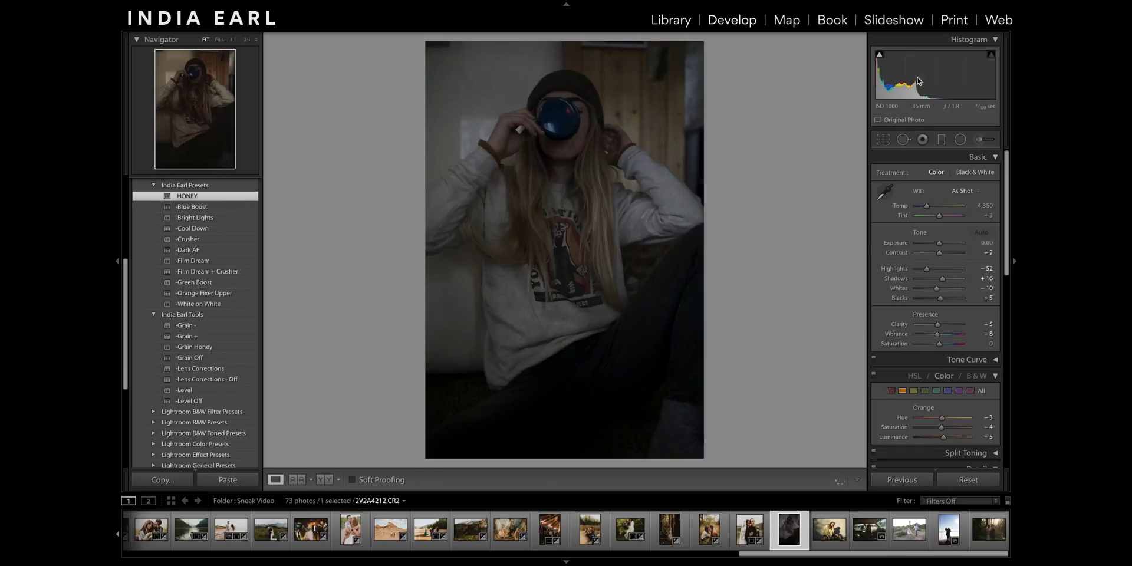
click(190, 271)
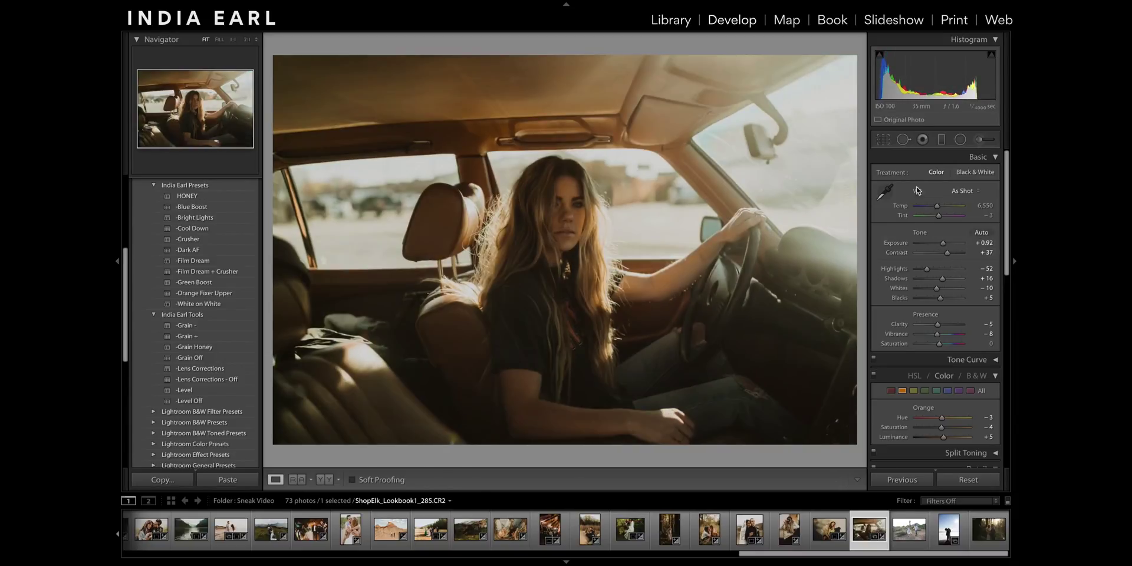
Straighten the photo of the woman driving with the crop tool and go to its lens corrections.
key(r)
drag(855, 54, 862, 64)
key(Return)
scroll(942, 245, down, 15)
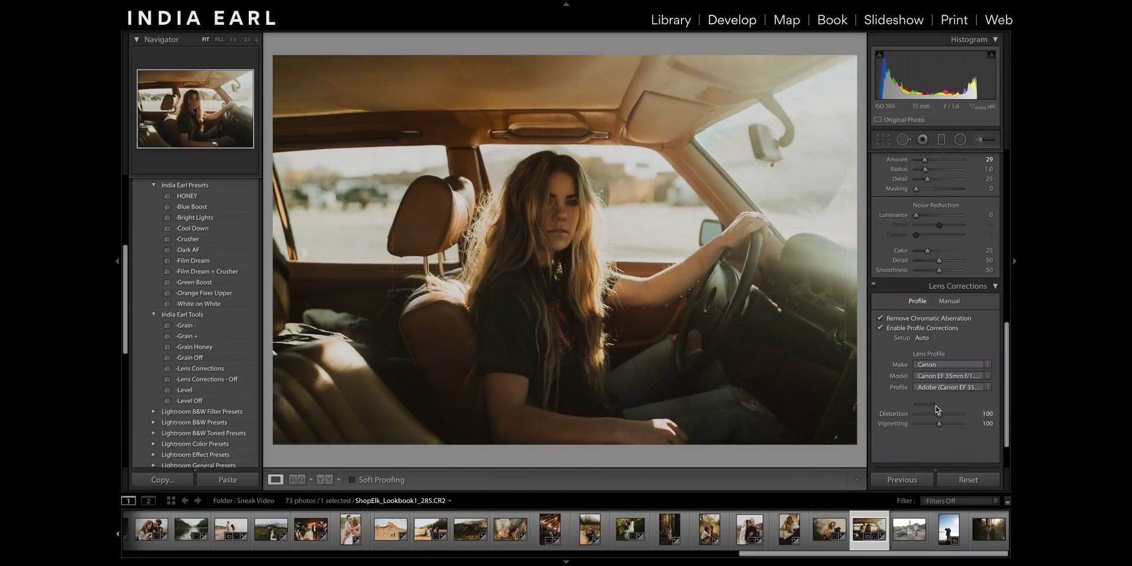